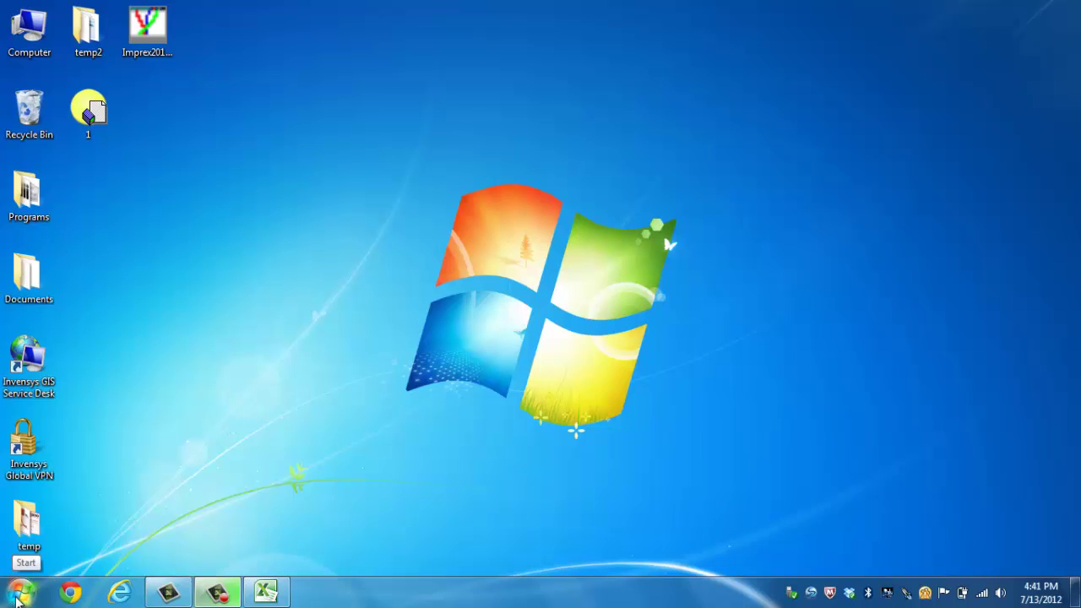
- Launch the Review program
click(18, 596)
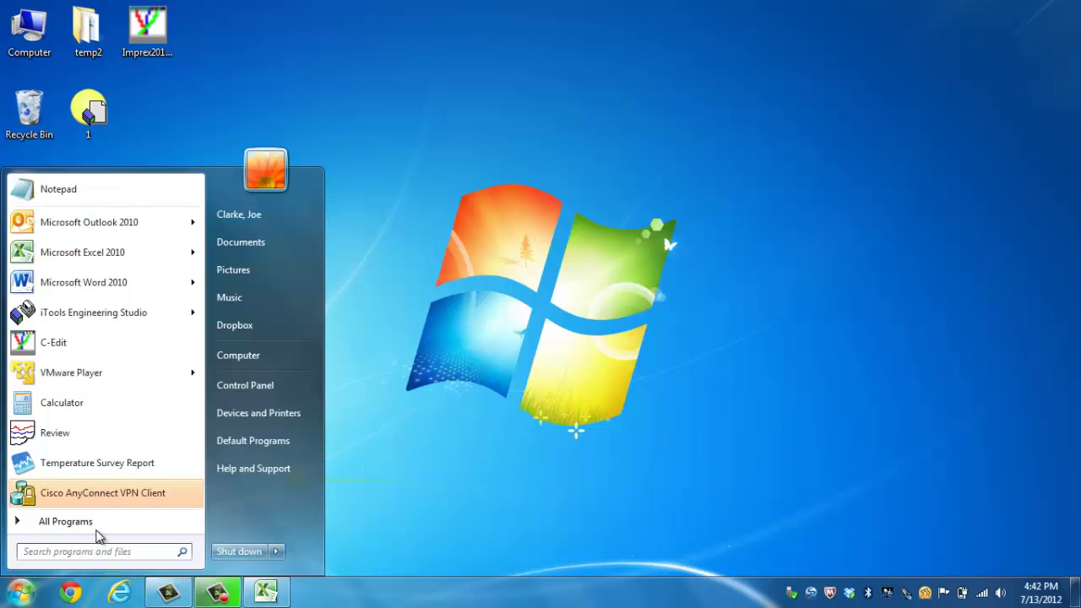
click(94, 436)
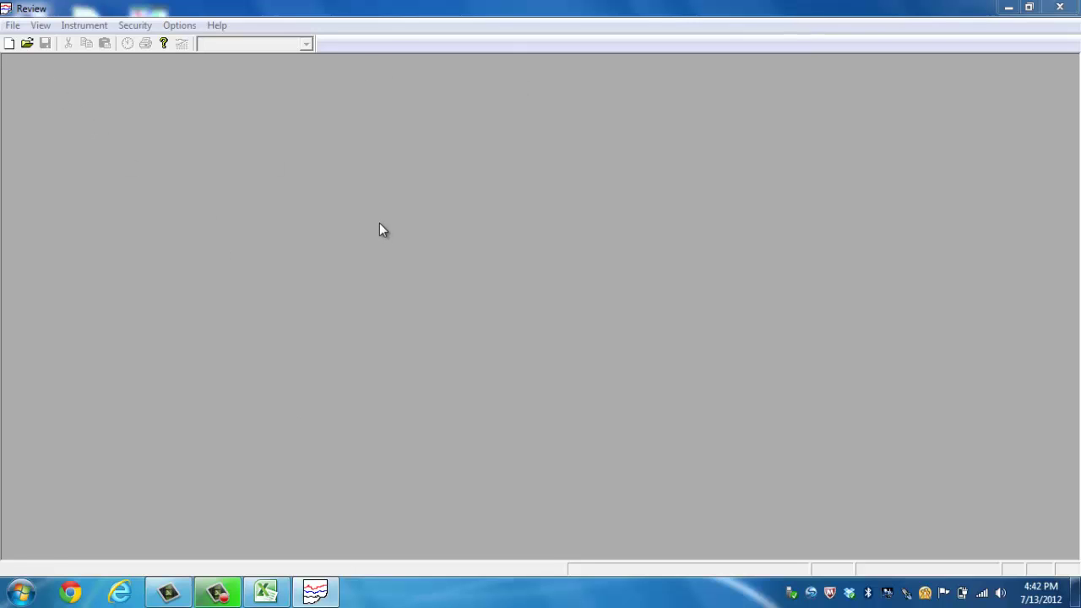
click(12, 27)
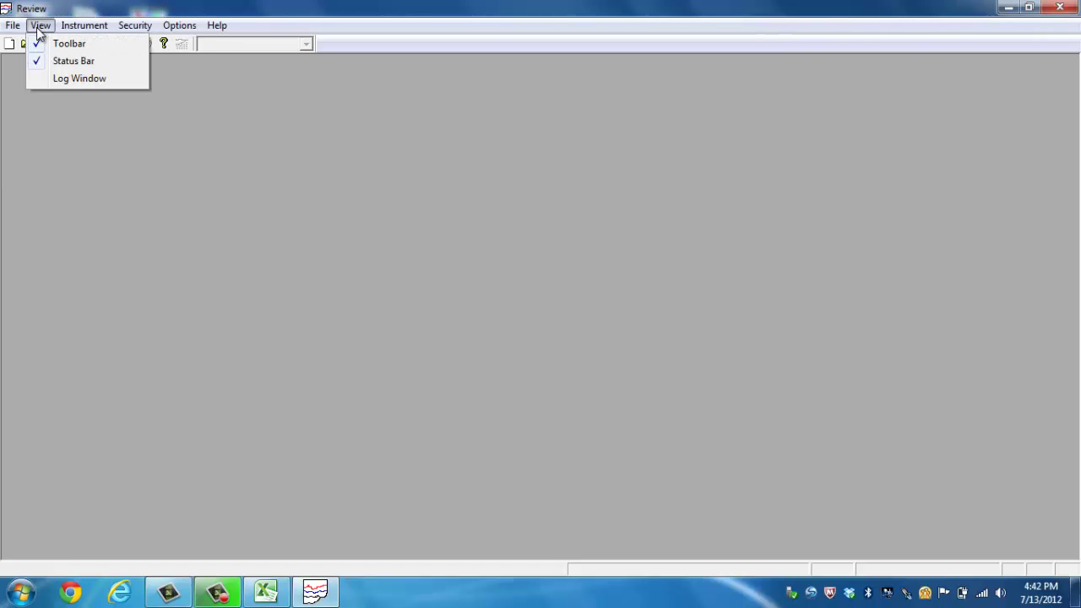
click(39, 25)
click(94, 27)
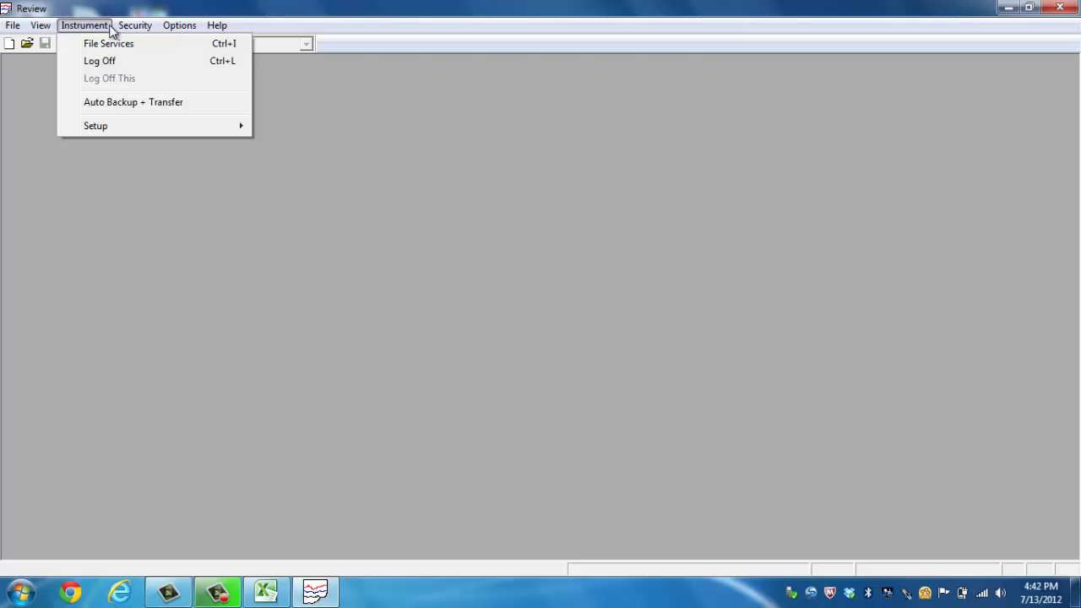
mouse_move(137, 28)
mouse_move(178, 28)
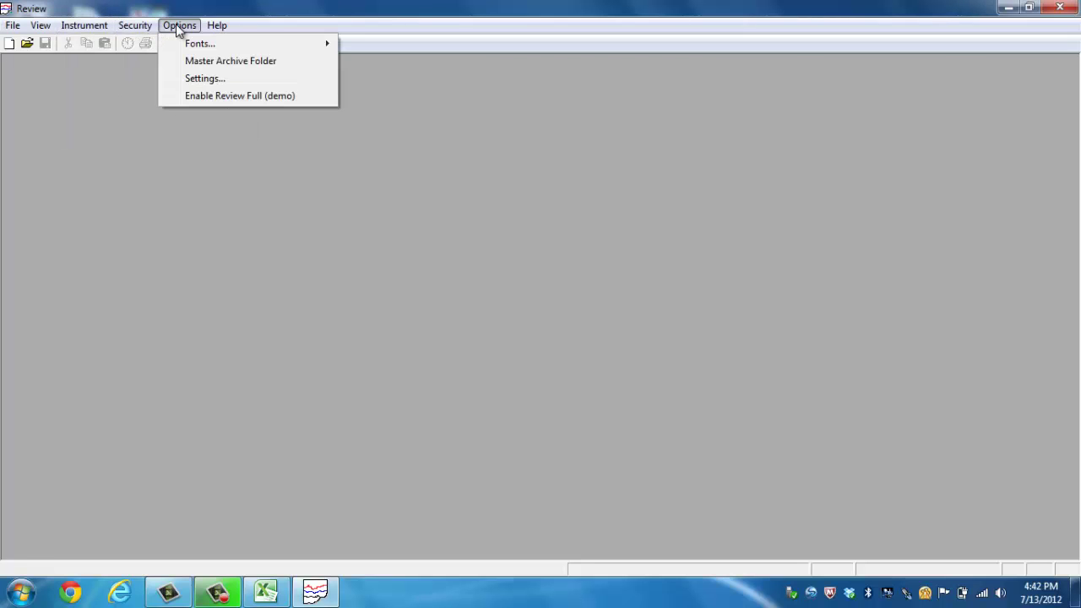
mouse_move(217, 27)
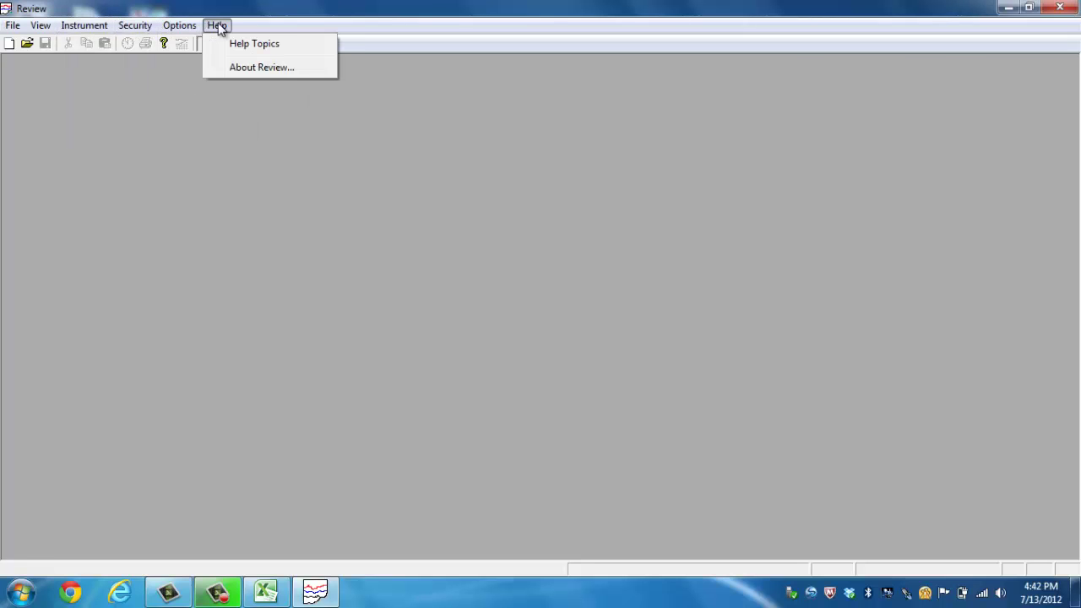
- Create a new chart and add points TEST T\C 1, 2, 4, 6, 7 and 8 from Survey Recorder 2, Group 1
mouse_move(18, 29)
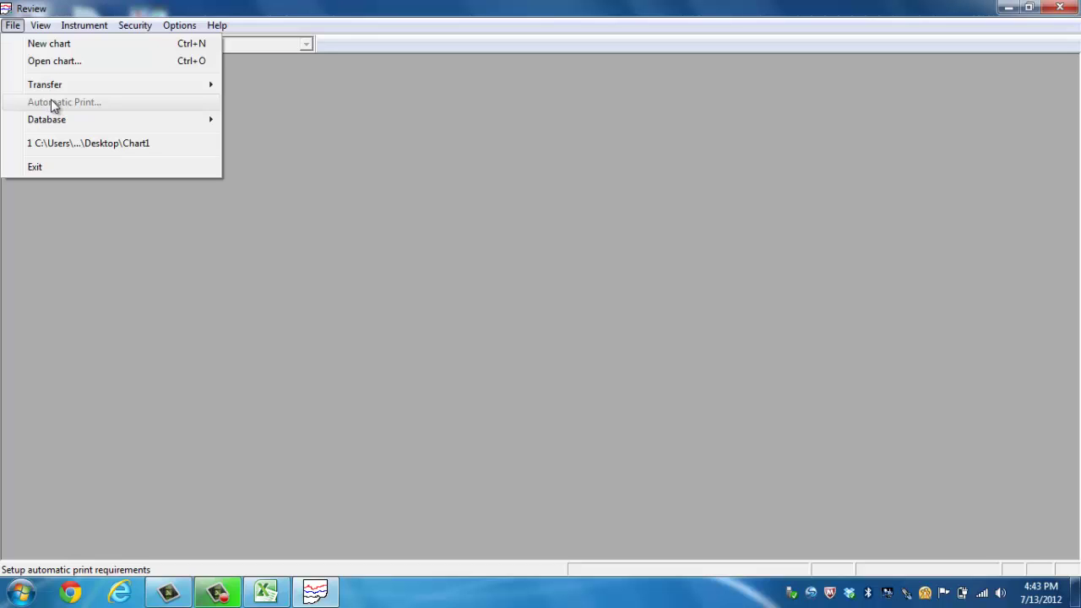
click(68, 42)
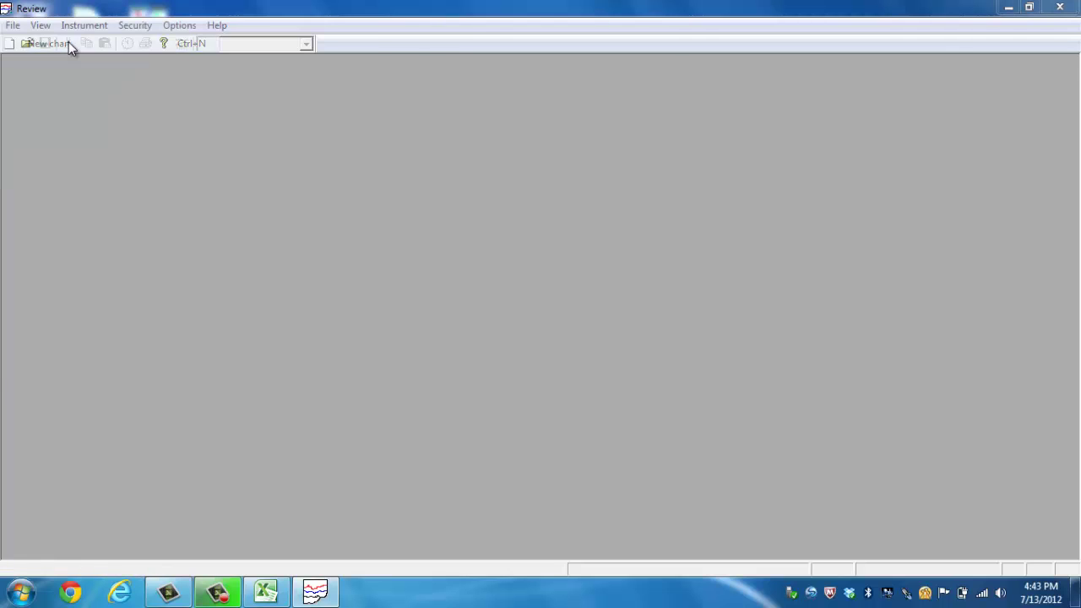
click(52, 341)
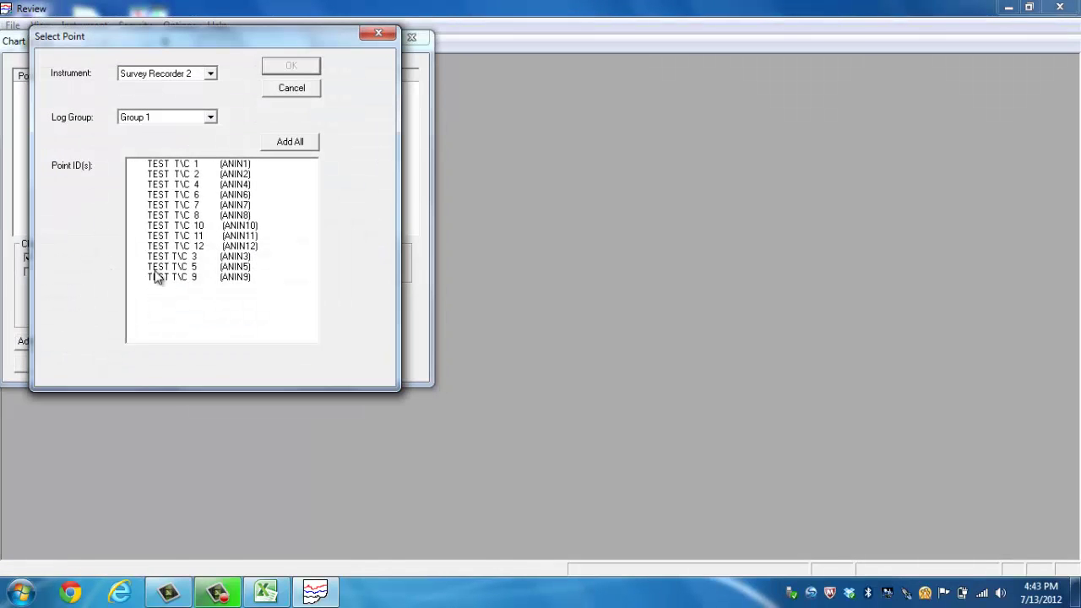
drag(245, 169, 244, 217)
click(290, 66)
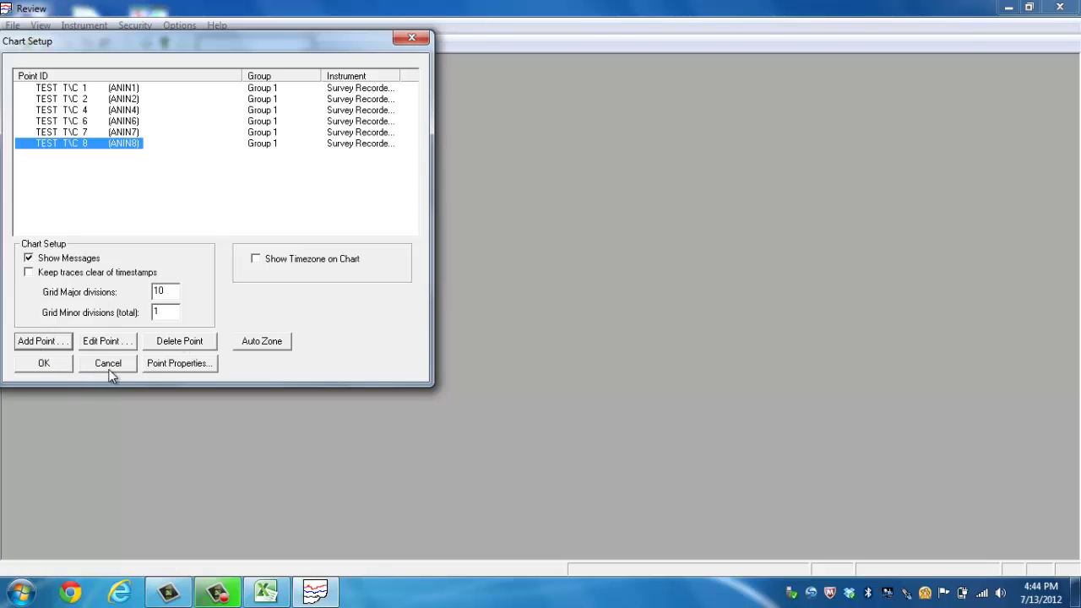
- Check the point editing choices without changing them, and open the point properties of TEST T\C 8
click(116, 342)
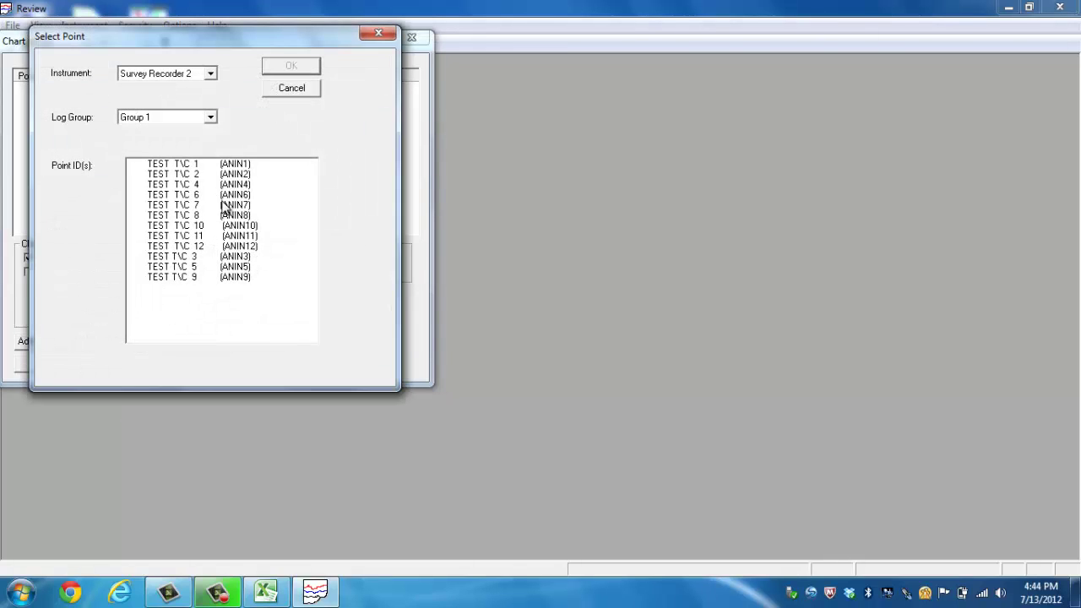
click(288, 91)
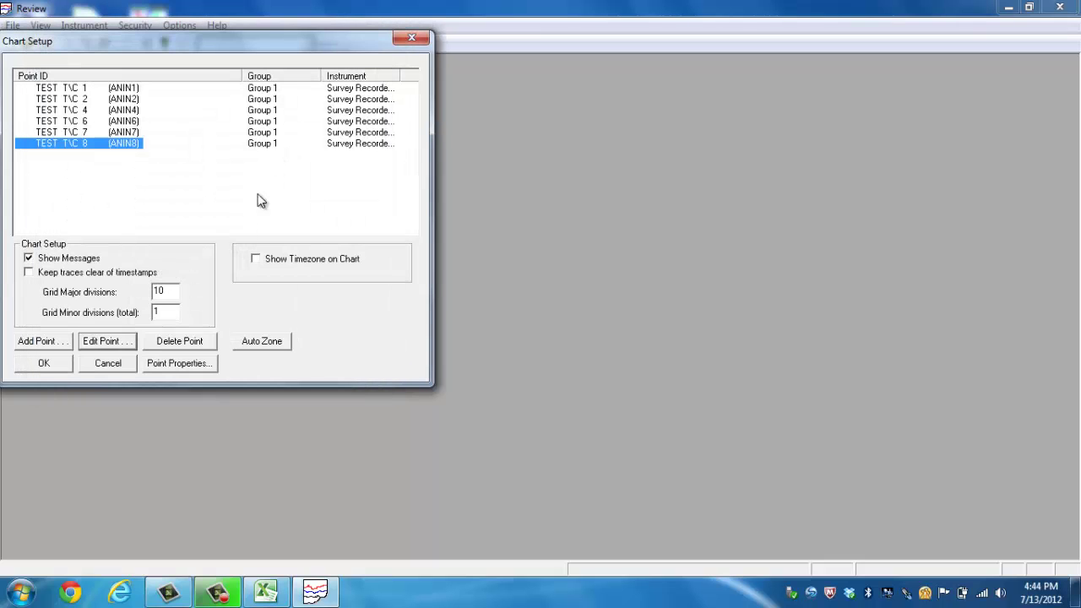
click(189, 365)
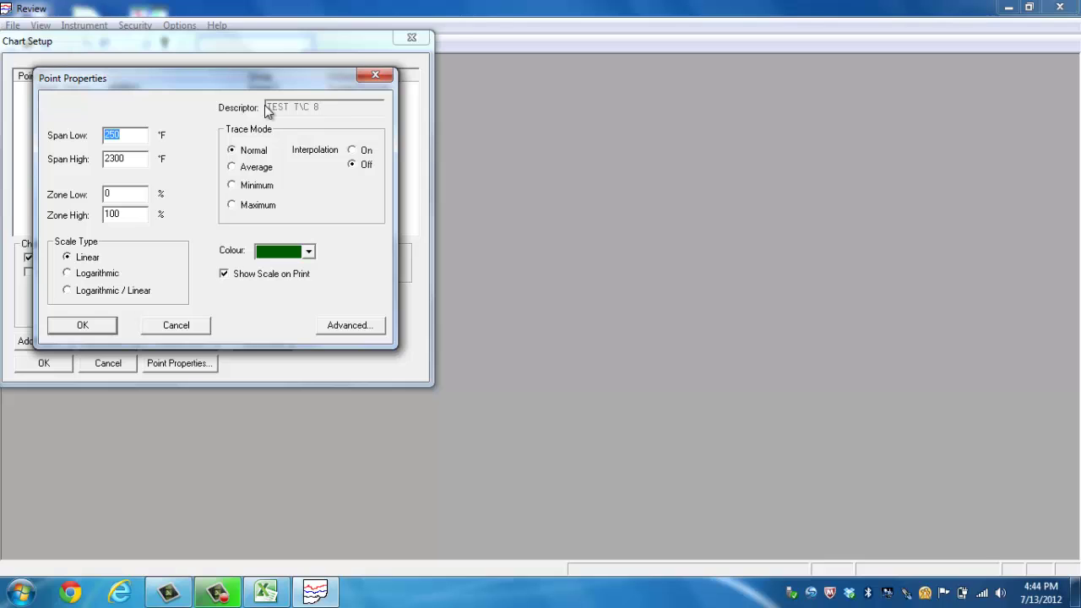
drag(253, 84, 617, 147)
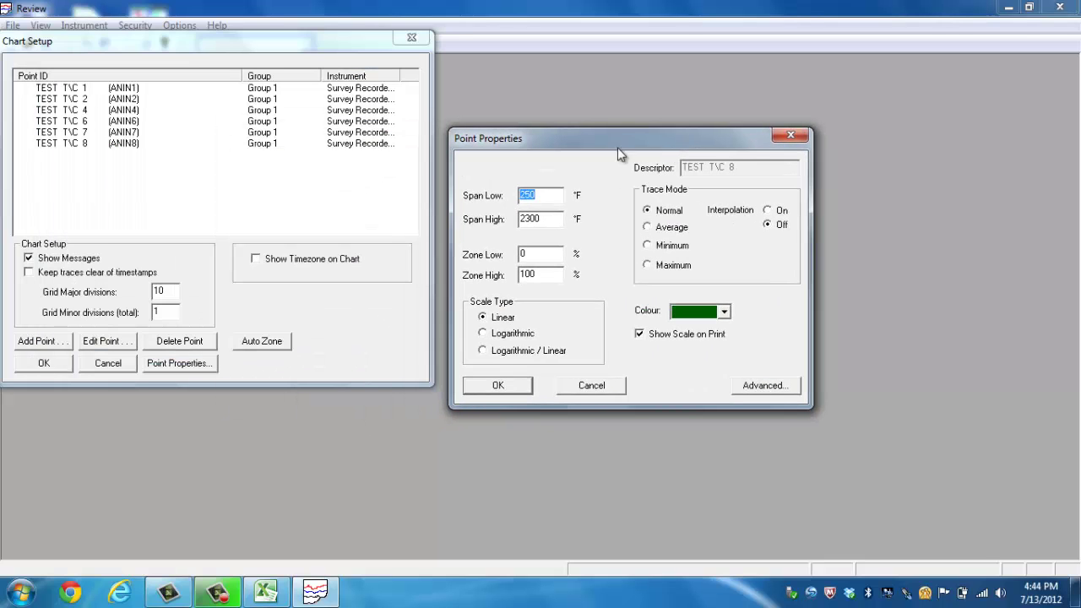
drag(511, 144, 124, 90)
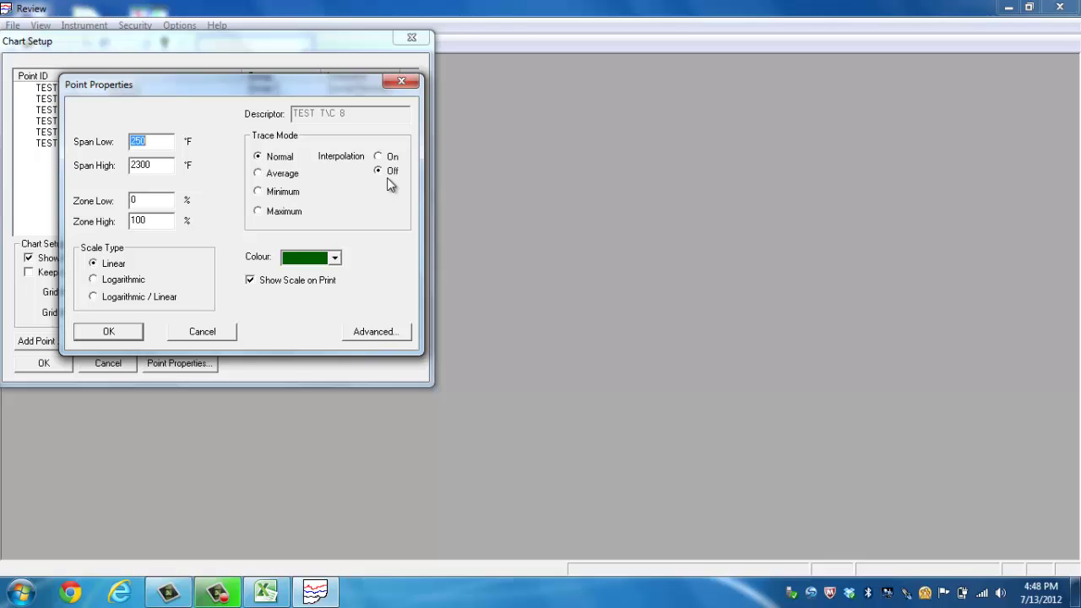
- Look through the trace colours available for TEST T\C 8 and leave its properties without making changes
click(335, 259)
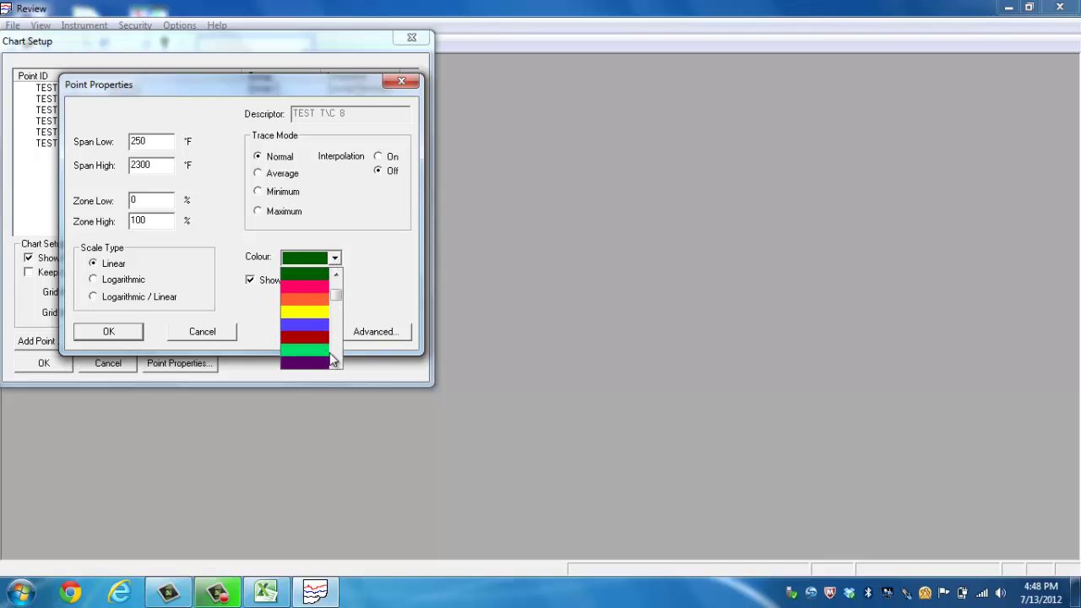
scroll(339, 355, down, 1)
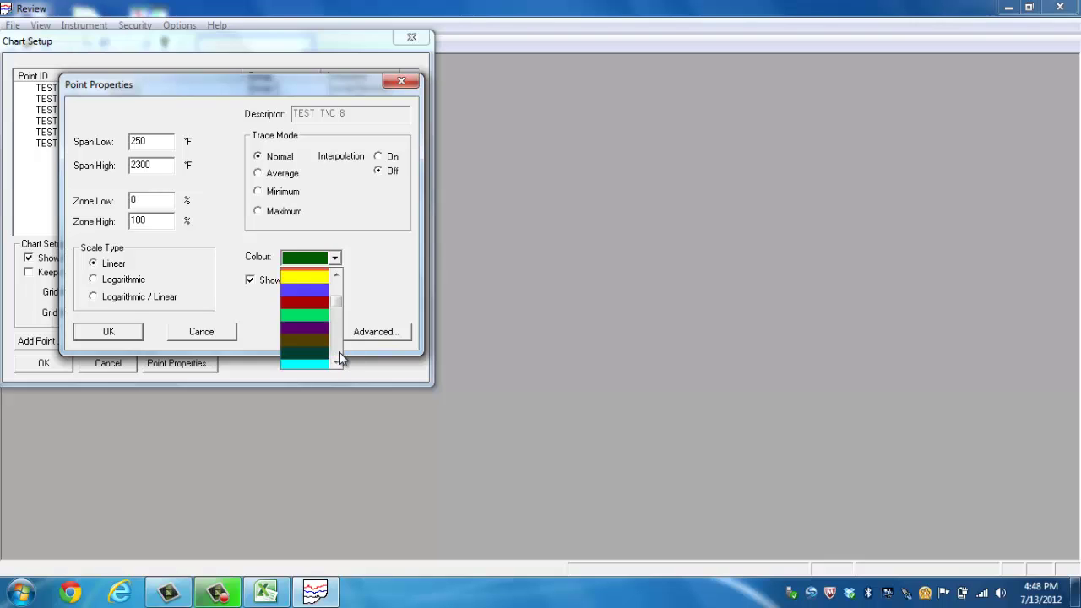
scroll(339, 352, down, 5)
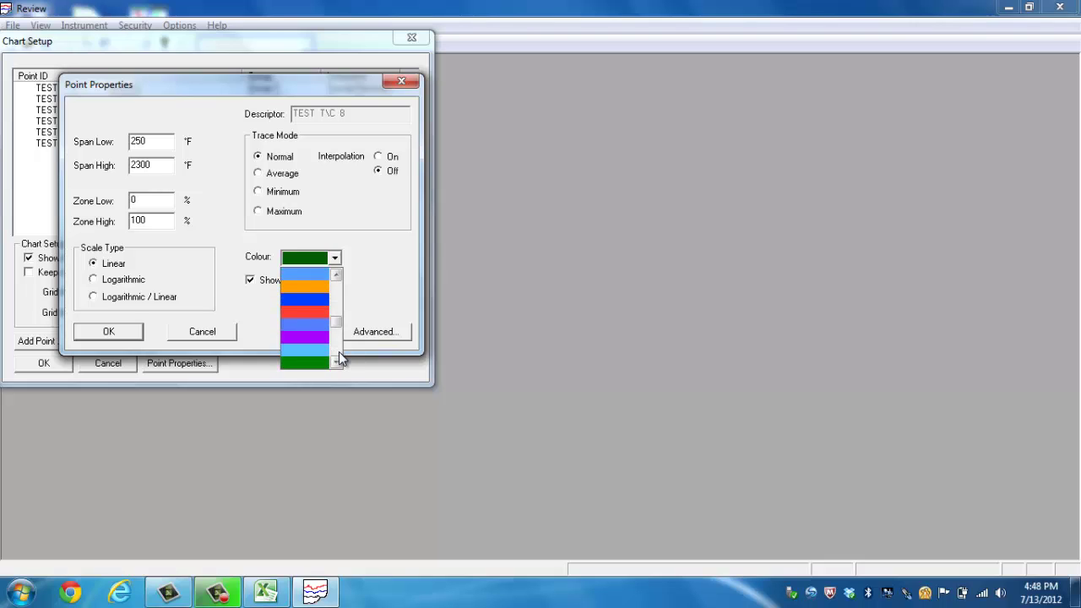
scroll(338, 351, down, 2)
scroll(338, 353, down, 3)
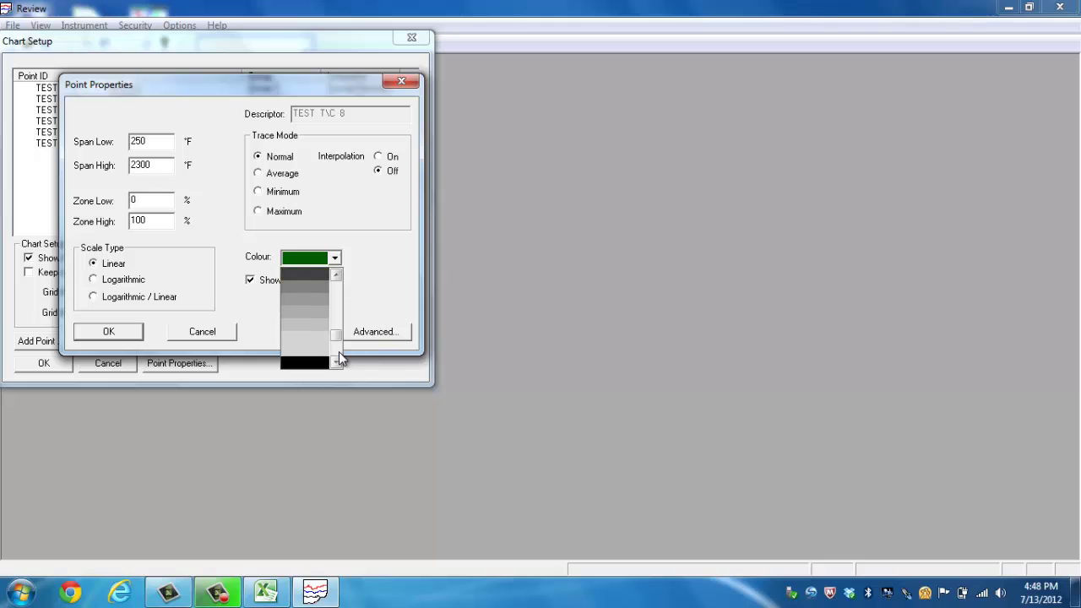
click(355, 292)
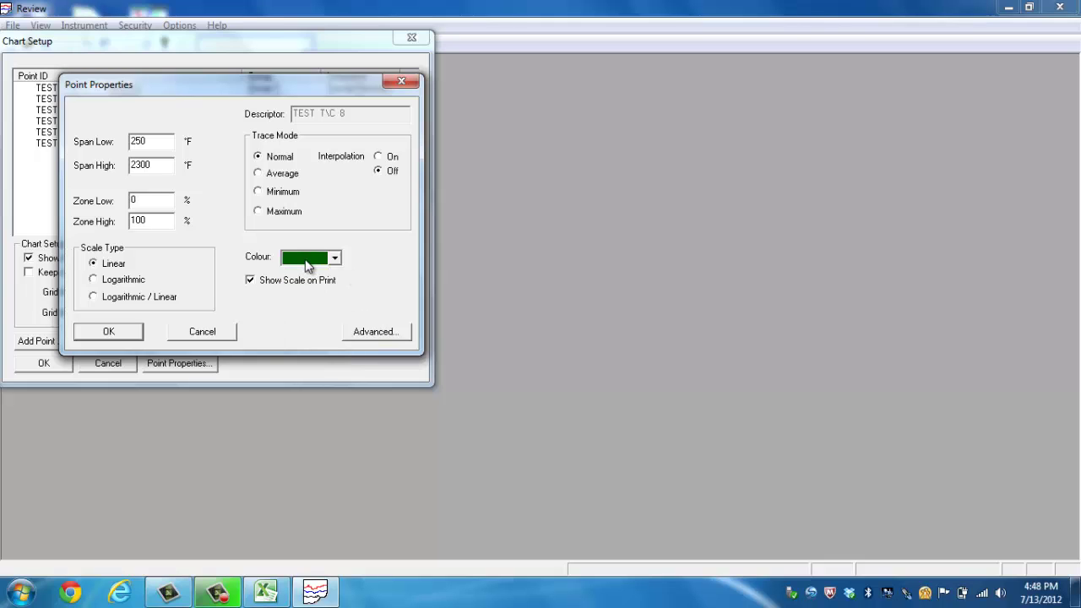
click(209, 333)
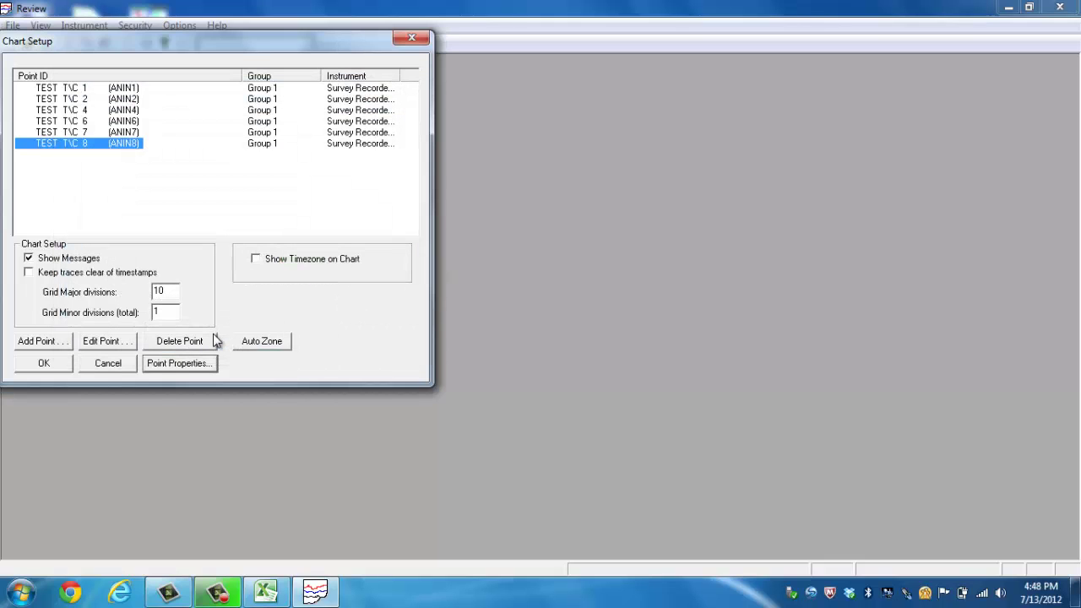
- Accept the chart setup to generate the chart, and minimize the chart window
click(45, 364)
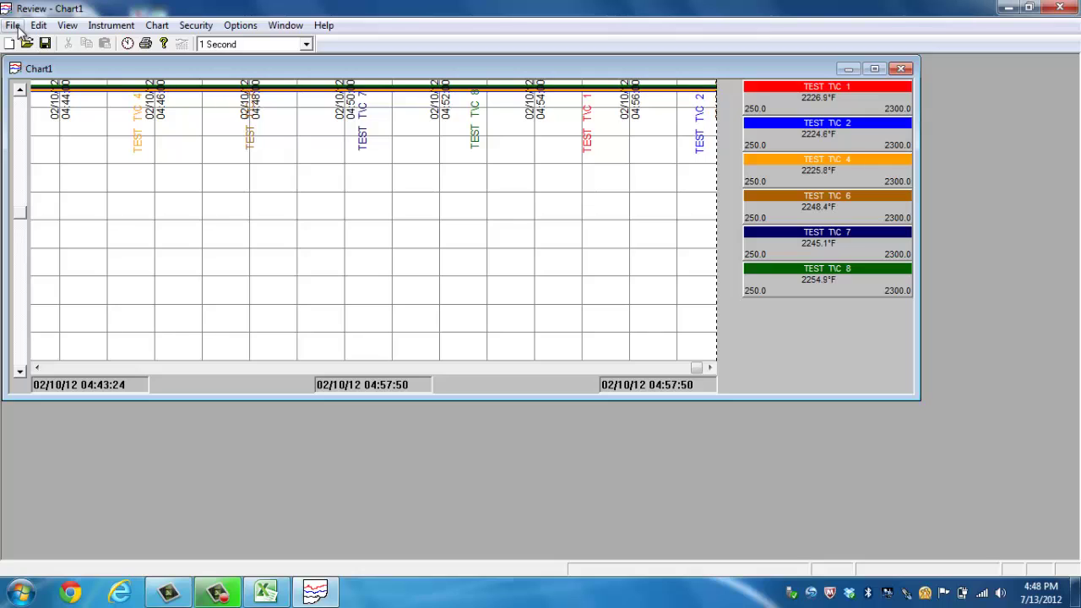
click(849, 68)
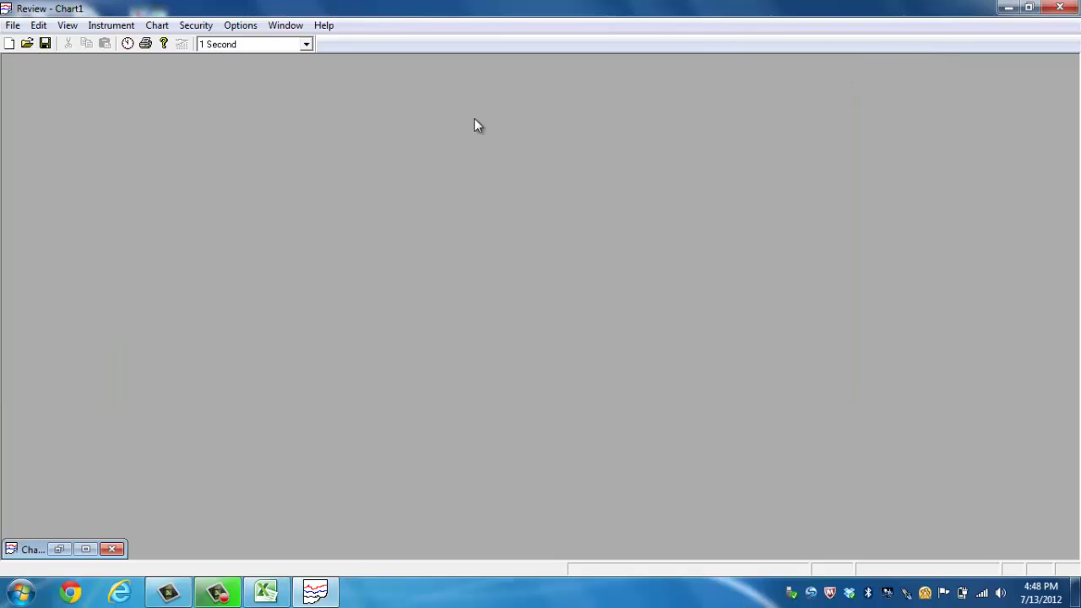
- Look over the file commands, view the chart maximized, and minimize its window again
click(12, 25)
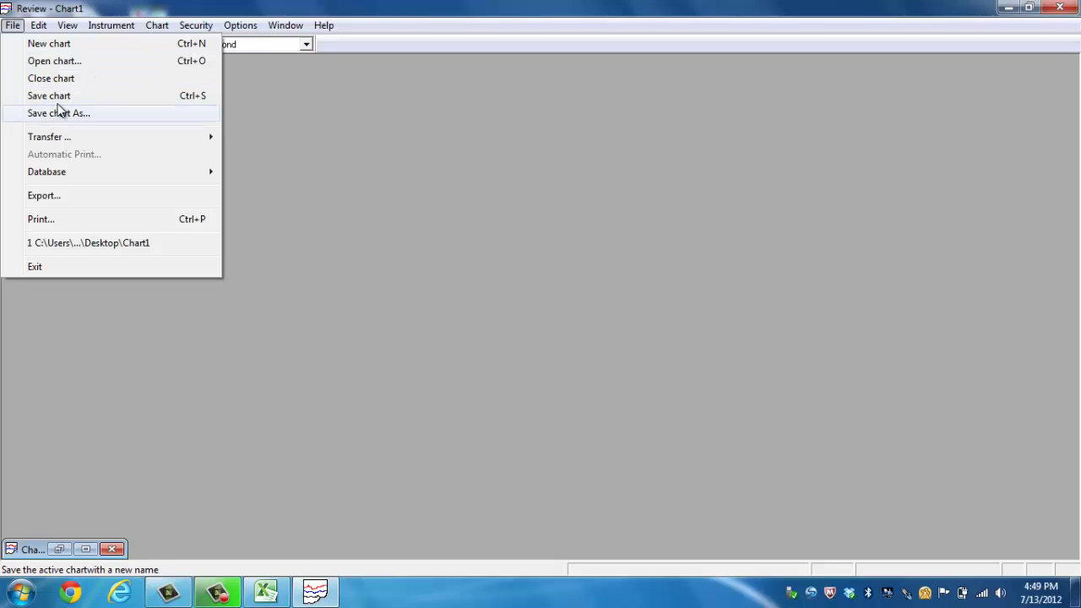
click(378, 208)
click(85, 549)
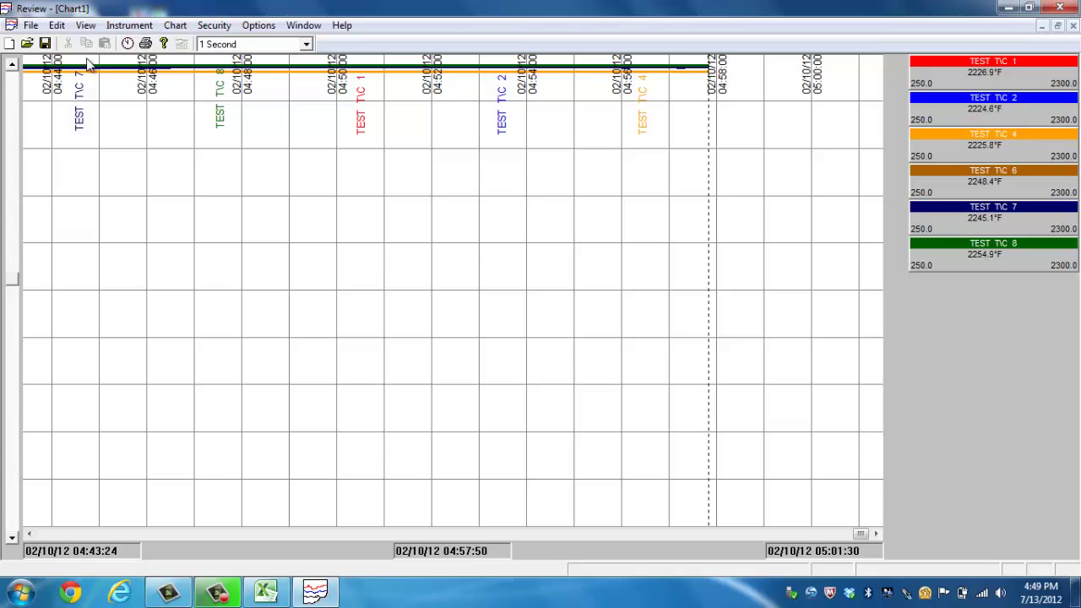
click(1040, 27)
- Examine the dialog for transferring individual archive files to the database and cancel it without choosing a file
click(12, 24)
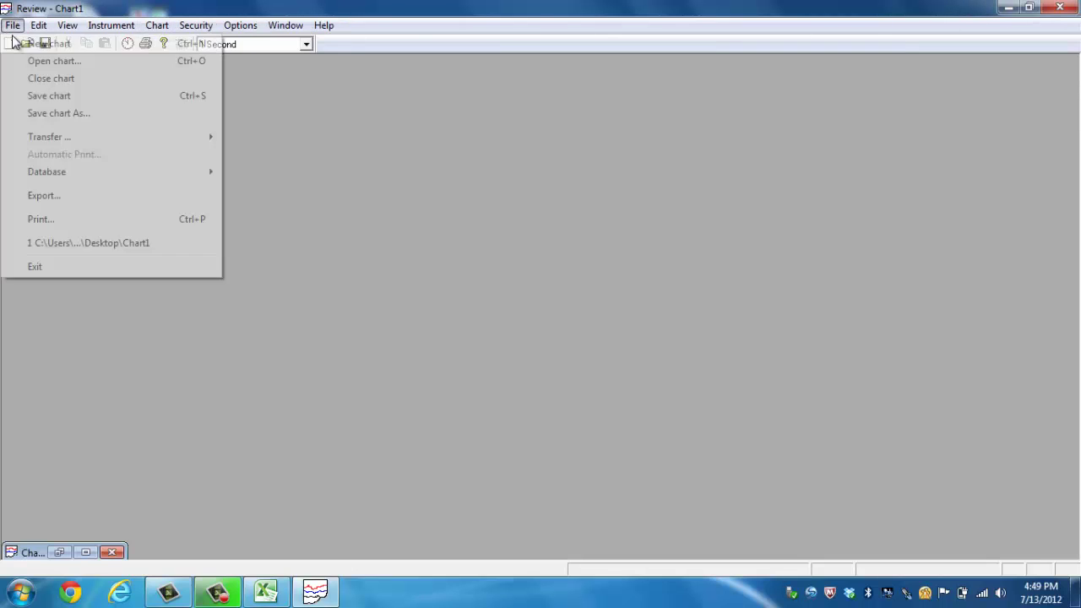
mouse_move(60, 143)
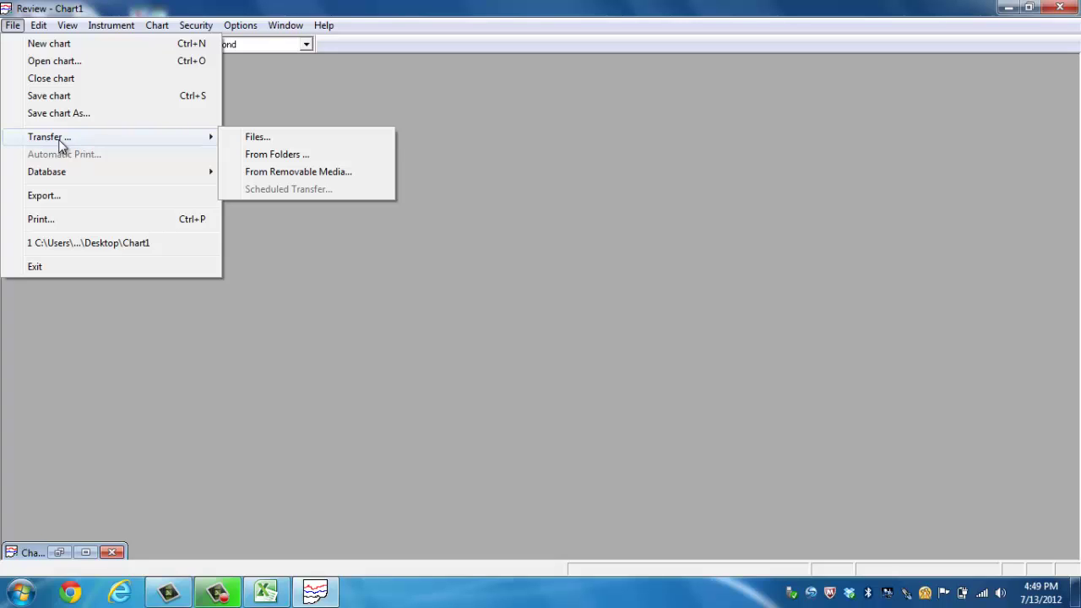
click(287, 140)
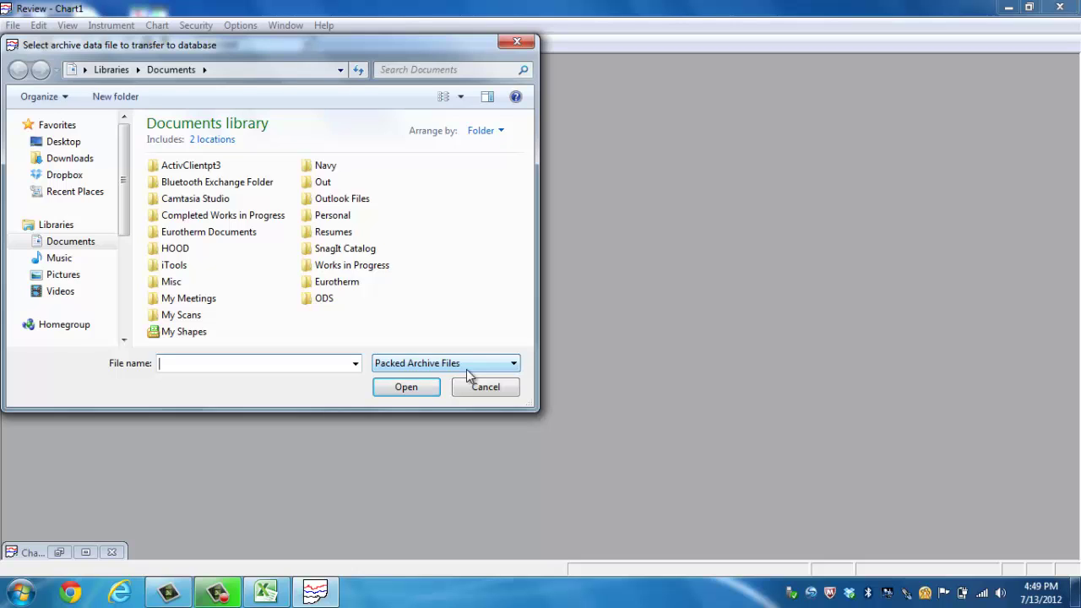
click(484, 390)
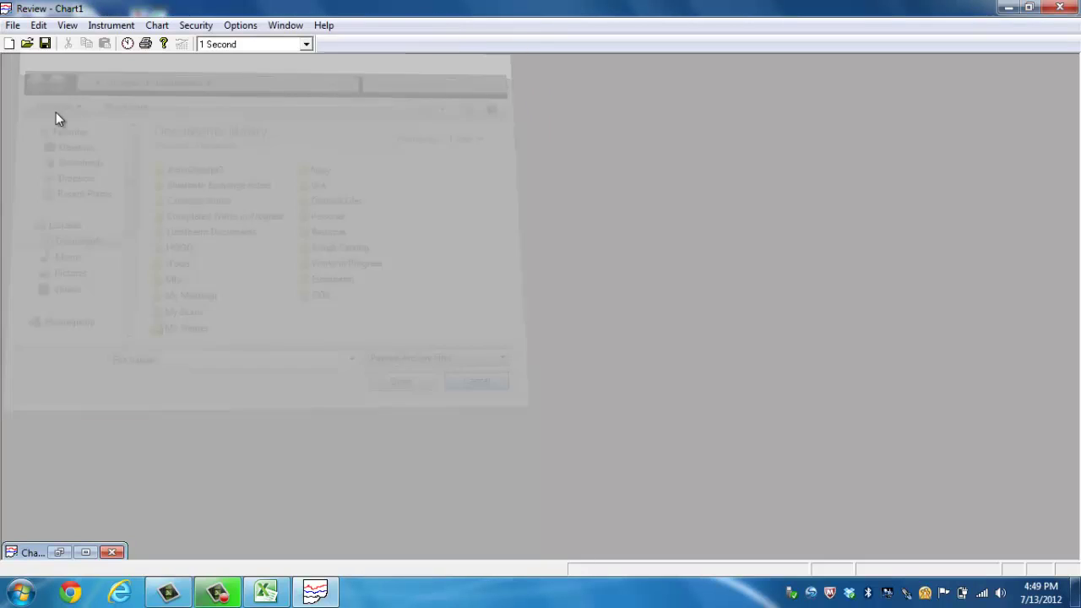
- Examine the source and master archive folder settings for a folder transfer and cancel without transferring
click(12, 28)
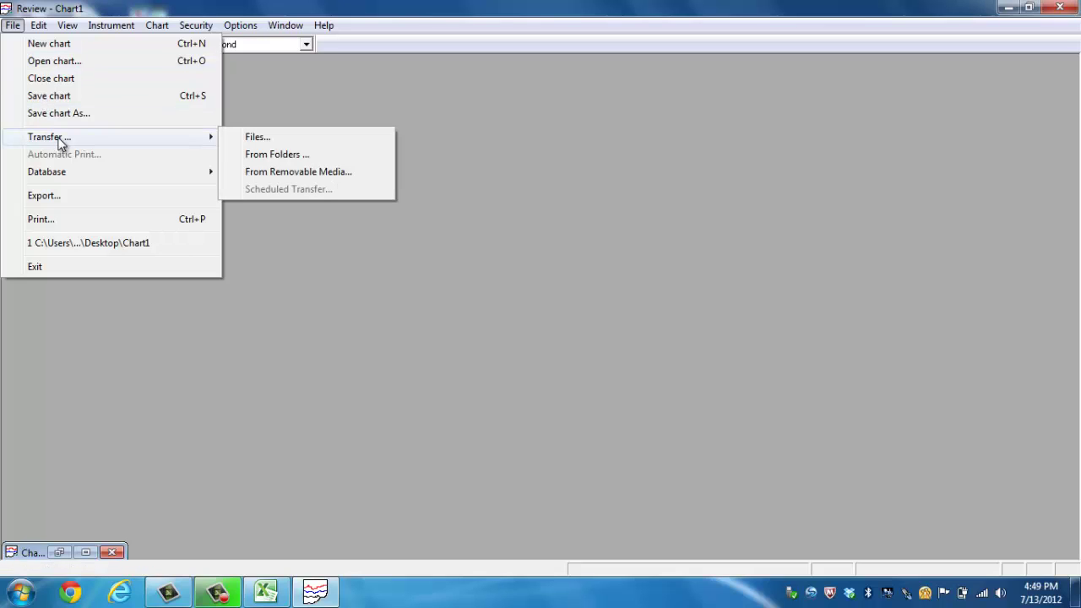
click(279, 156)
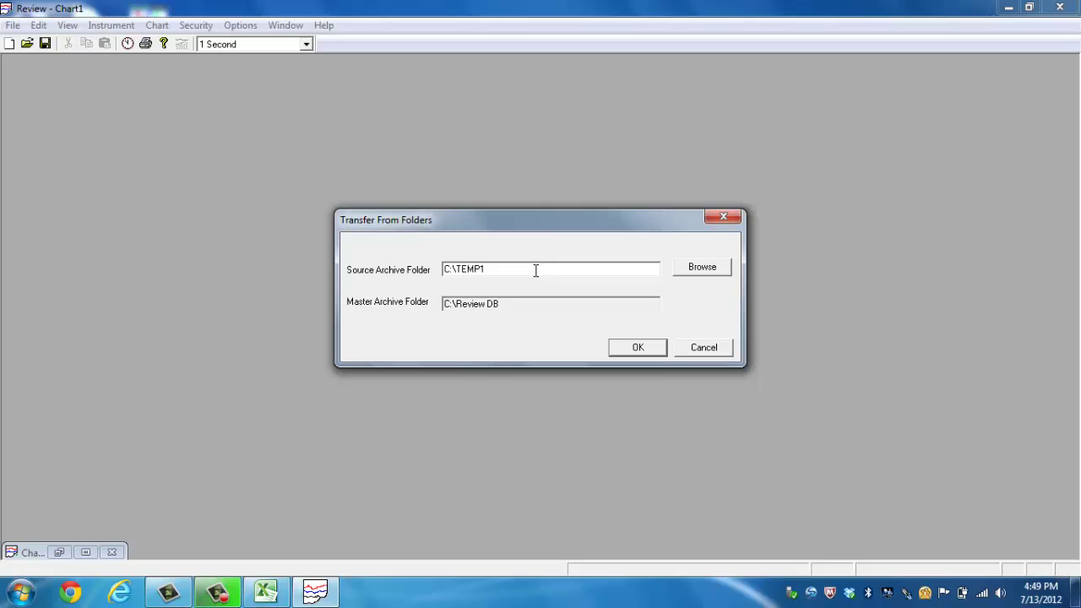
click(705, 349)
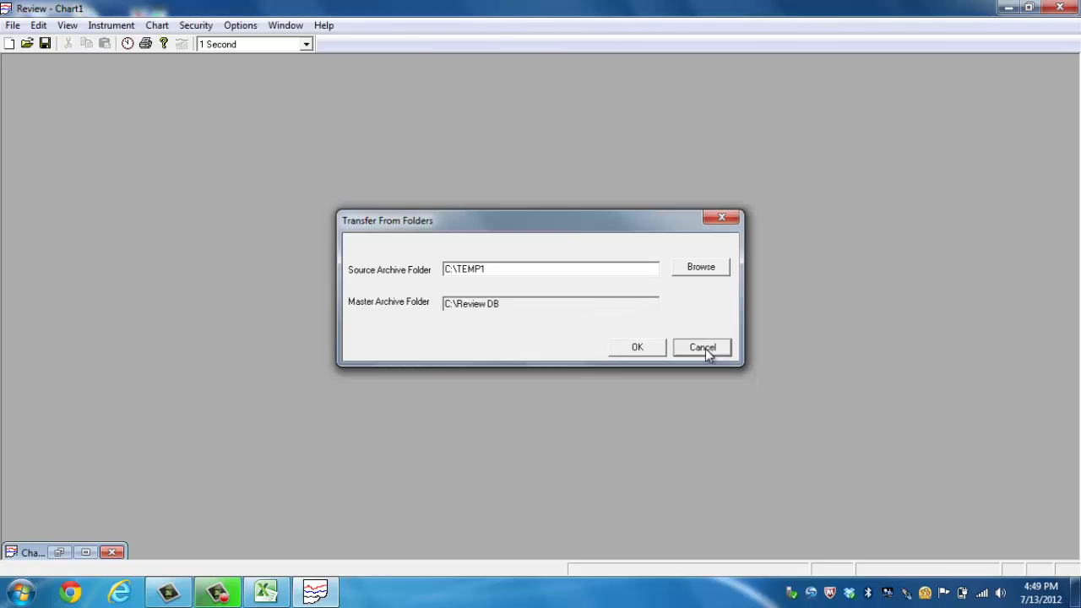
- Examine the source drive options for a transfer from removable media and cancel without transferring
click(13, 25)
mouse_move(48, 141)
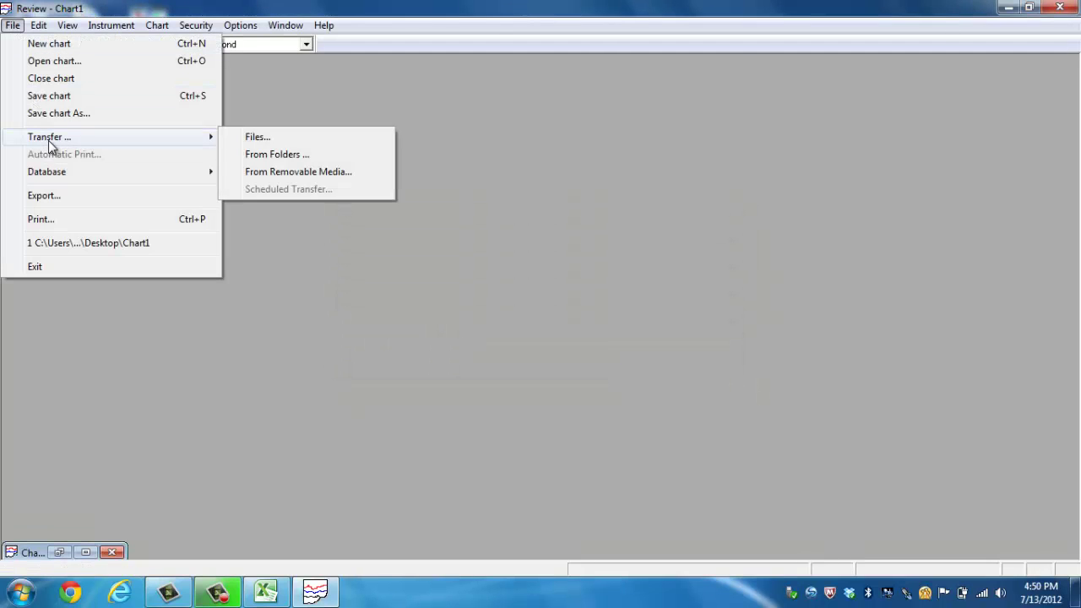
click(312, 171)
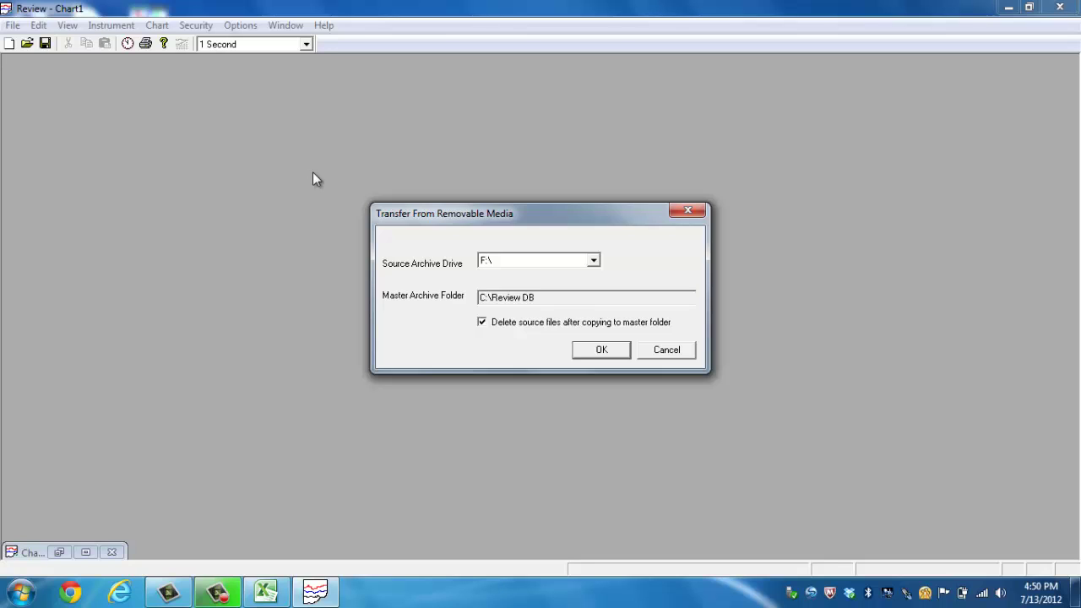
click(593, 263)
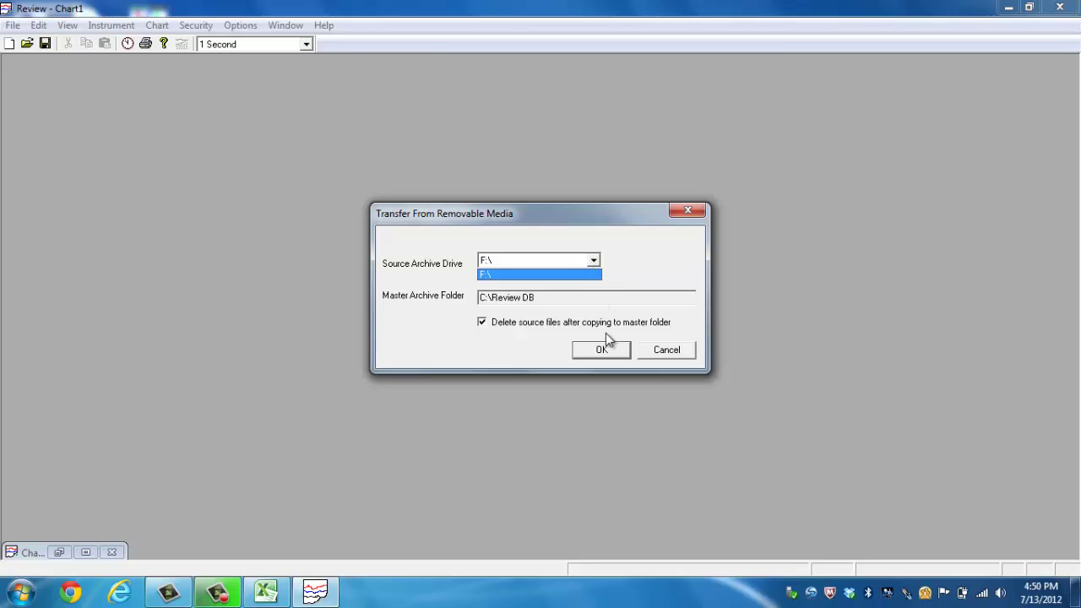
click(668, 353)
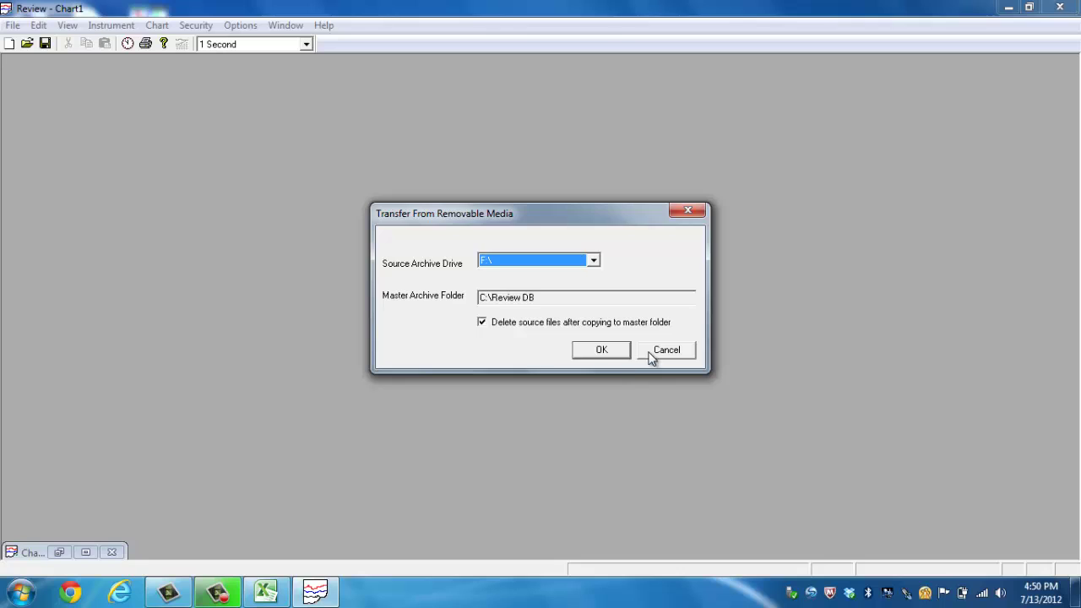
click(654, 355)
- Look over the transfer and database commands, view the current database's properties, and close them
click(11, 25)
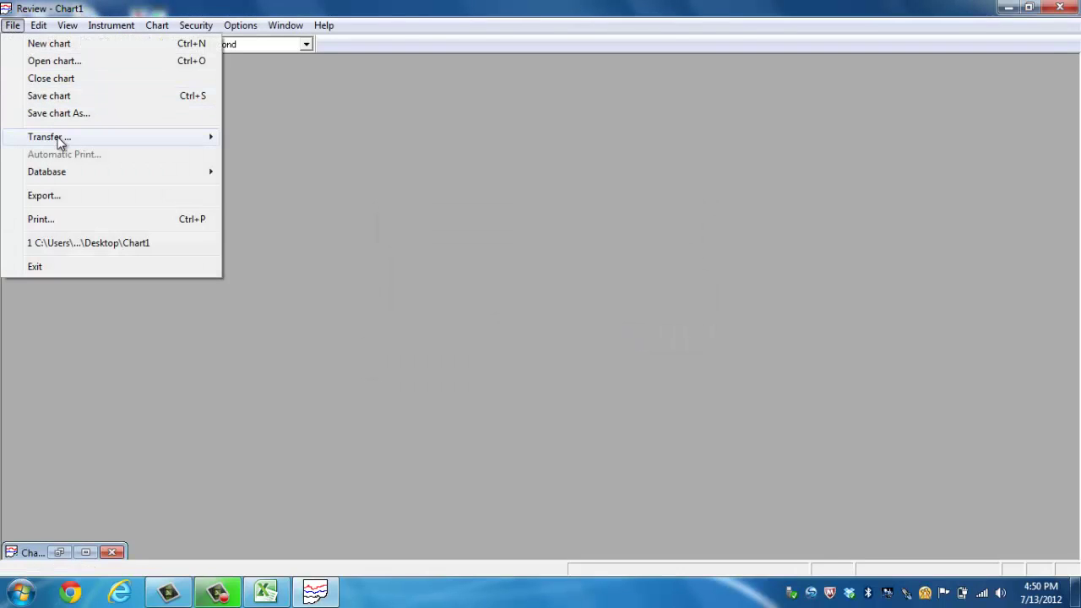
mouse_move(57, 142)
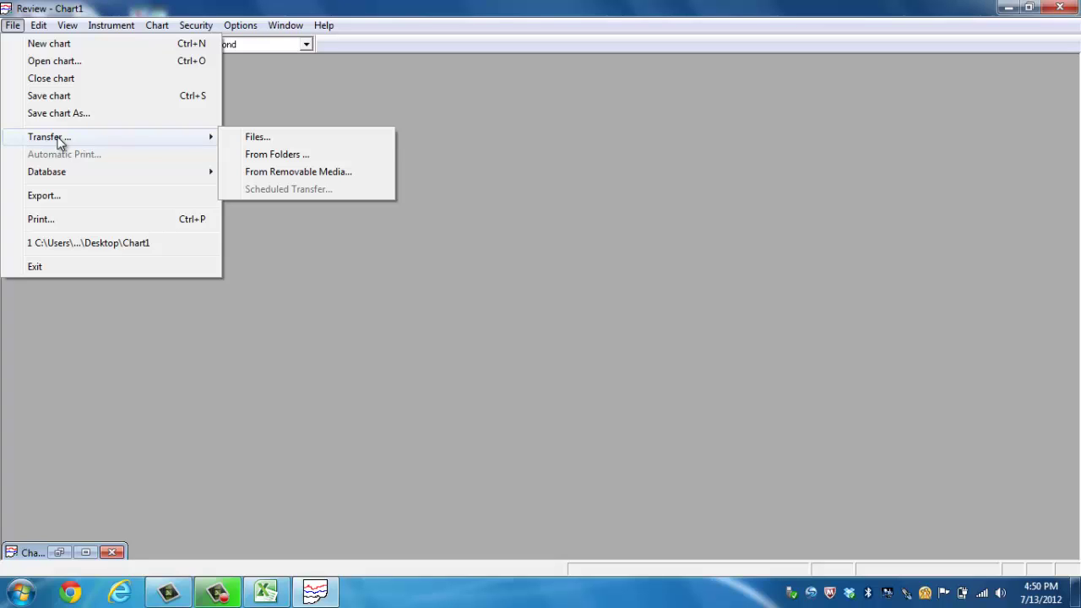
mouse_move(63, 171)
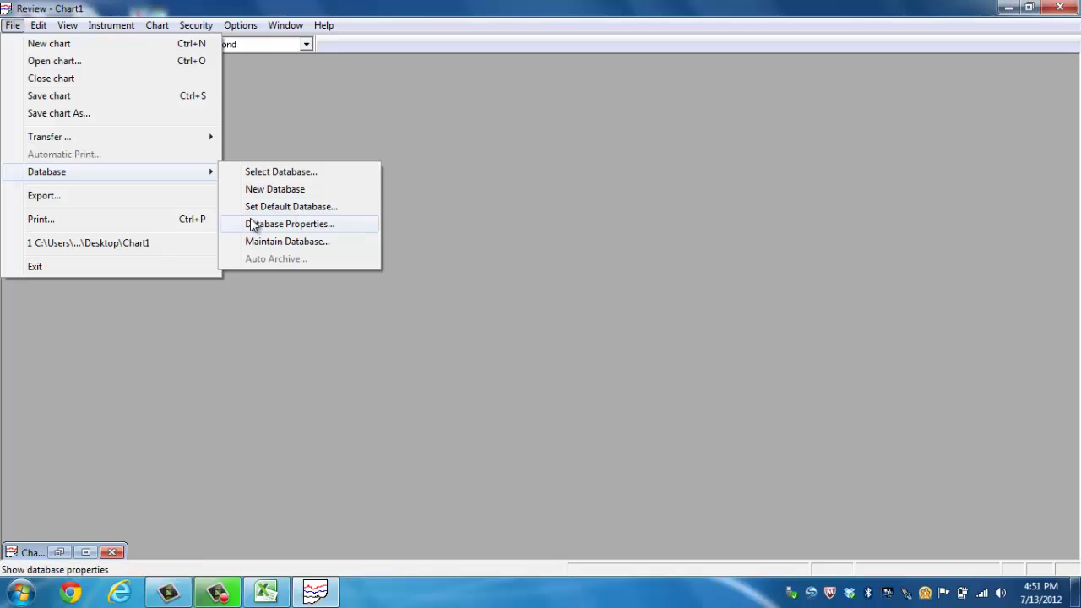
click(263, 225)
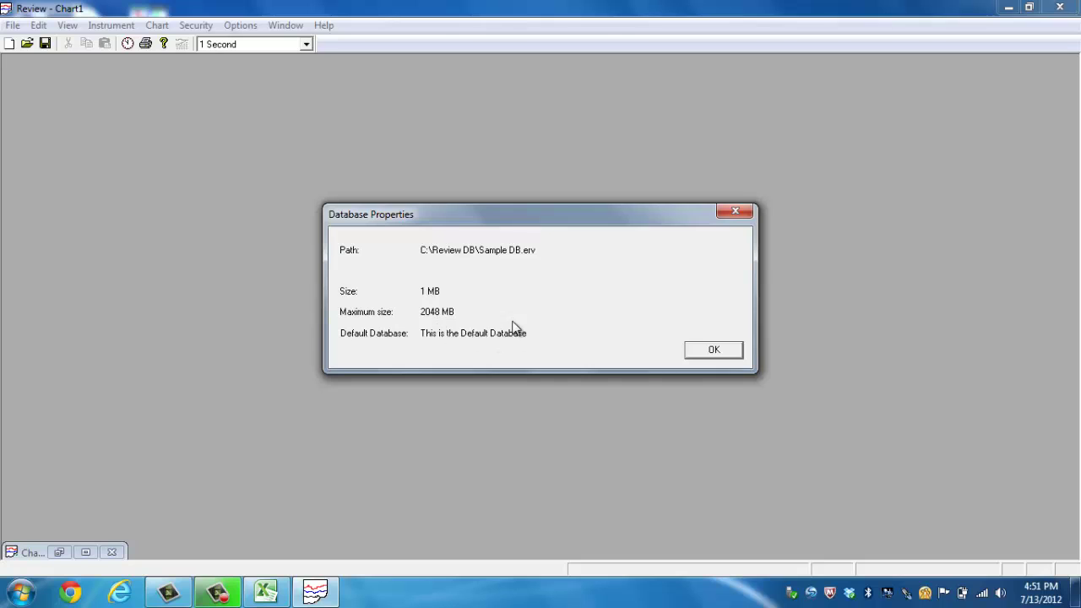
click(712, 354)
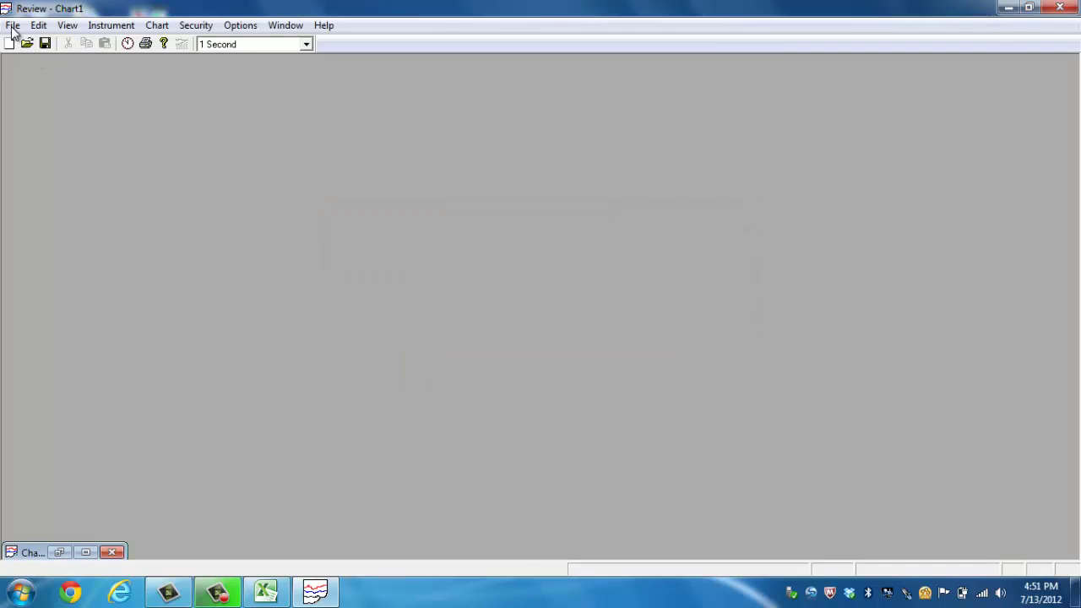
- Examine the database maintenance options for batch 08-2654 in Group 1 of Survey Recorder 2, and close without changes
click(12, 26)
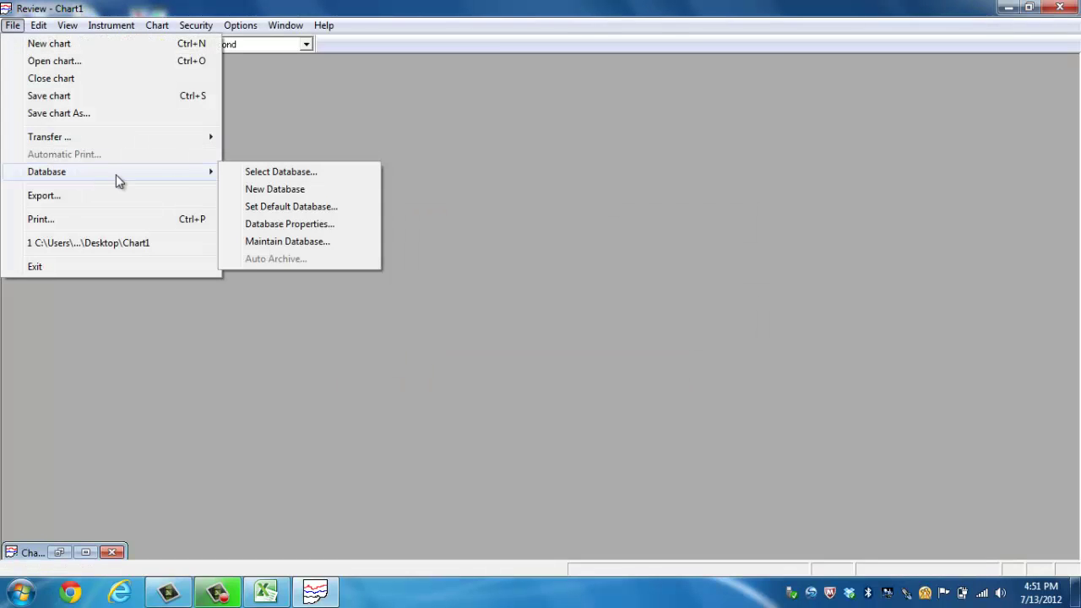
click(279, 240)
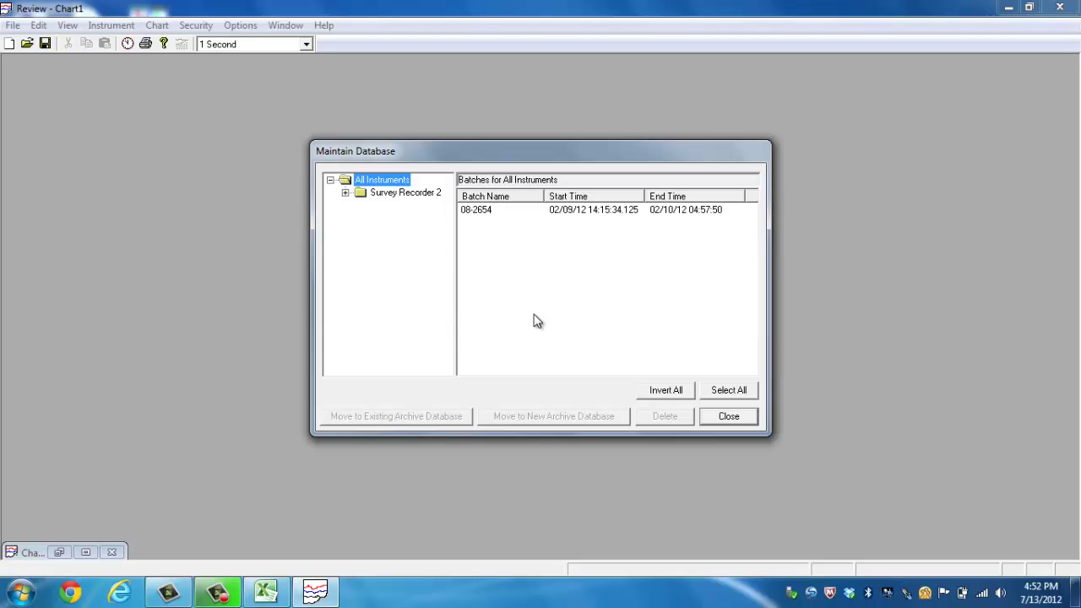
click(346, 194)
click(394, 206)
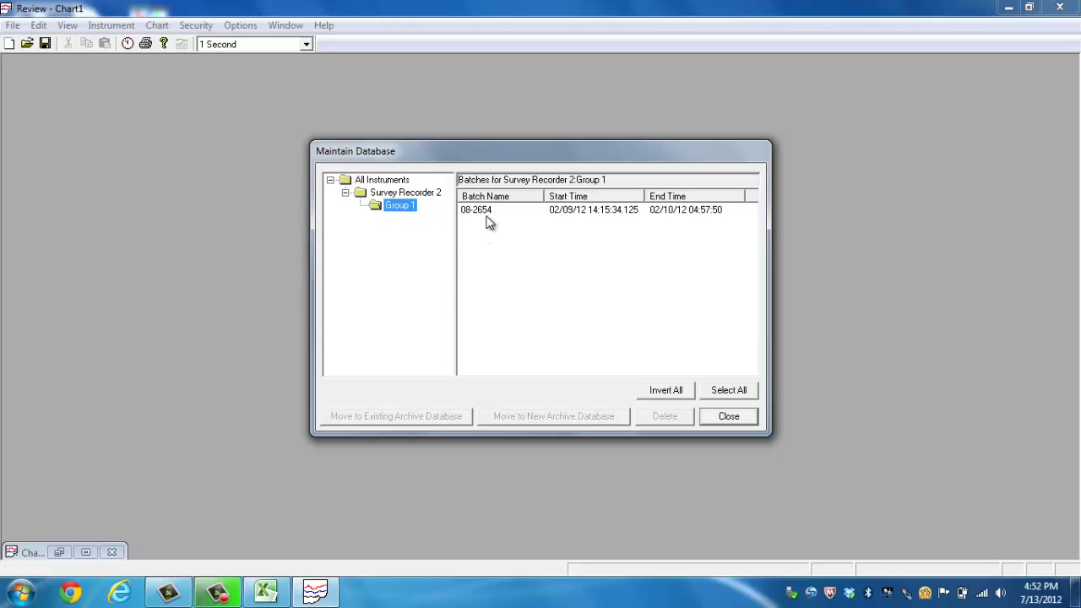
click(489, 217)
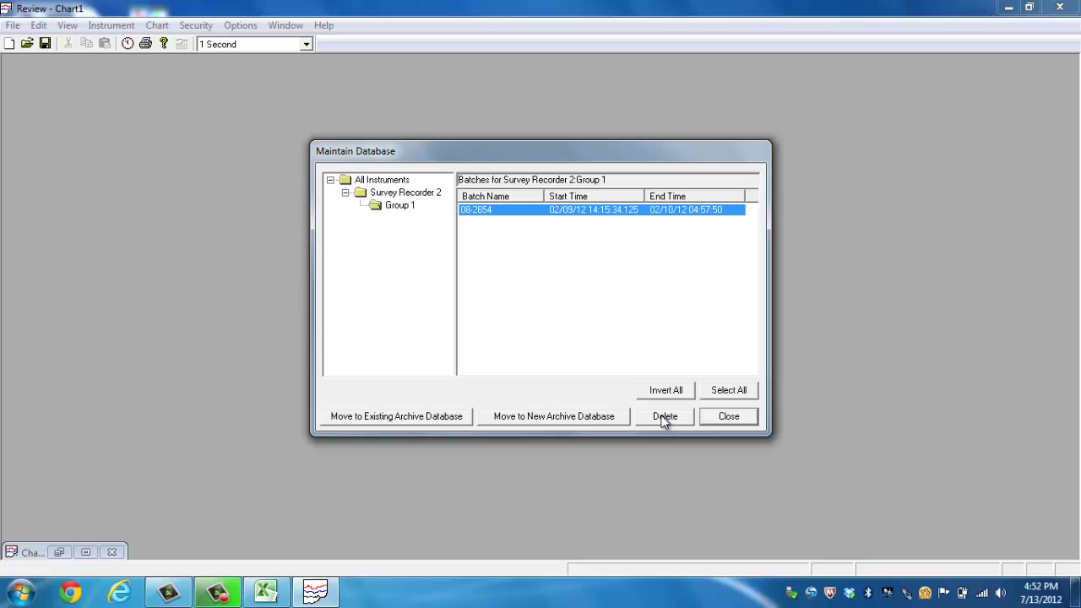
click(729, 417)
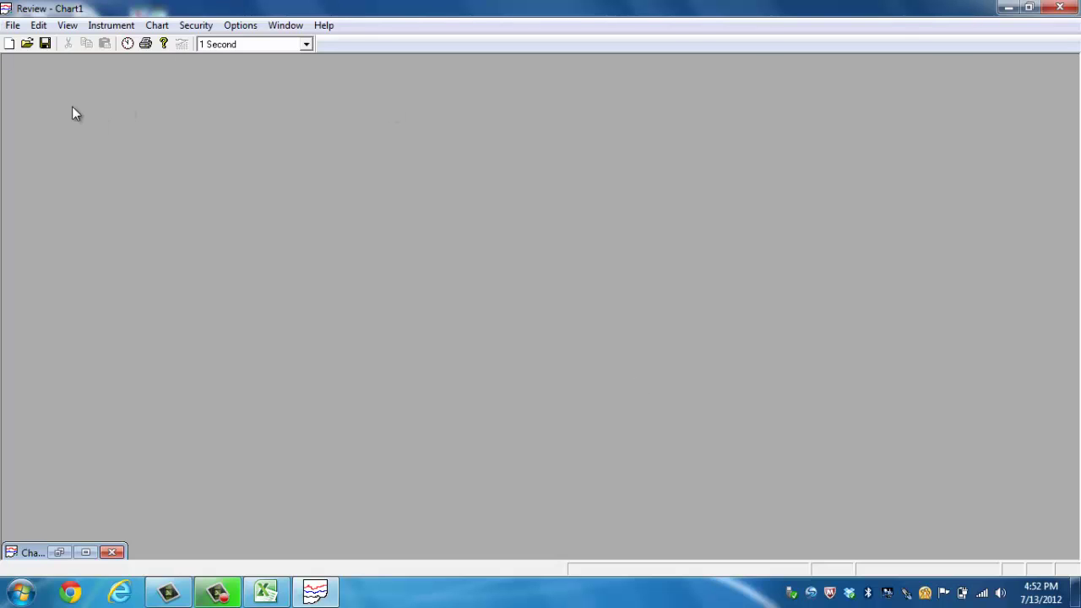
- Examine the export range and data options for the chart, and close without exporting
click(12, 25)
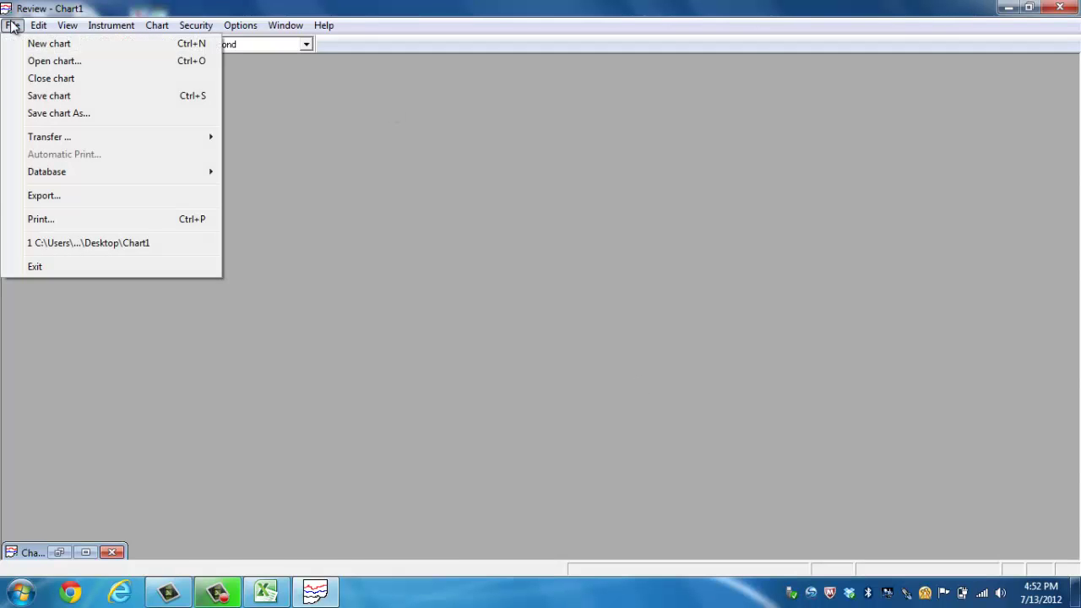
click(56, 196)
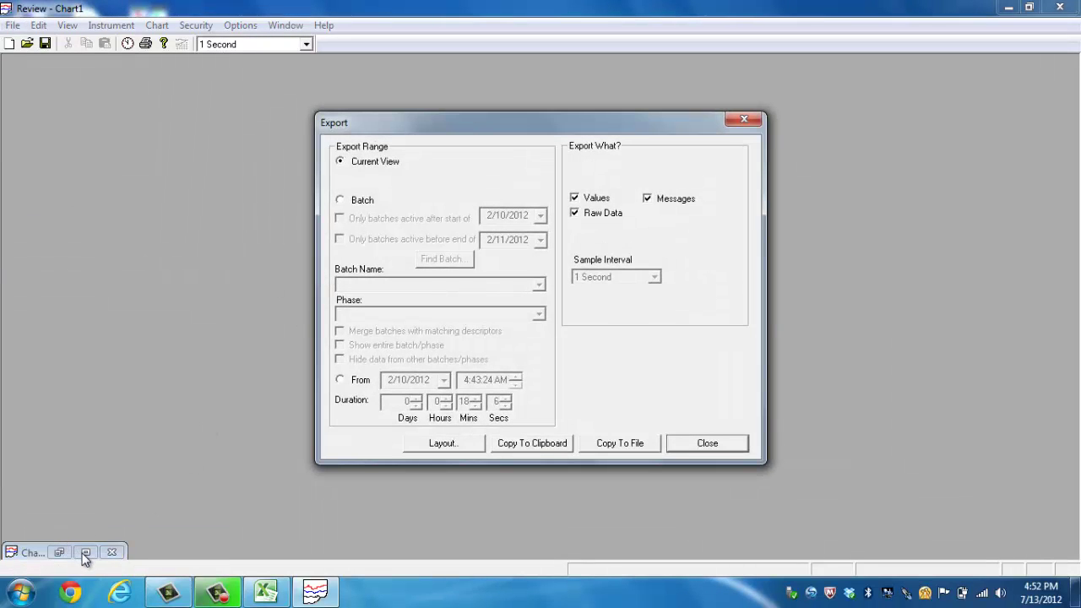
click(85, 550)
click(704, 446)
- Examine the print range, content and orientation options for the chart, and close without printing
click(13, 25)
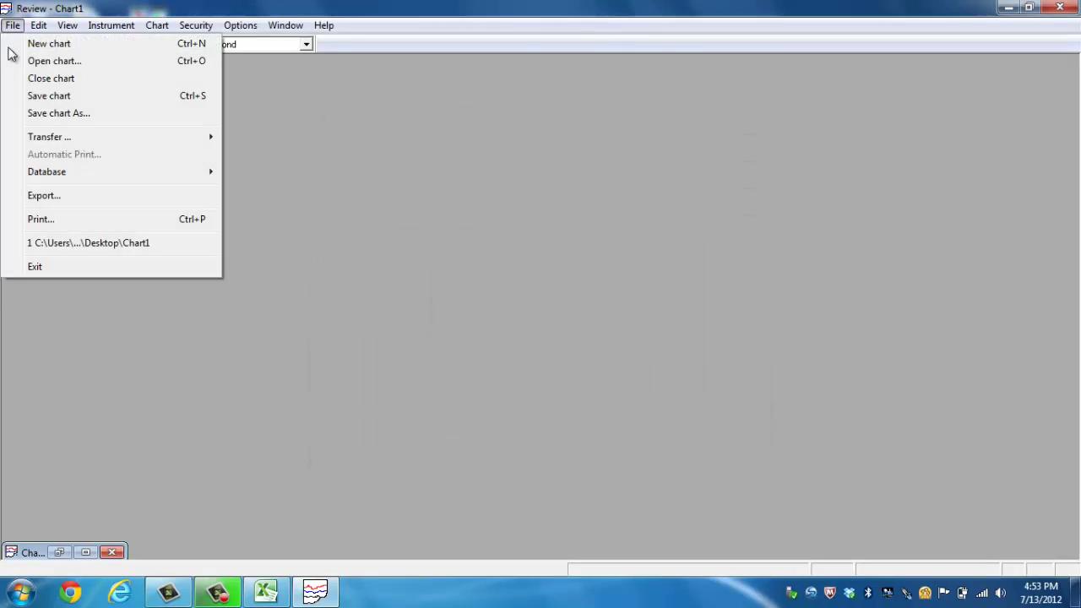
click(70, 219)
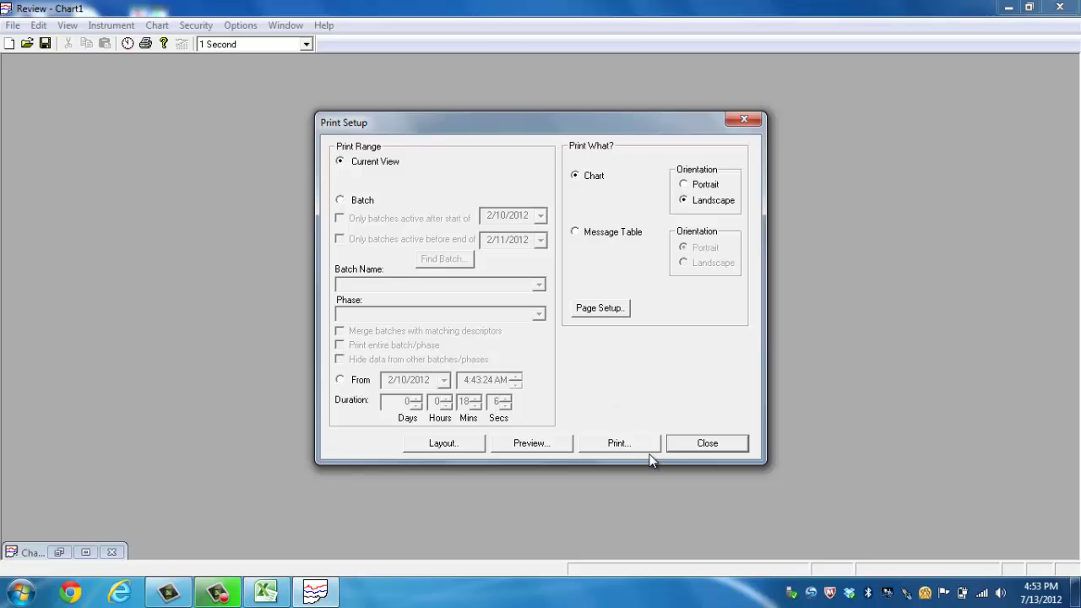
click(706, 445)
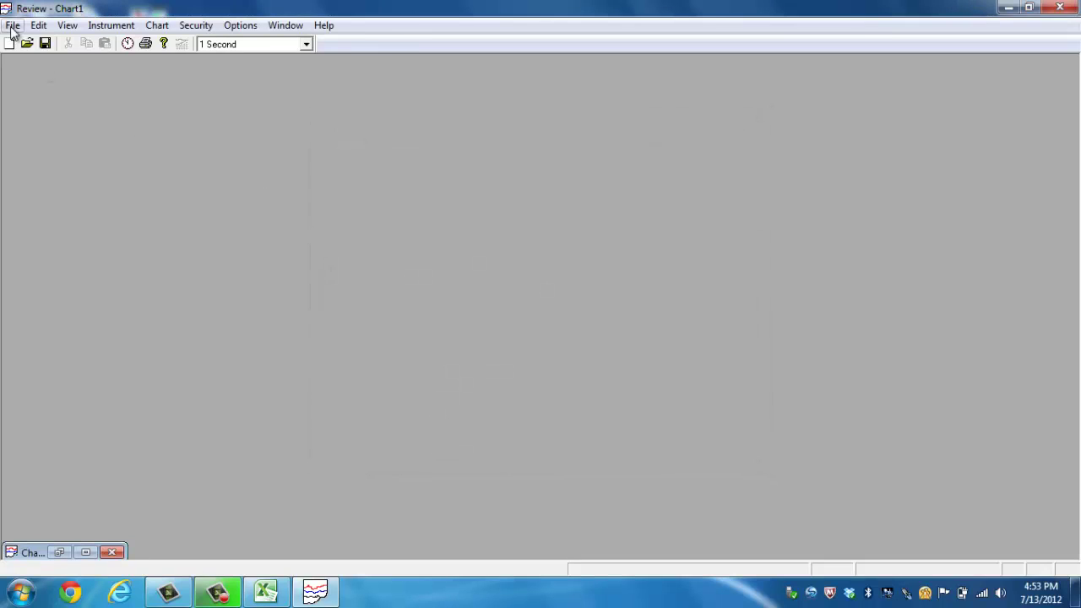
- Look over the edit and view commands, hide the status bar and toolbar, and show both again
click(34, 30)
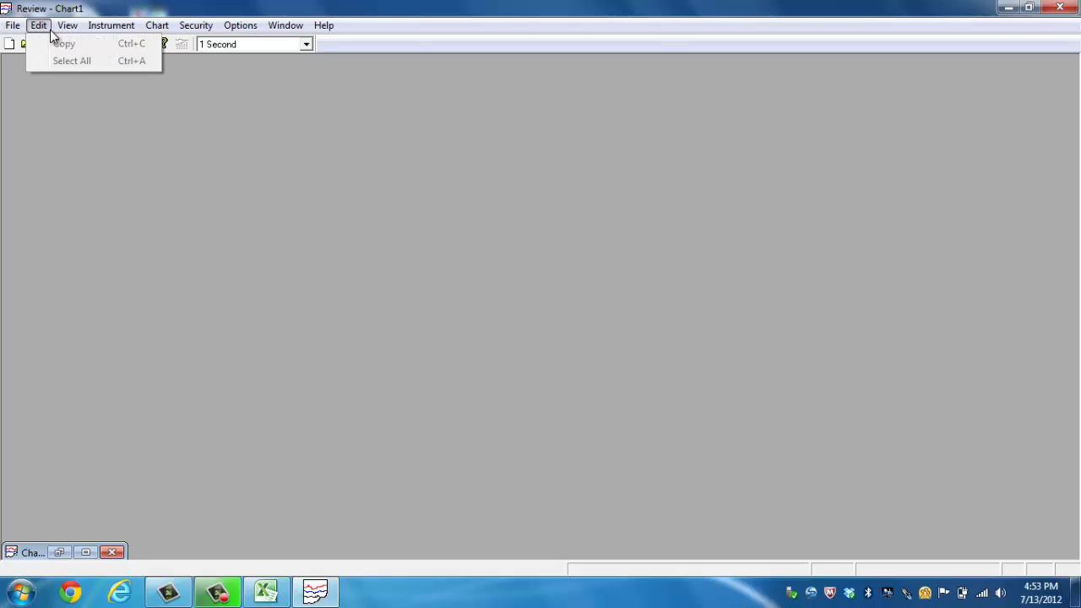
mouse_move(63, 32)
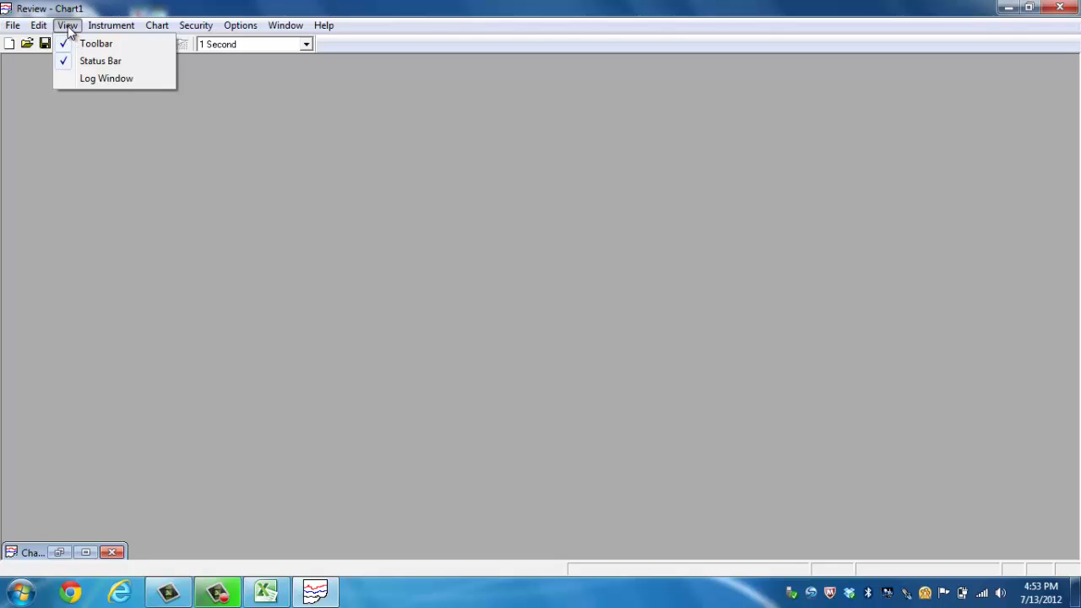
click(94, 66)
click(73, 30)
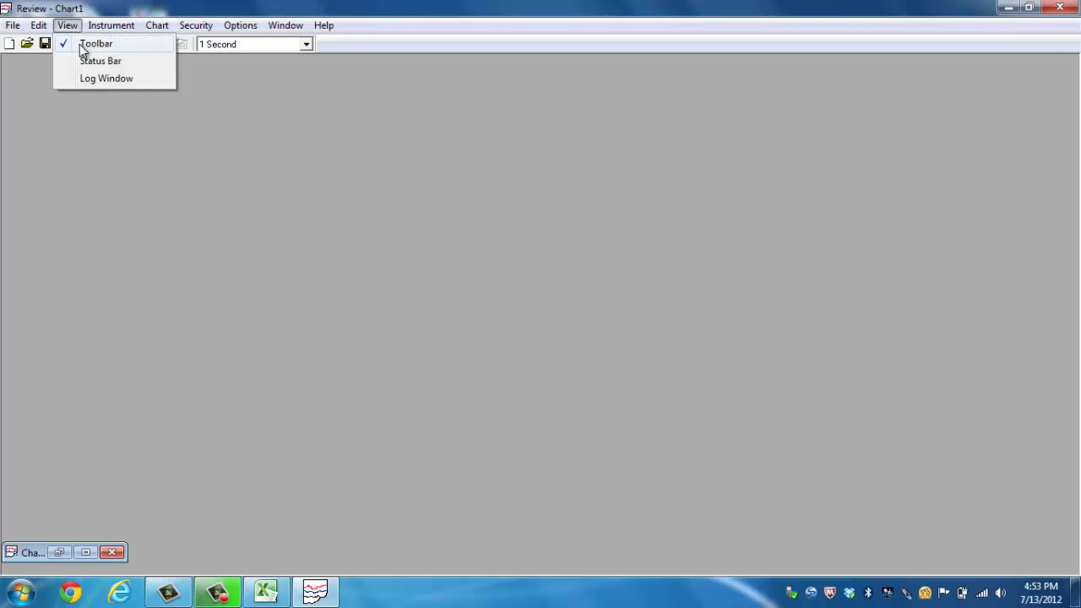
click(83, 47)
click(74, 28)
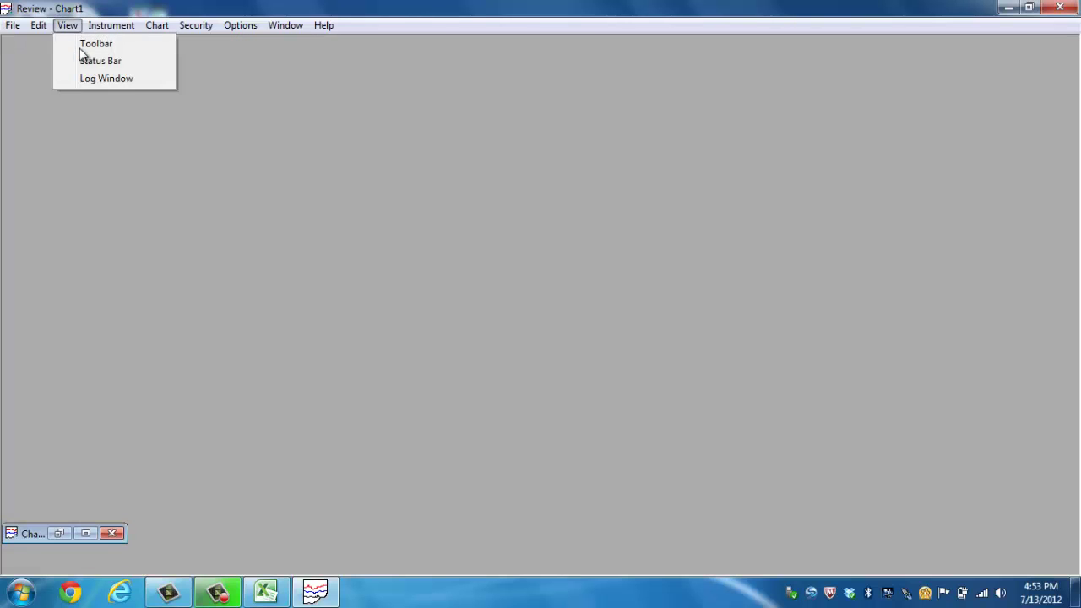
click(90, 49)
click(72, 28)
click(81, 60)
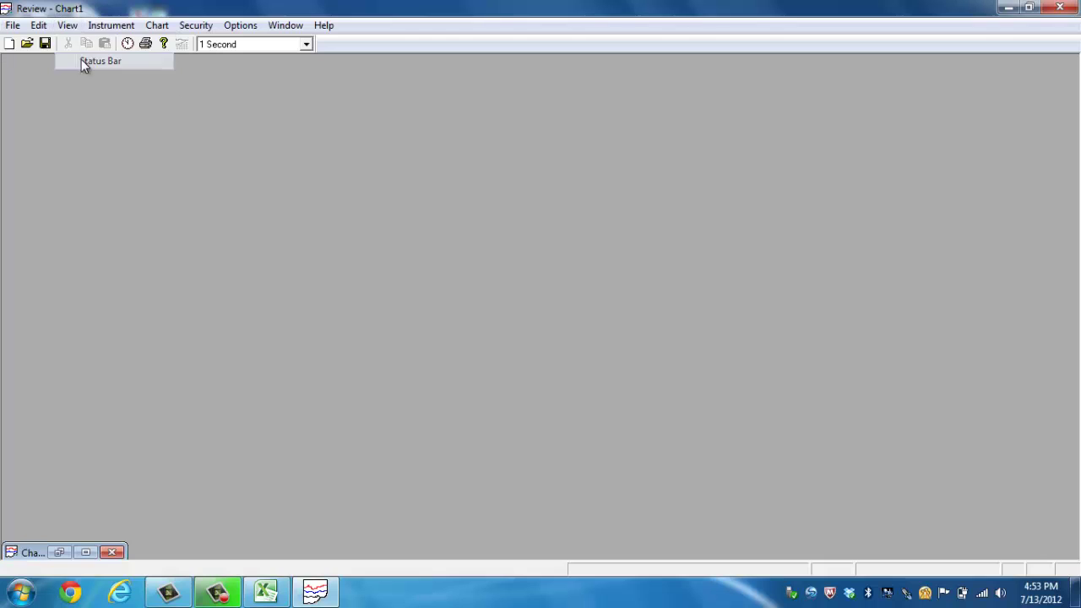
- View the log window and close it again
click(69, 30)
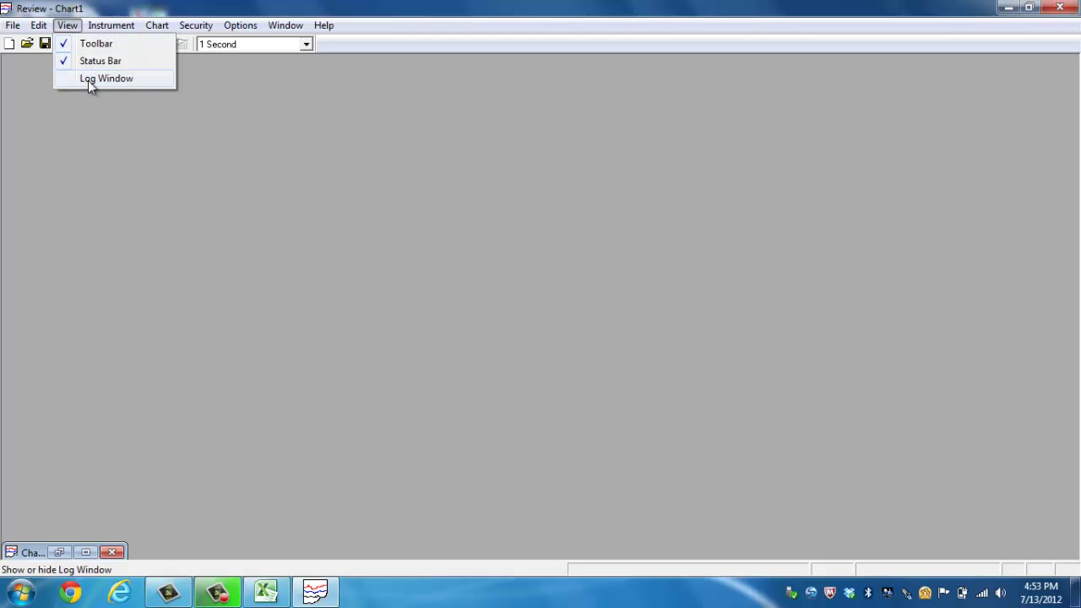
click(88, 78)
click(553, 346)
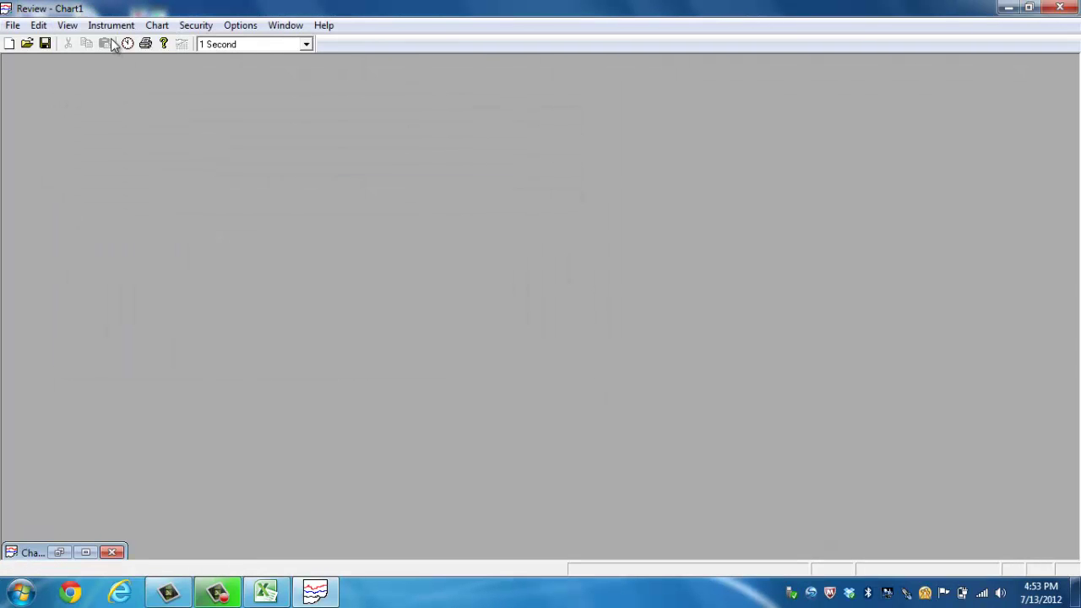
- Examine the instrument file services window listing the available instruments, and close it
click(113, 27)
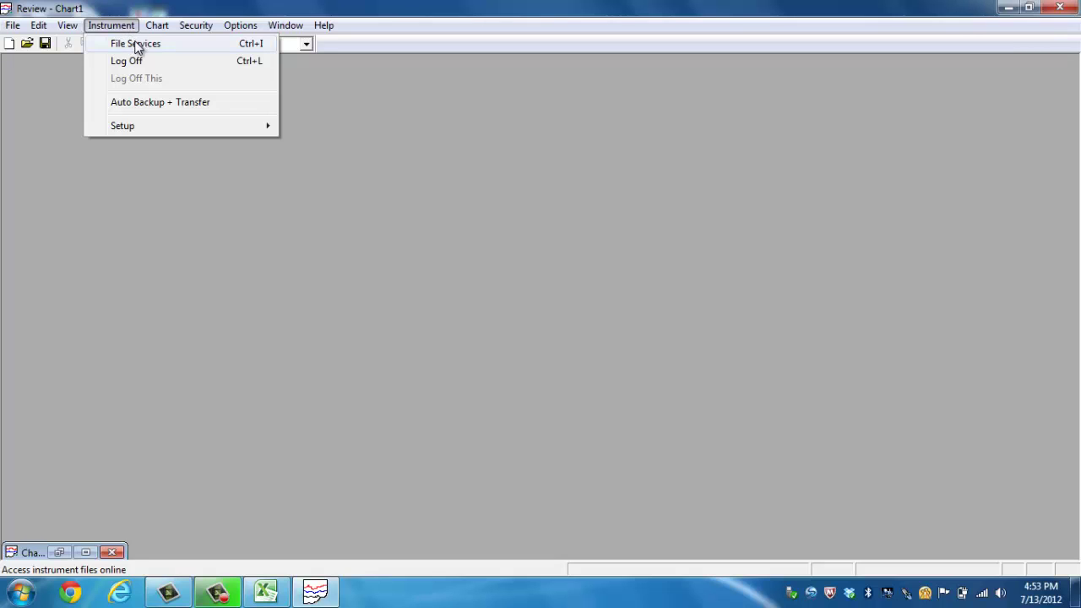
click(134, 43)
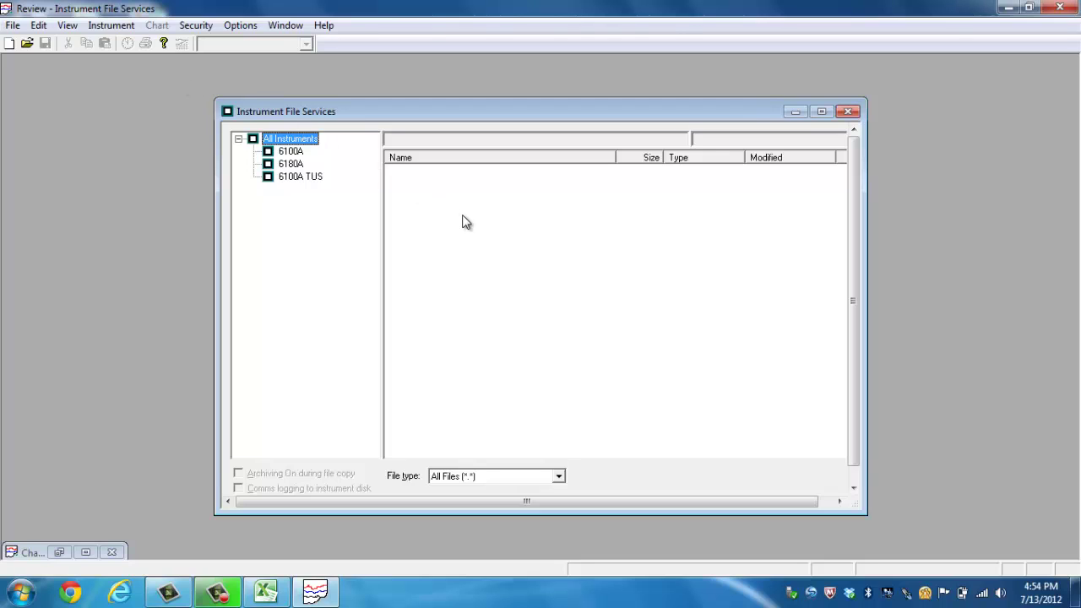
click(848, 112)
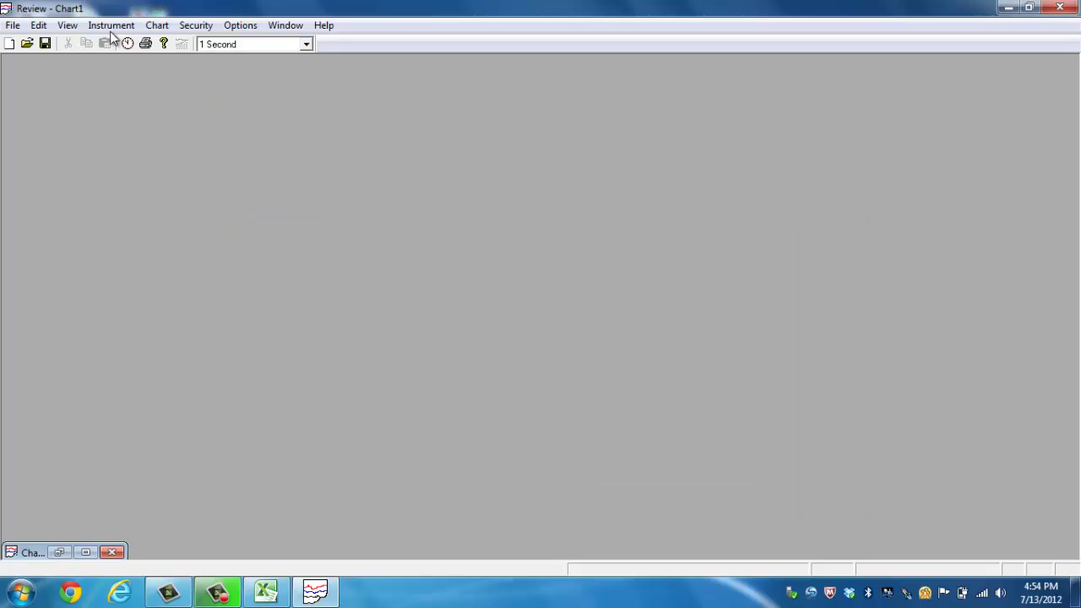
- Examine the automatic backup and transfer settings for the 6100A TUS instrument and cancel without changes
click(133, 27)
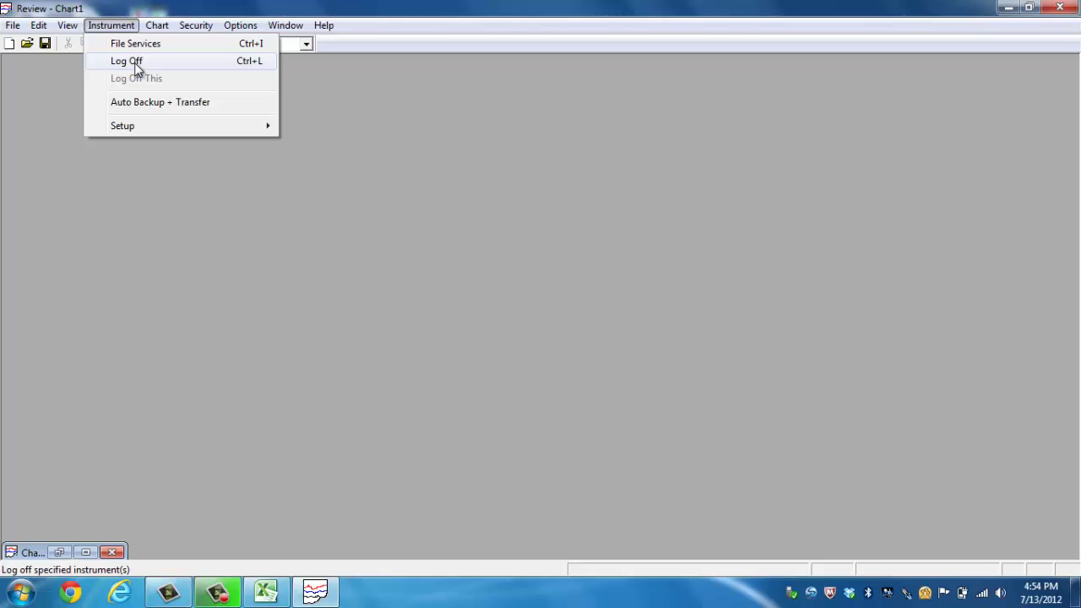
click(149, 101)
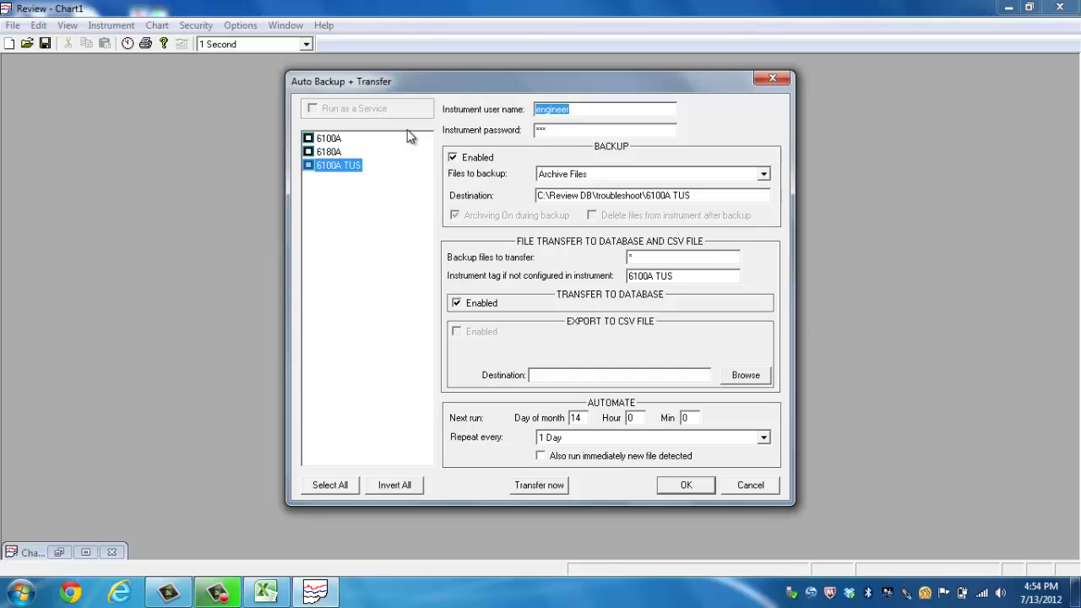
click(750, 486)
- Examine the TCP/IP setup of the 6100A instrument, checking its address and identifier, and cancel without changes
click(110, 25)
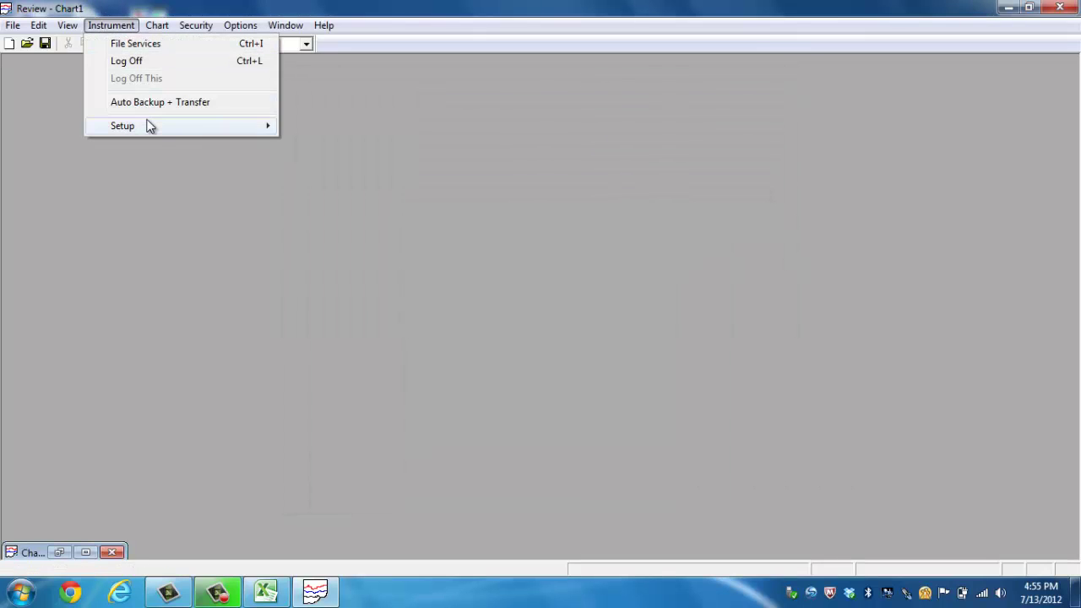
mouse_move(204, 127)
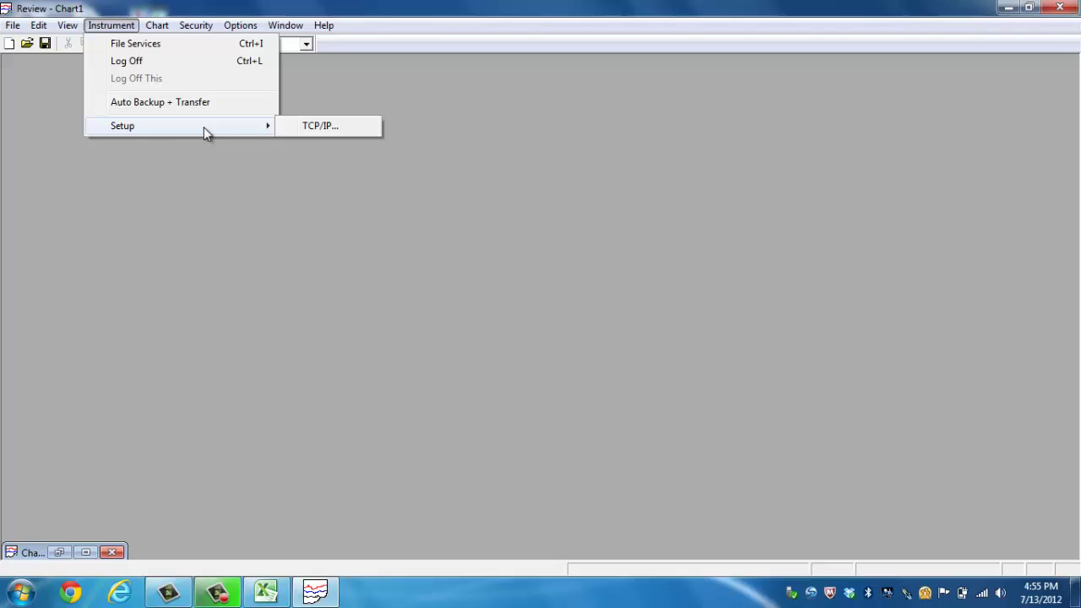
click(320, 126)
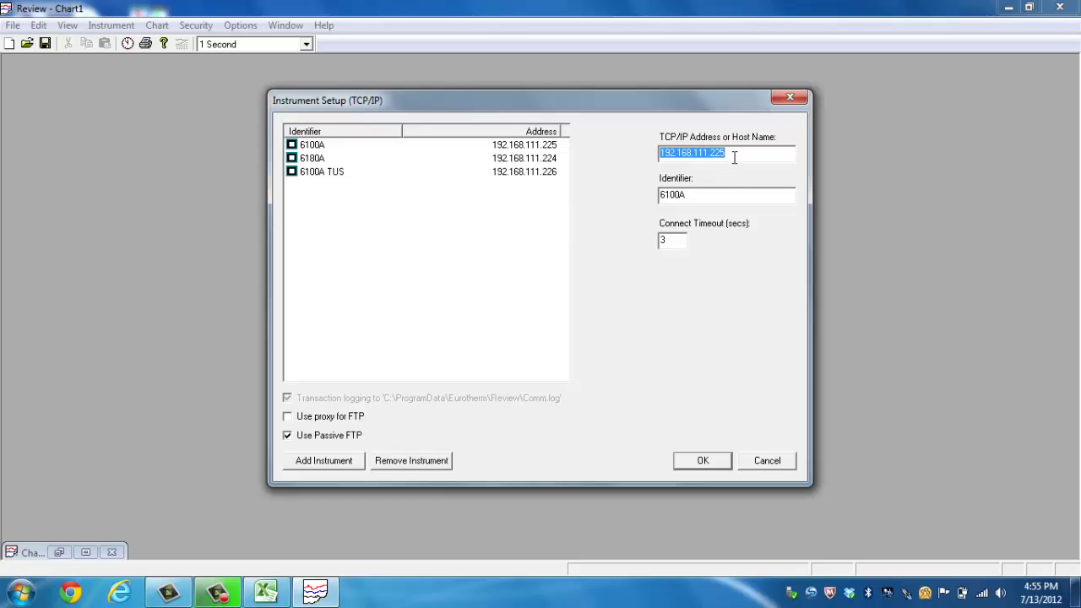
drag(728, 195, 619, 196)
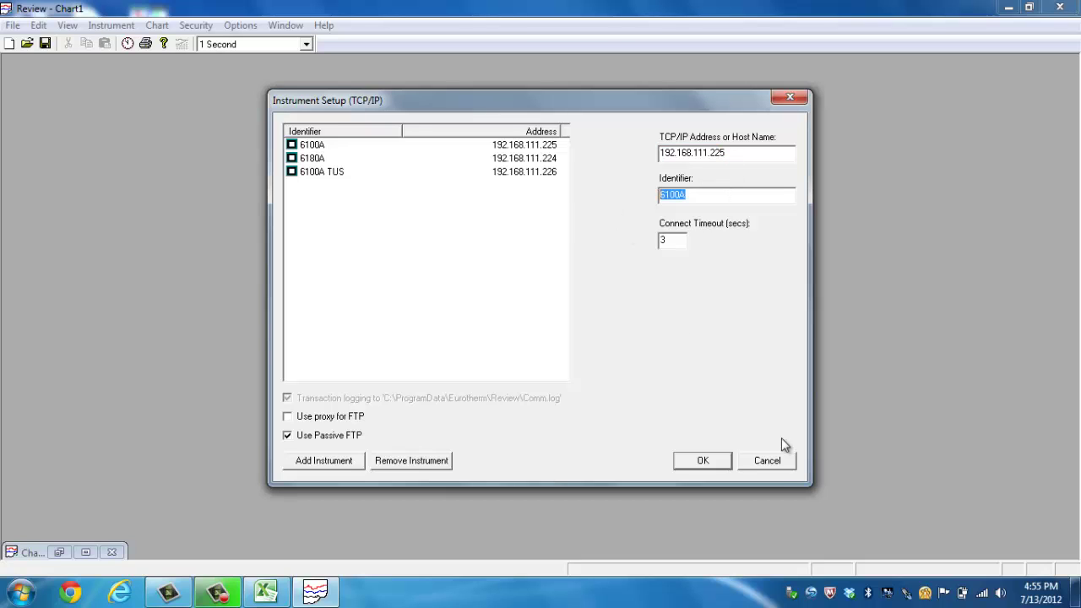
click(768, 461)
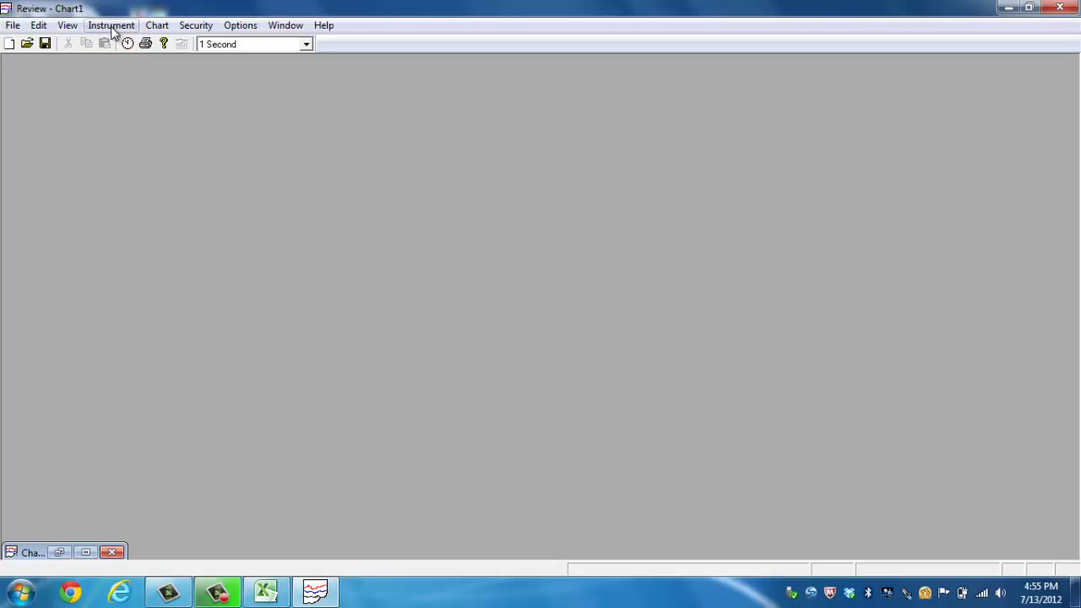
- Compare the automatic backup and transfer settings of the 6100A, 6180A and 6100A TUS instruments, and close the settings
click(111, 24)
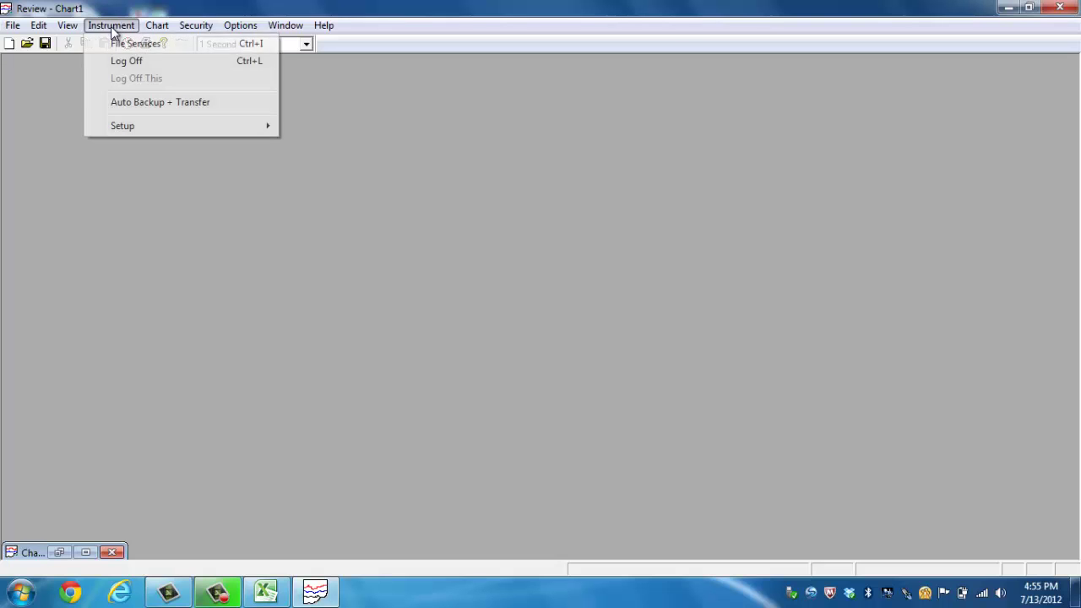
click(137, 101)
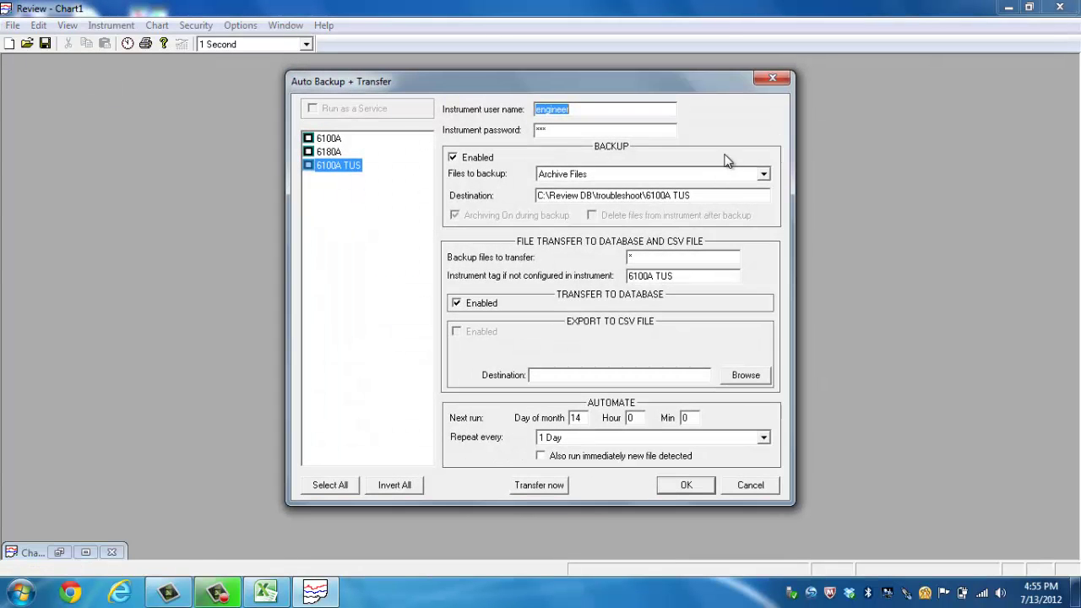
click(328, 138)
click(329, 152)
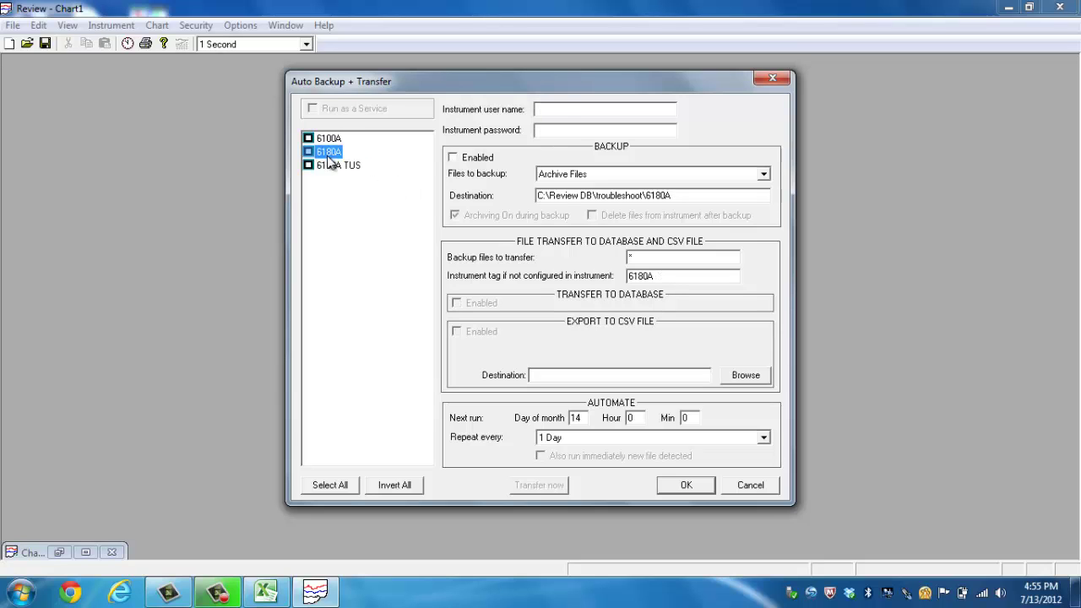
click(337, 166)
click(781, 79)
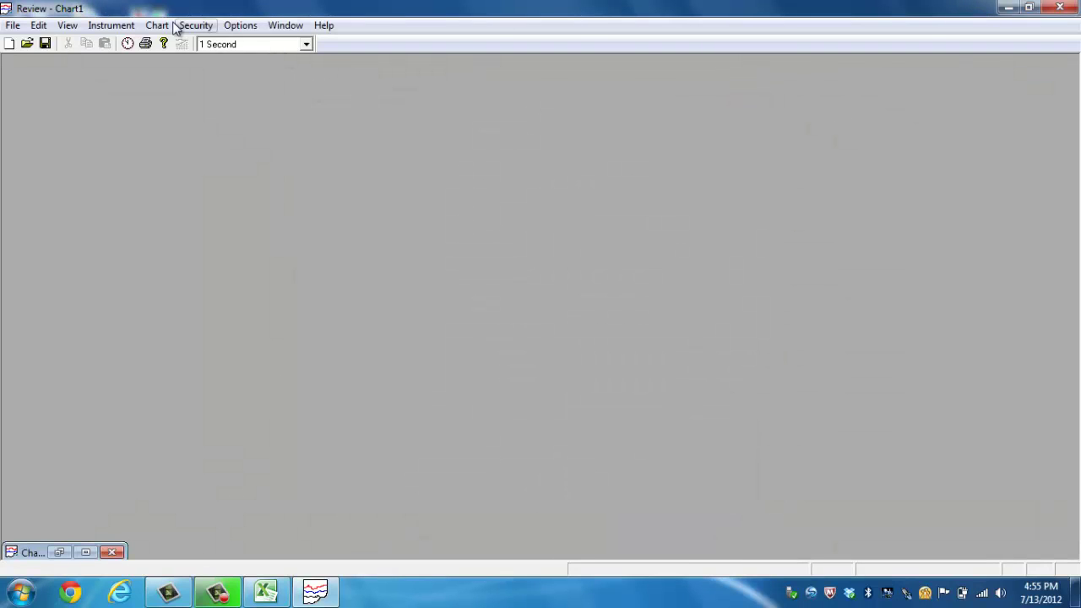
- Look over the chart commands and maximize the minimized Chart1 window
click(158, 26)
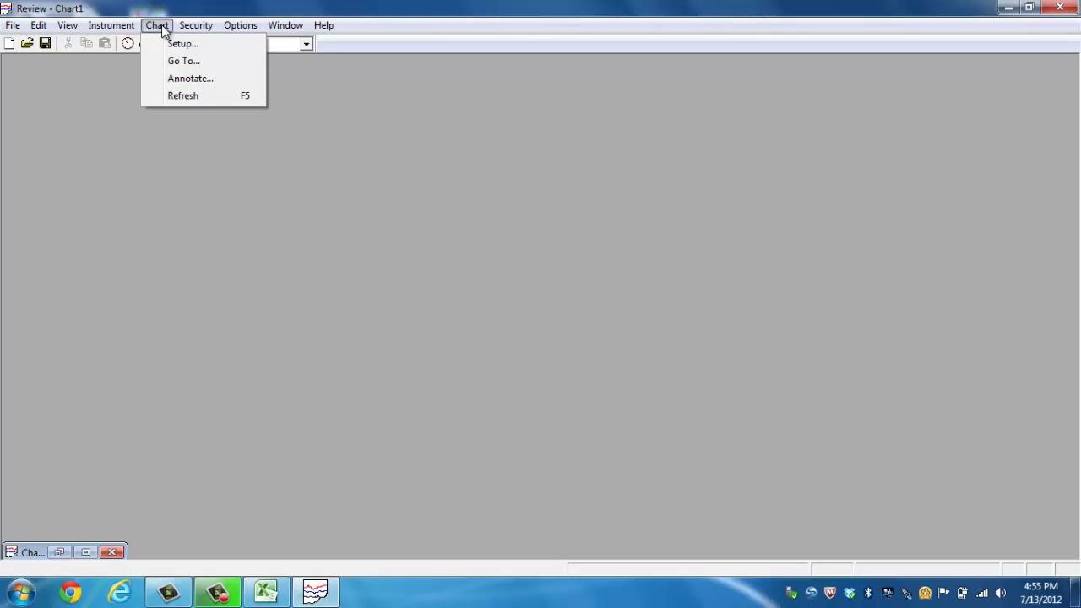
click(94, 209)
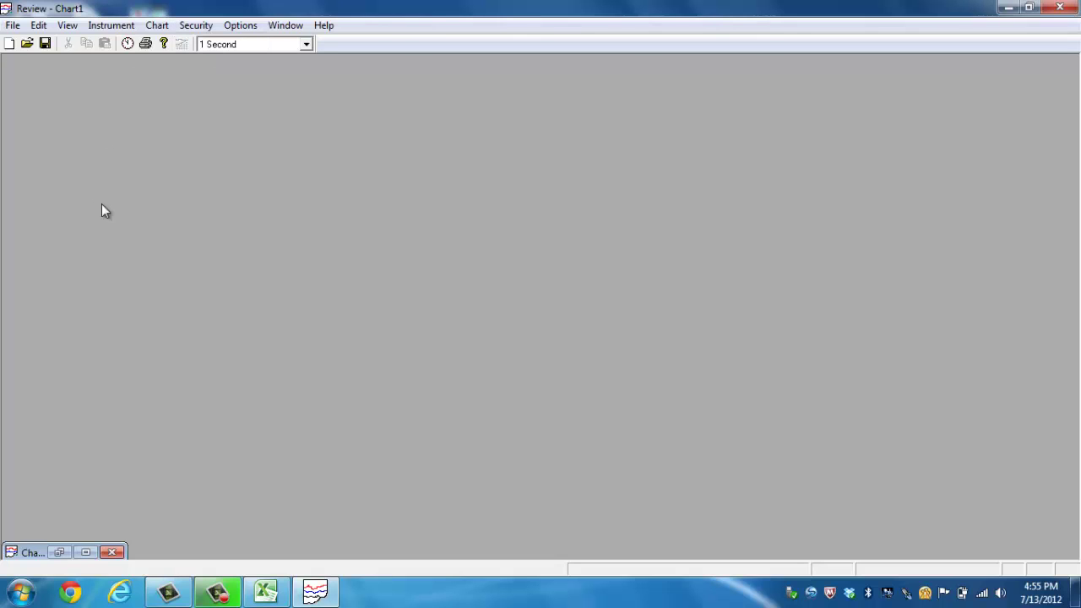
click(86, 551)
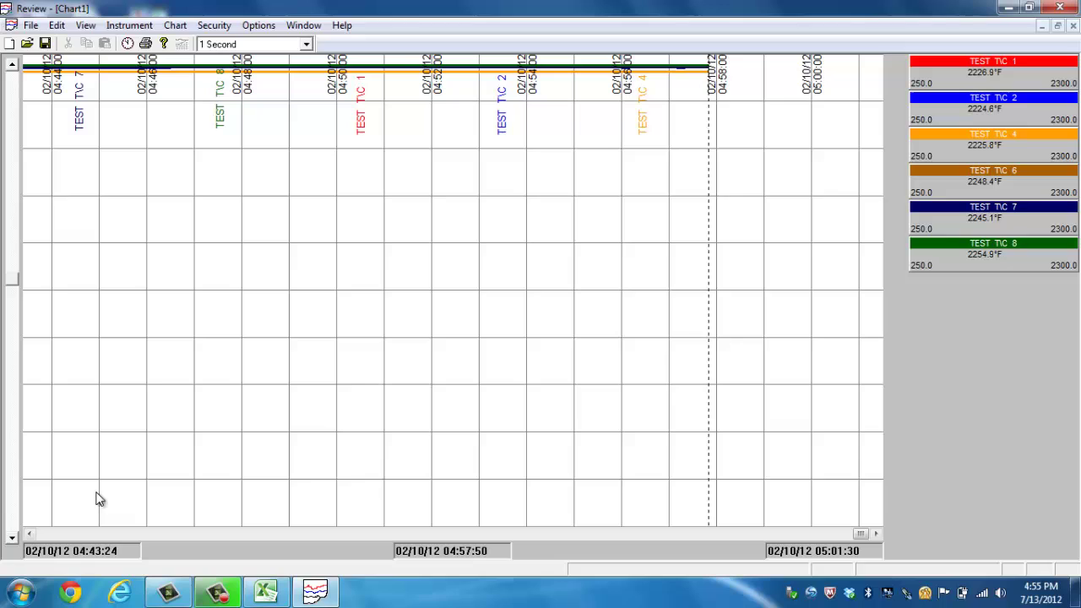
- Examine the chart setup with its point list and display options, and close it without changes
click(175, 27)
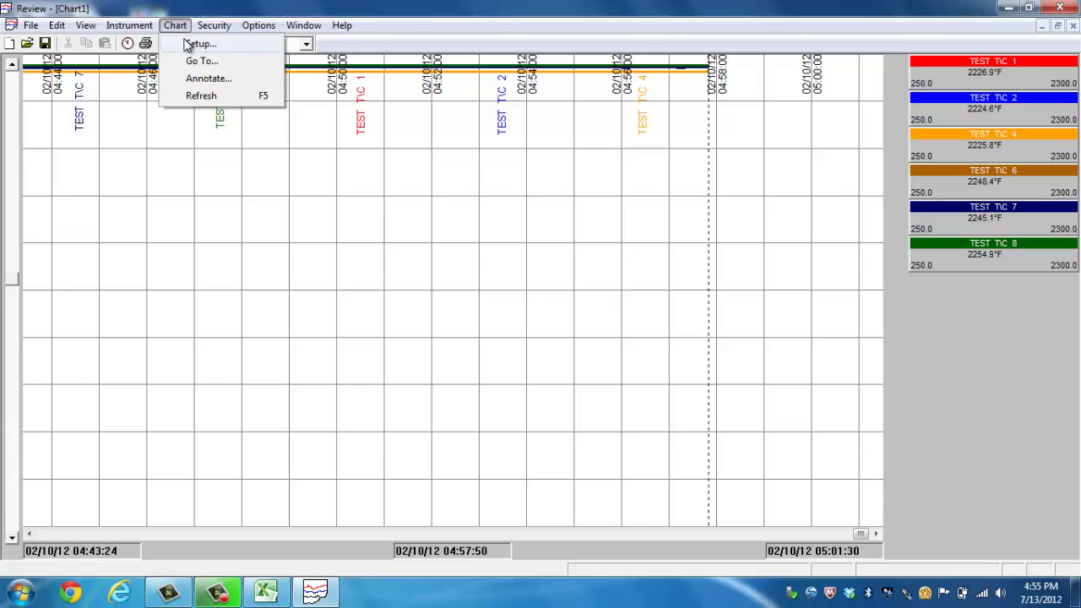
click(193, 45)
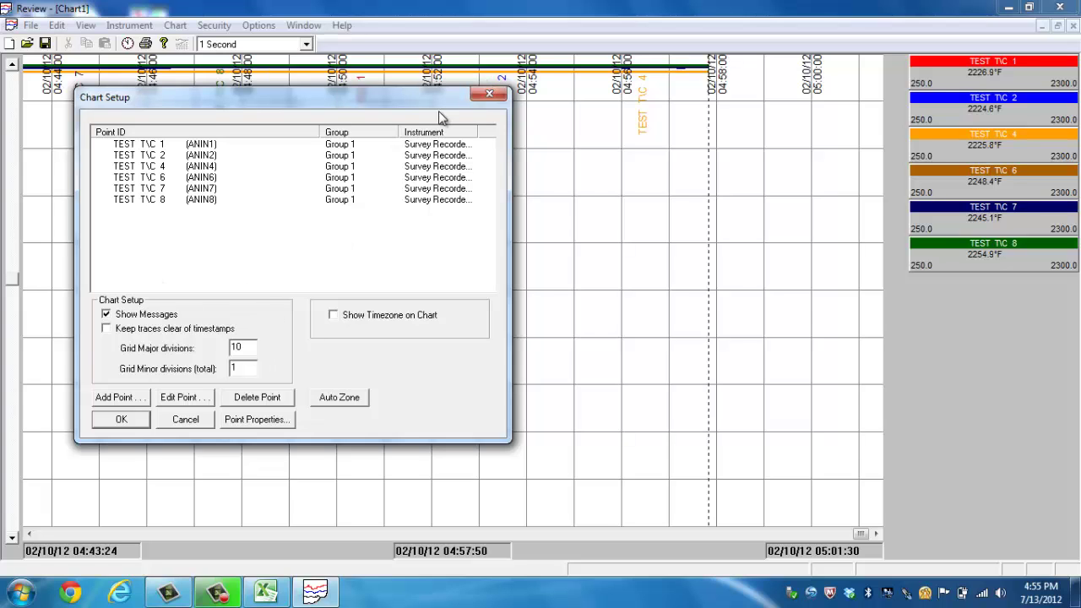
click(145, 420)
- Examine the chart's Go To options for relative time, specific time and batch, and cancel
click(176, 25)
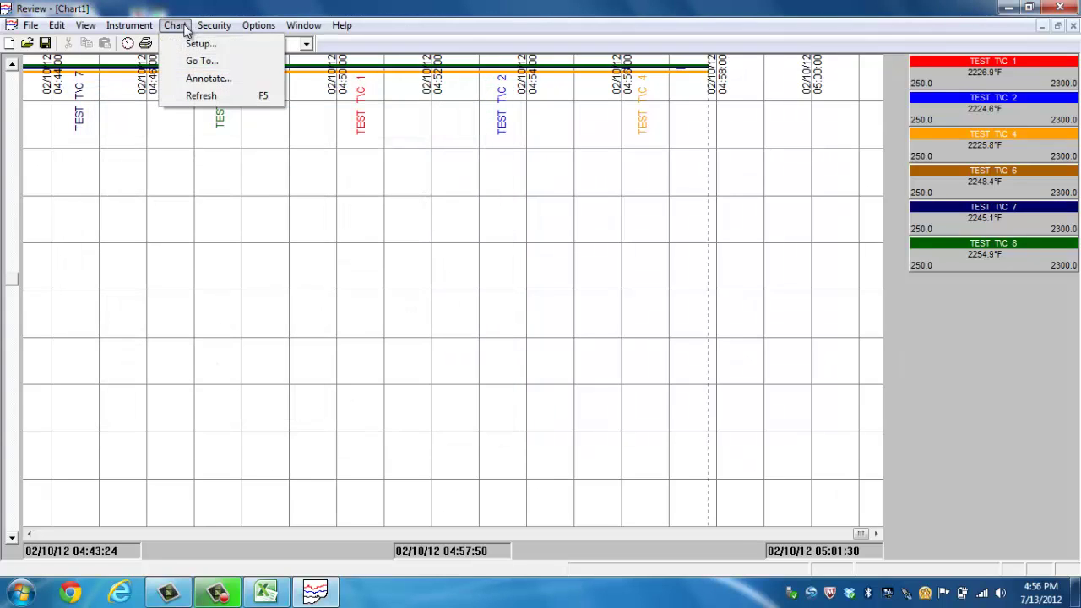
click(201, 60)
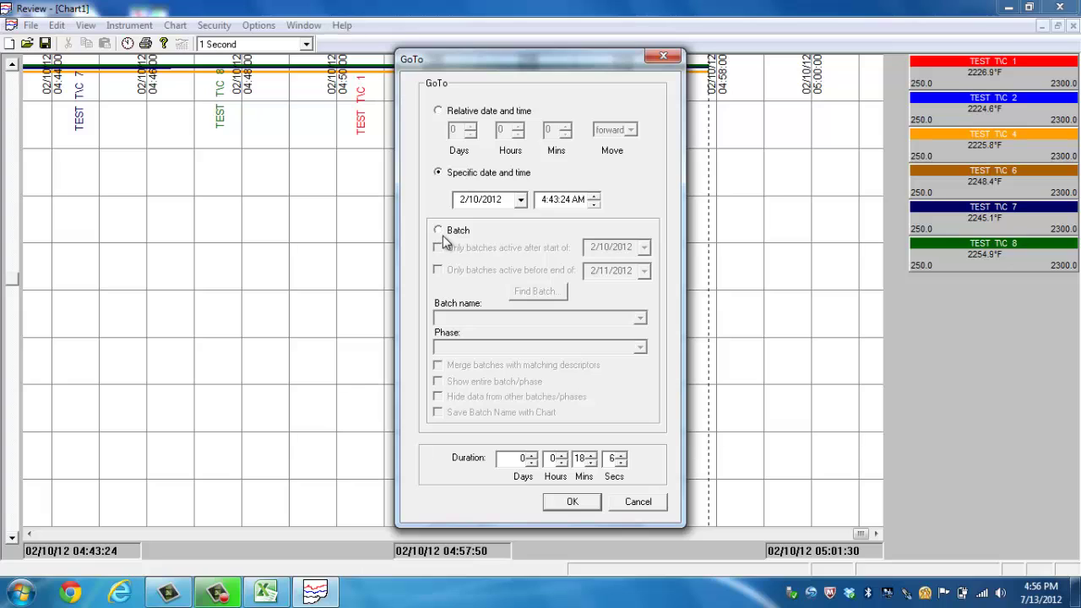
click(632, 498)
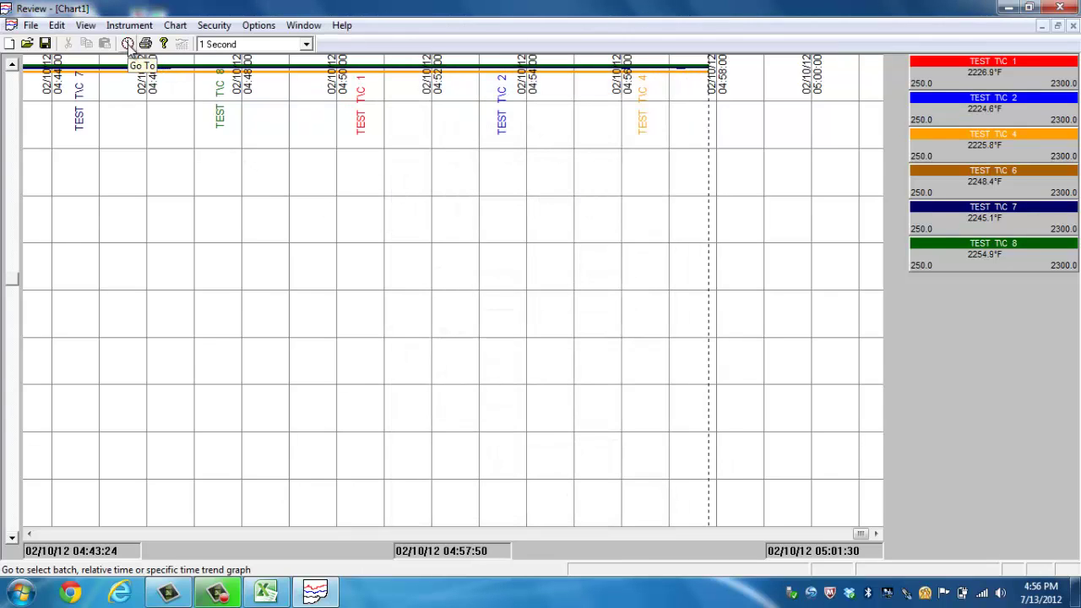
- Go to batch 08-2654 on the chart, showing the entire batch with matching descriptors merged
click(171, 30)
click(190, 60)
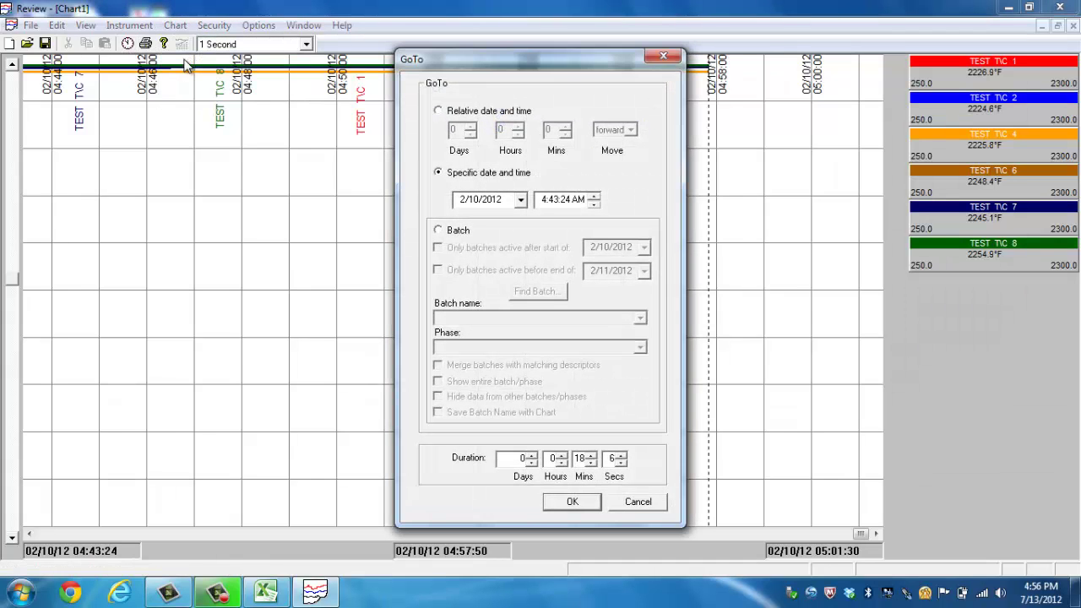
click(438, 231)
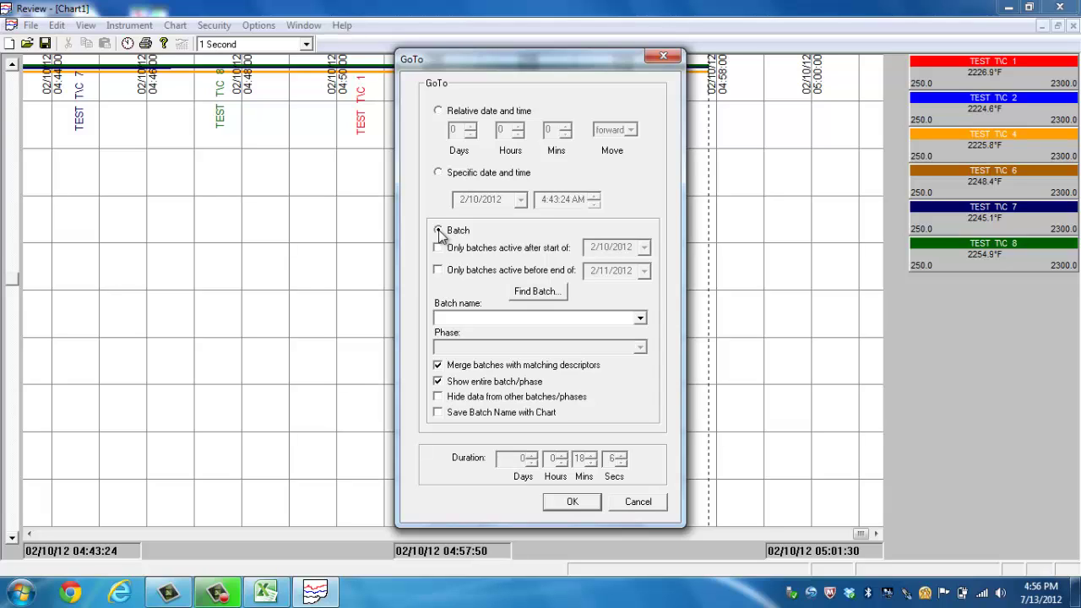
click(640, 318)
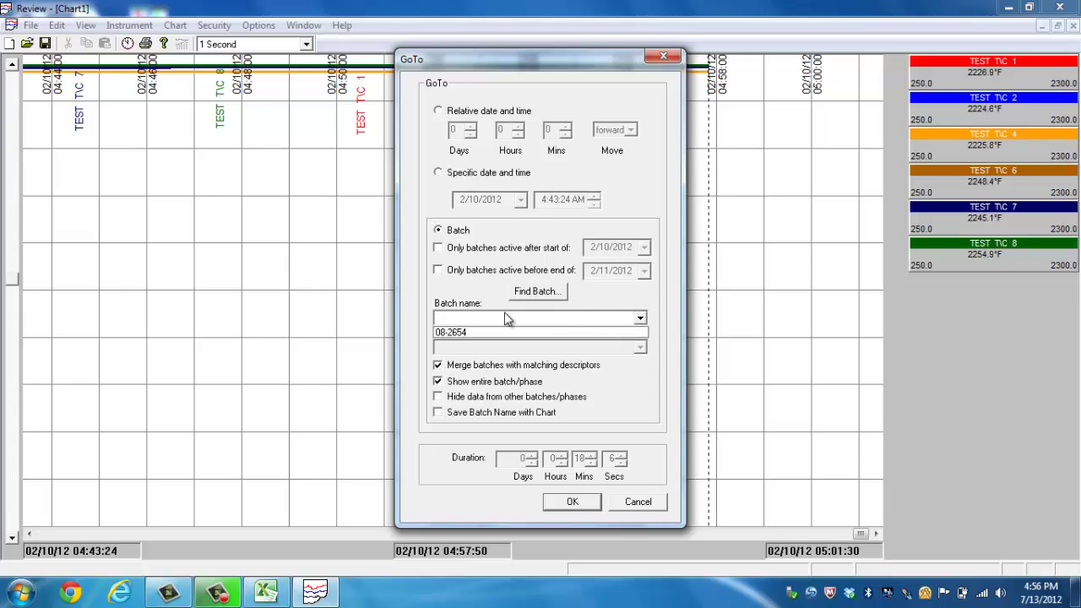
click(494, 332)
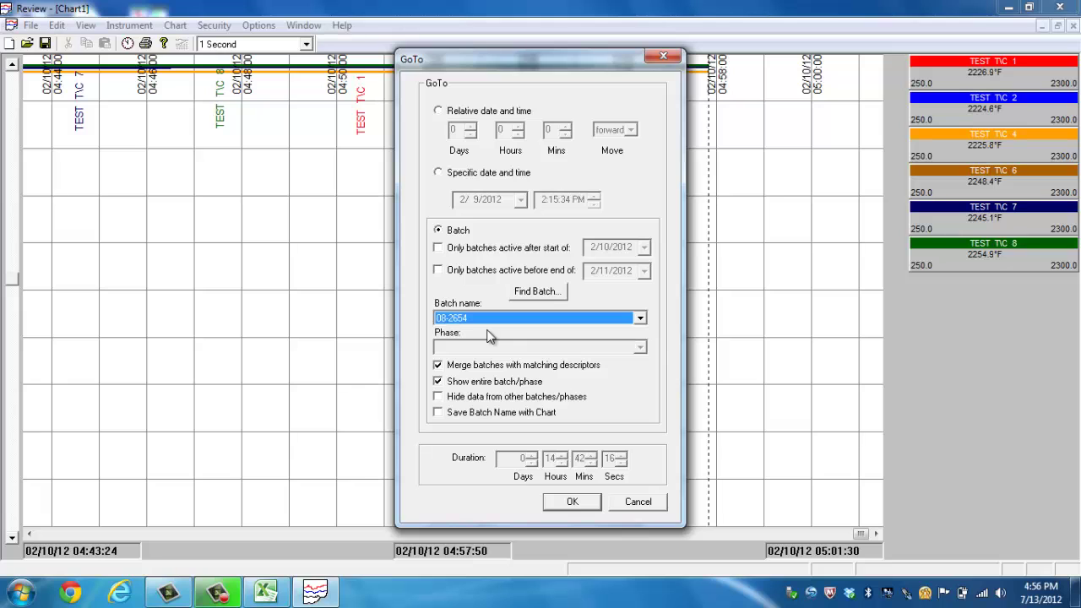
click(565, 503)
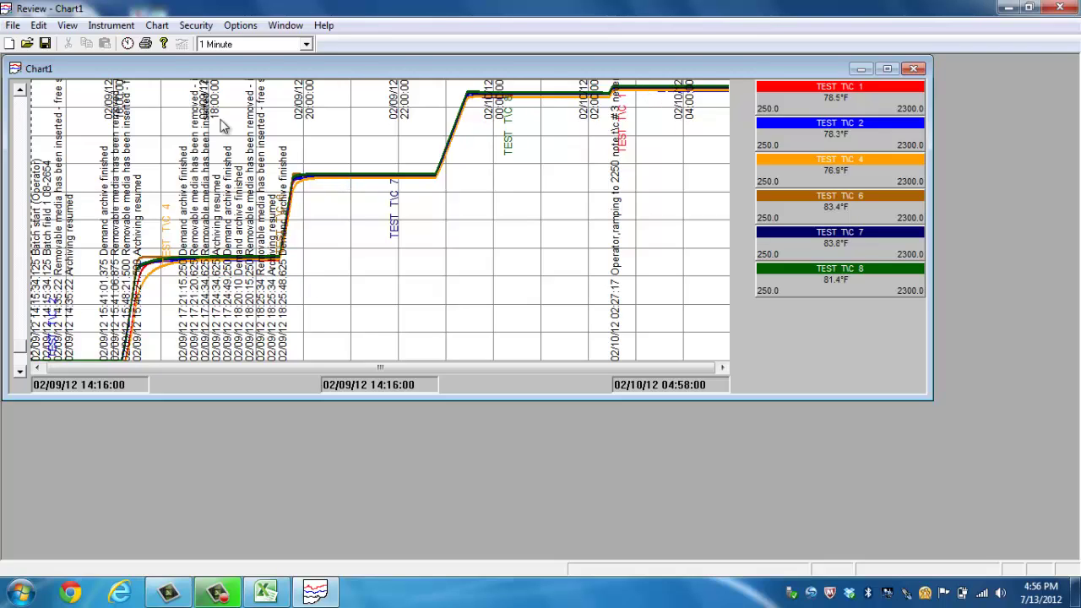
- Hide the messages on the chart
click(156, 27)
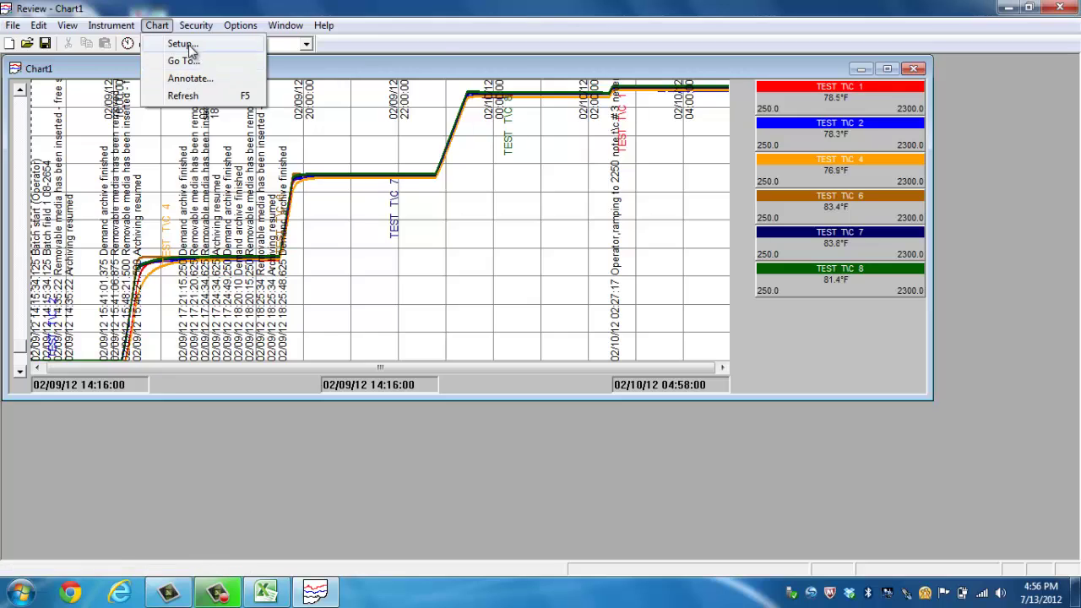
click(178, 40)
click(38, 258)
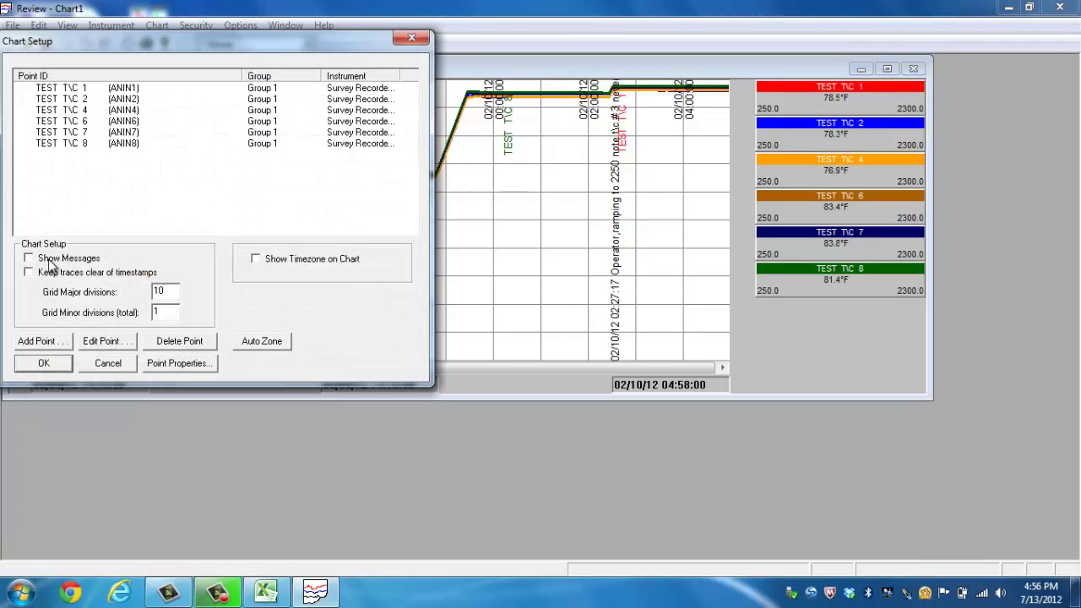
click(45, 363)
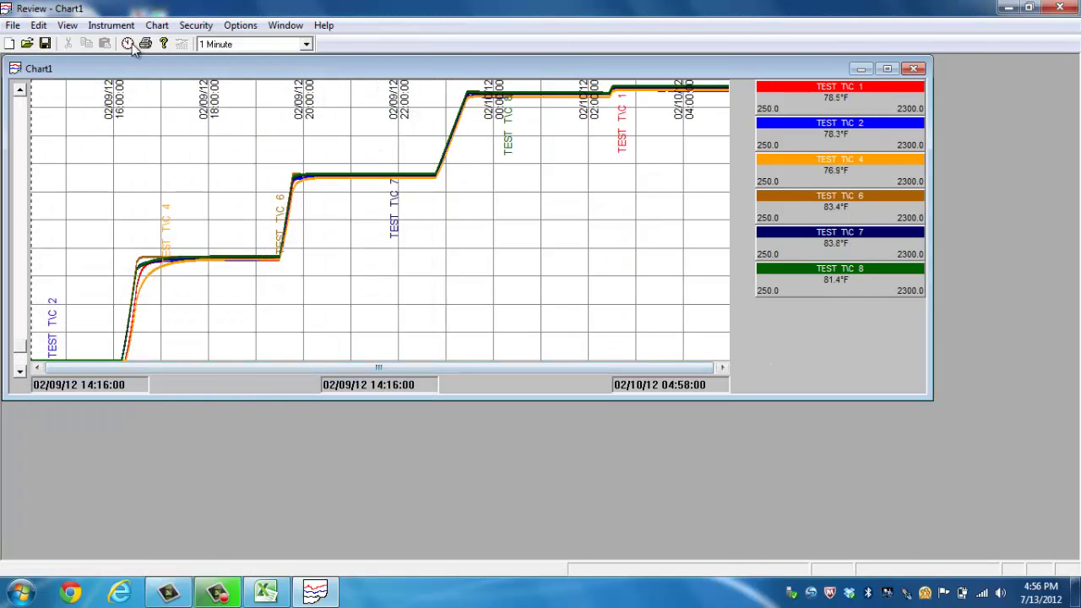
- Show the messages on the chart again
click(156, 27)
click(164, 44)
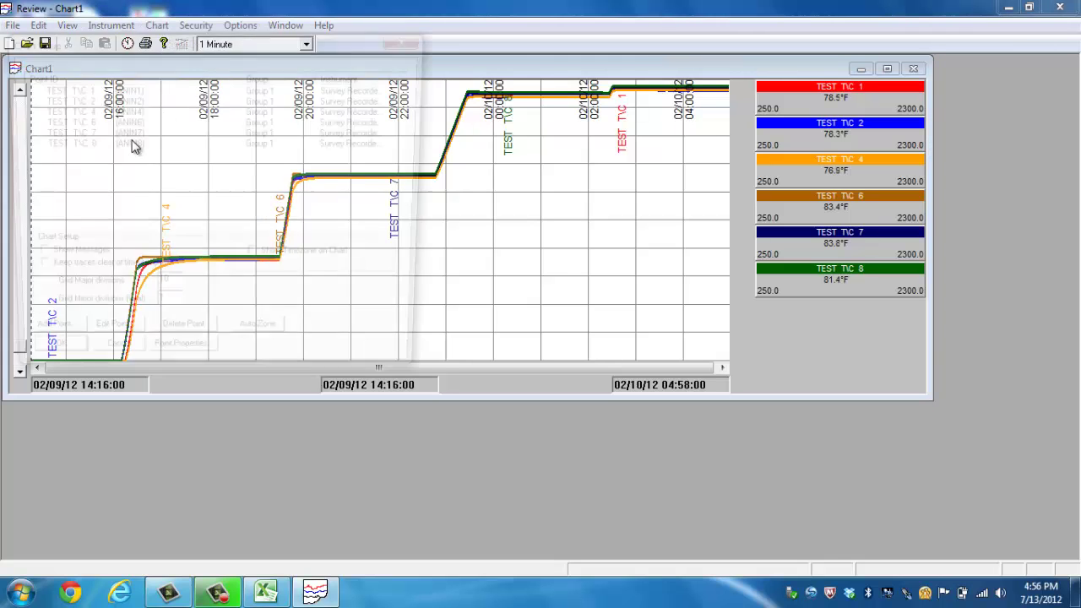
click(29, 258)
click(44, 363)
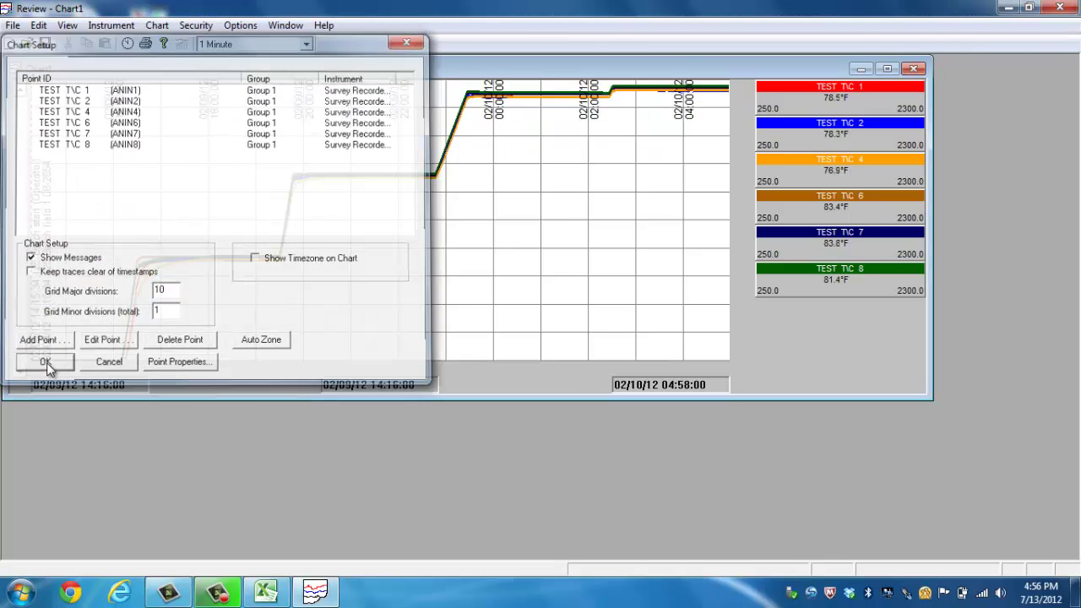
- Go to the specific date and time 2/9/2012 4:00 PM on the chart with a duration of 4 hours, 0 minutes and 0 seconds
click(159, 32)
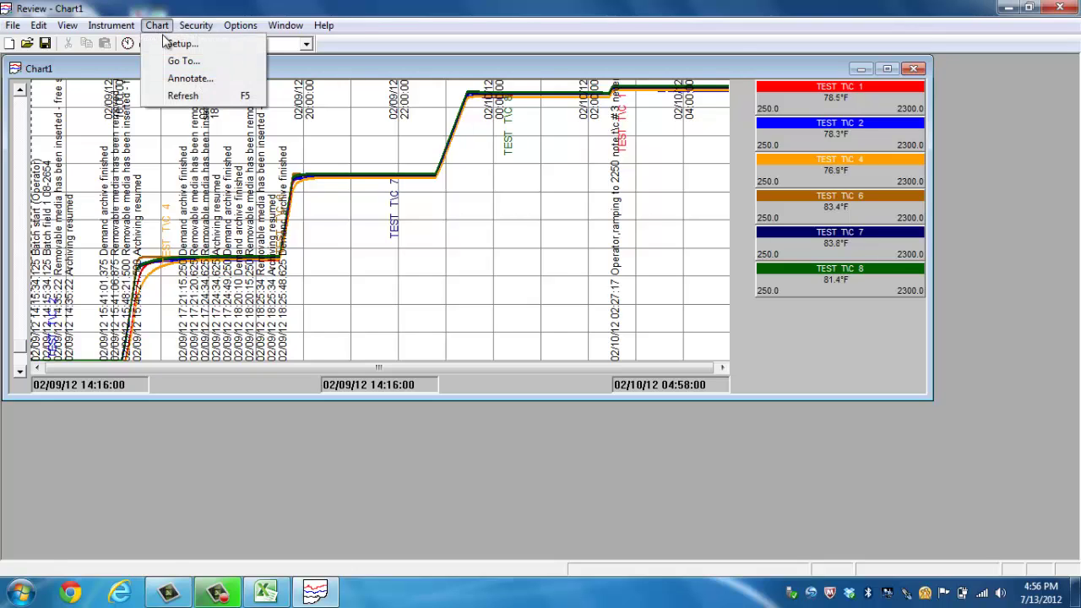
click(175, 62)
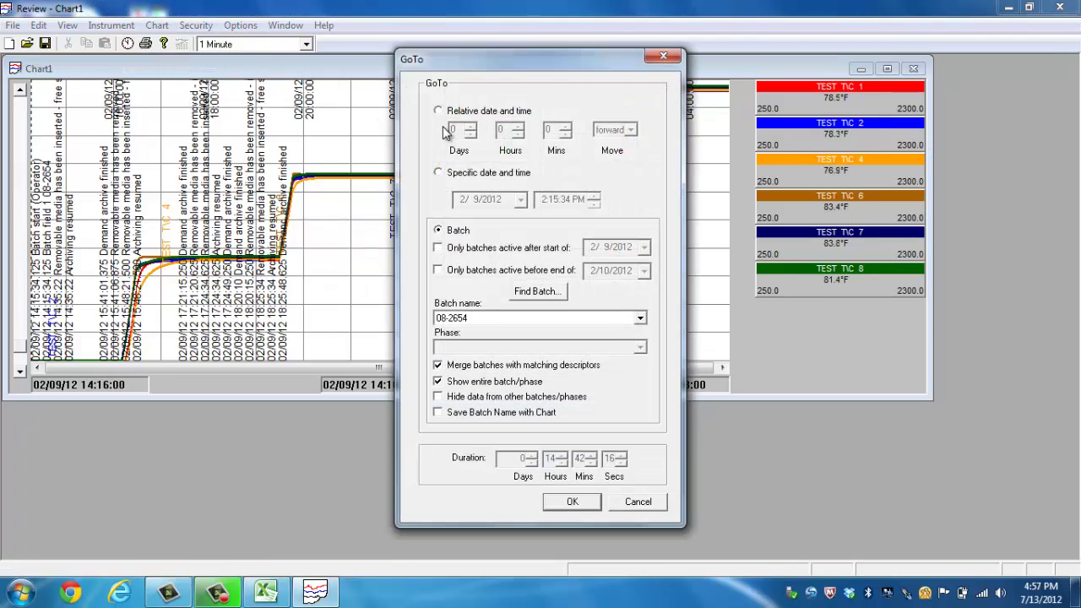
click(439, 173)
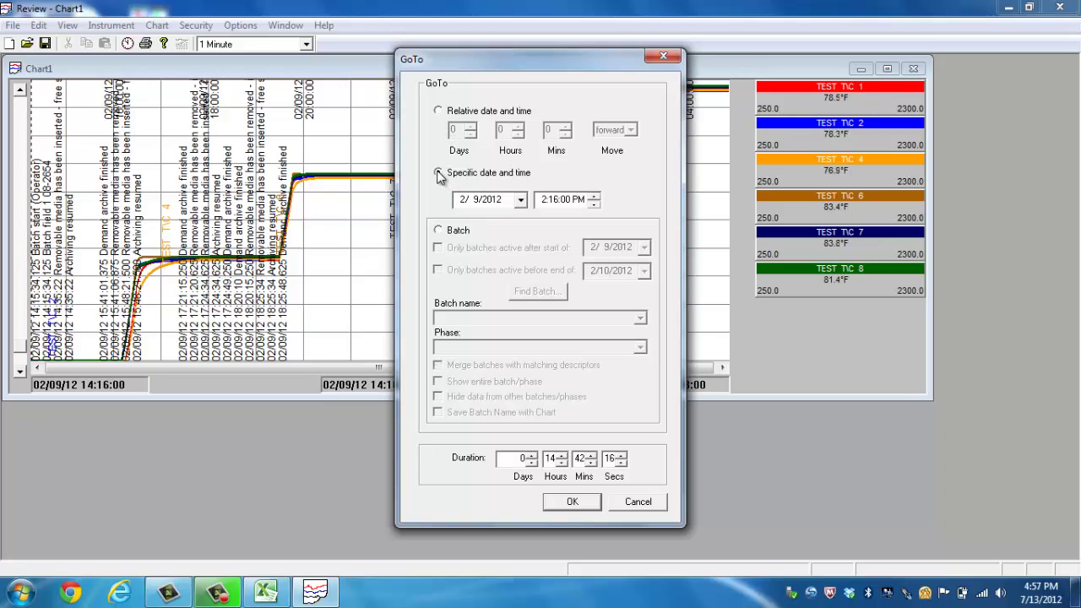
click(549, 203)
text(4:00)
click(550, 458)
text(4)
click(581, 458)
text(00)
click(609, 459)
text(00)
click(575, 501)
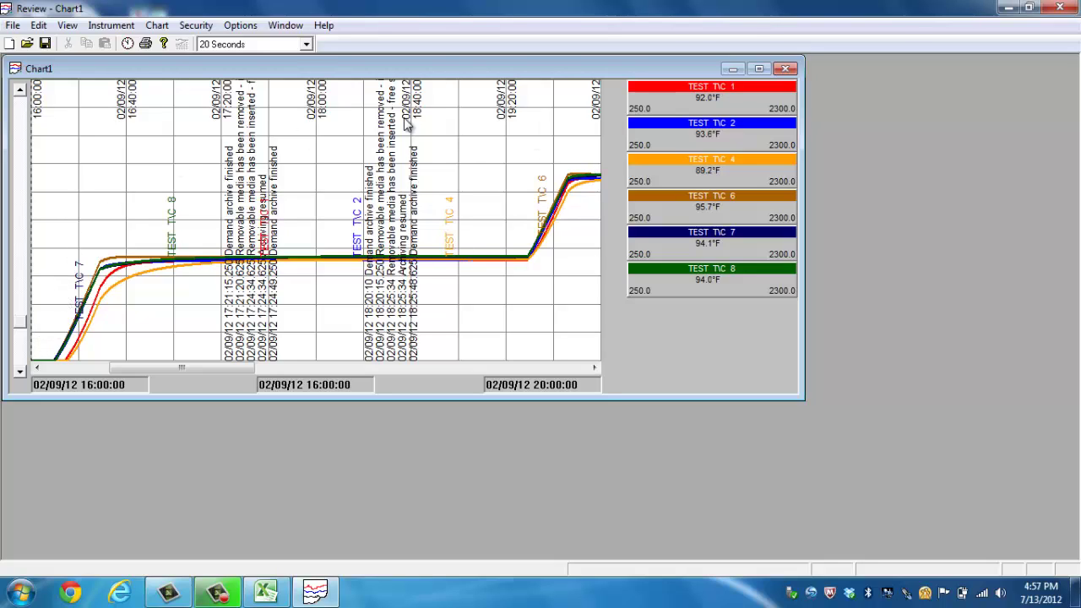
- Look over the available chart intervals, keeping 20 Seconds, and view the chart maximized before restoring its window size
click(286, 46)
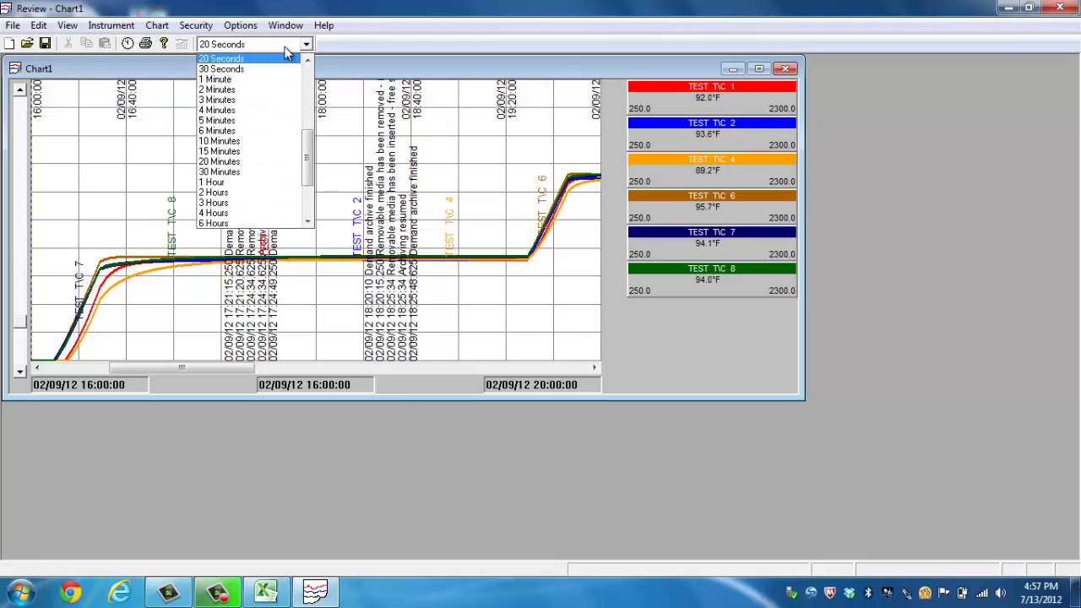
click(287, 49)
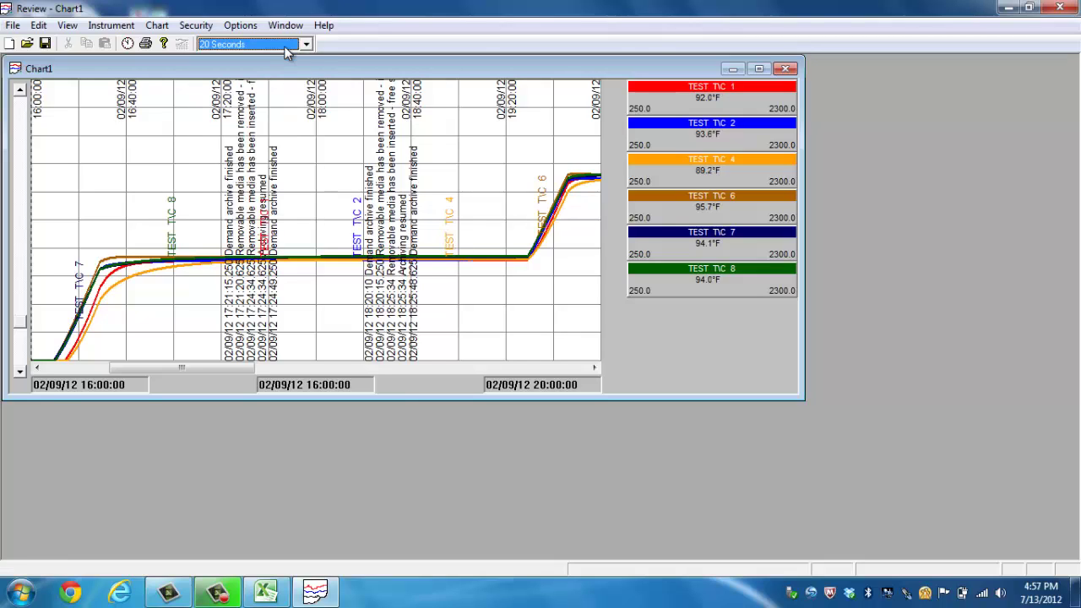
click(759, 68)
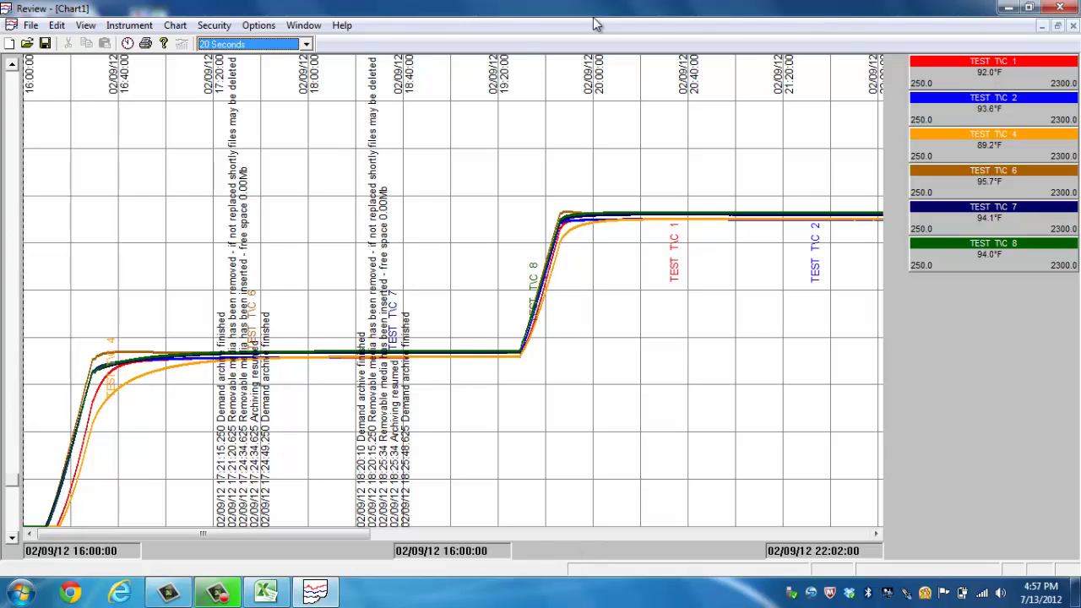
click(1058, 26)
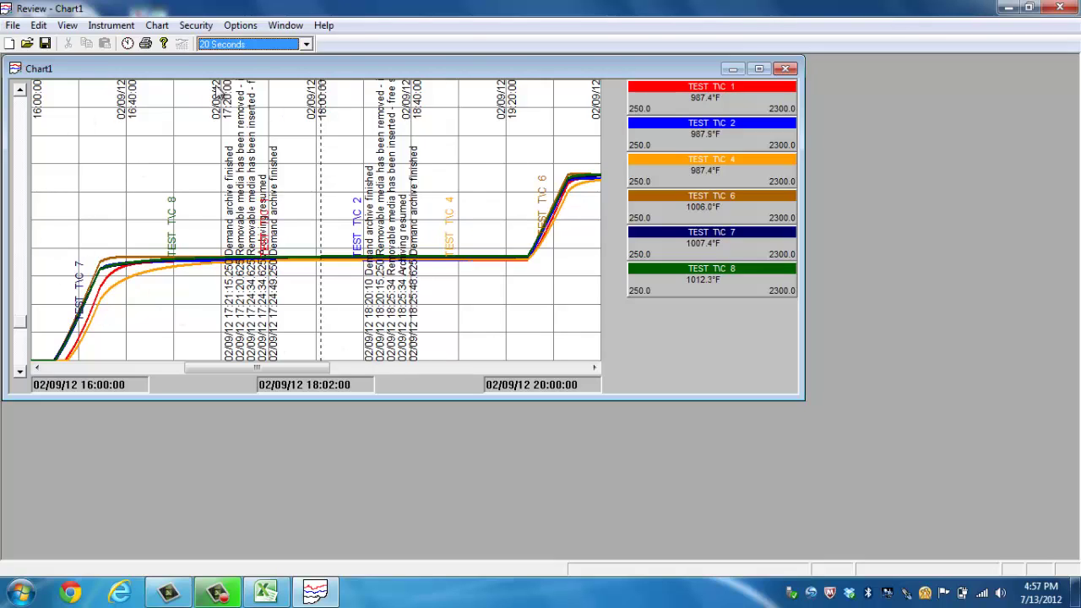
- Enable the header caption in the chart's print layout and set its text to "Test Caption"
click(13, 26)
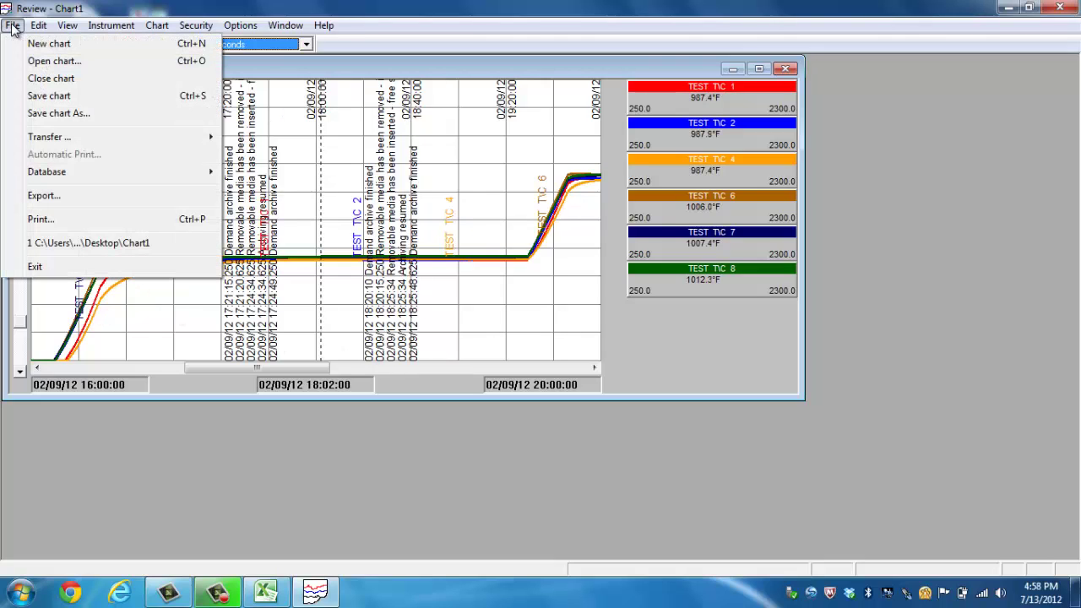
click(361, 47)
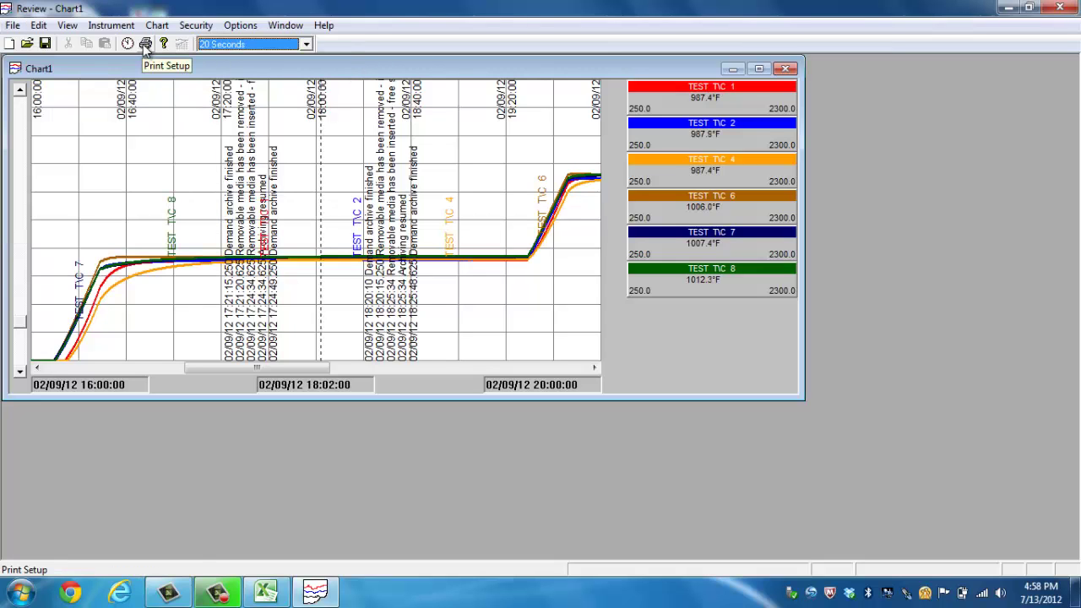
click(145, 44)
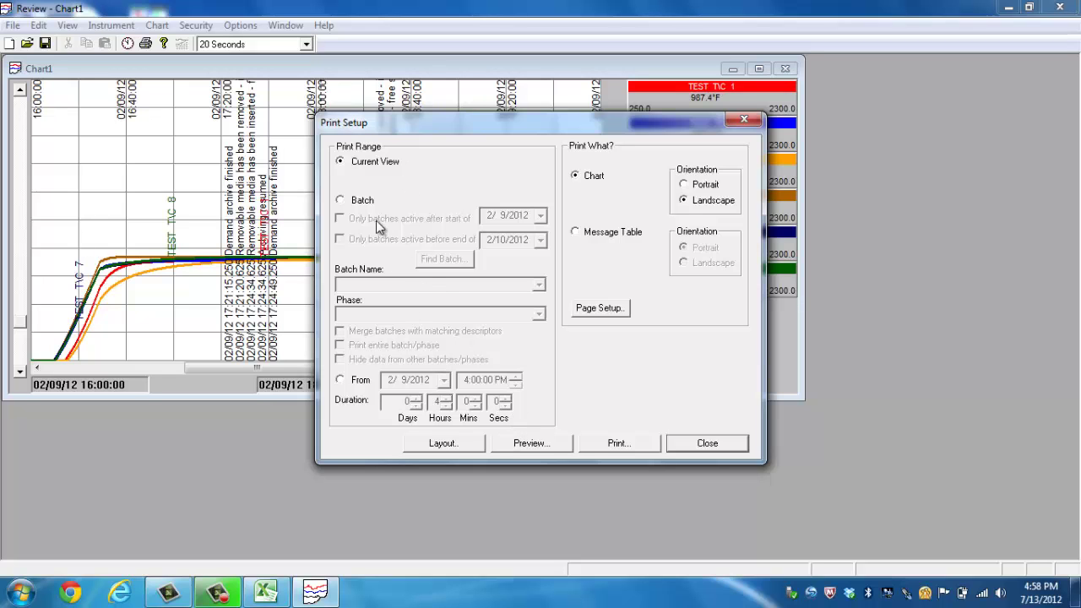
drag(439, 123, 434, 163)
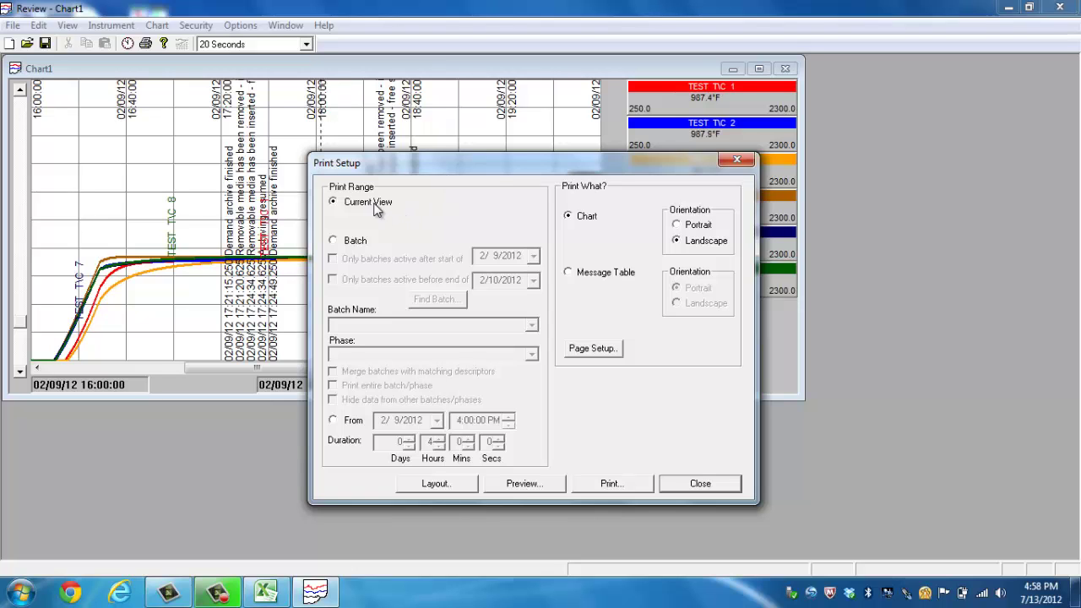
click(437, 487)
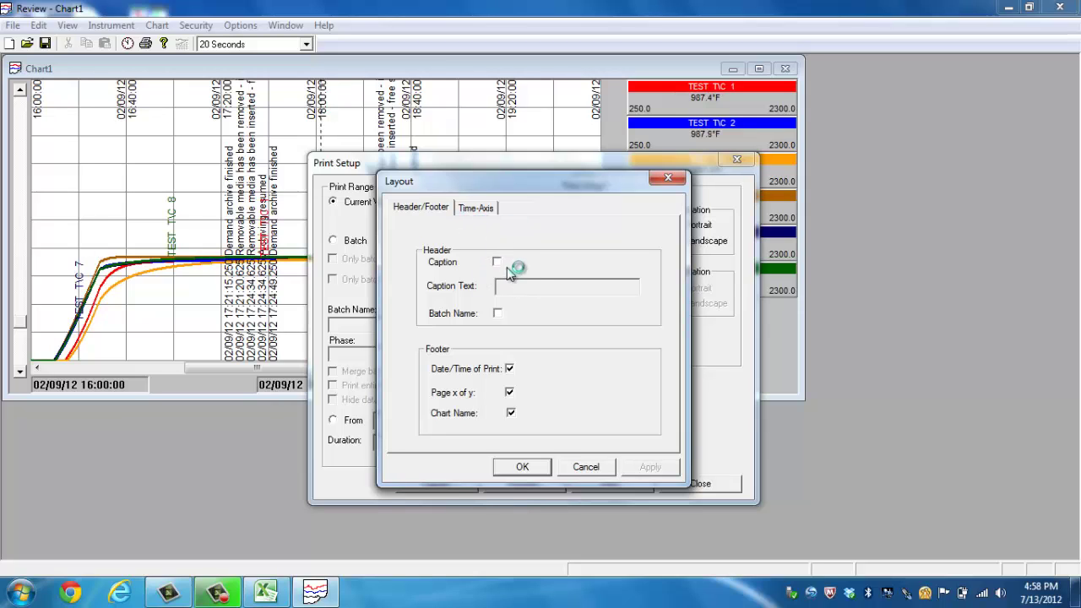
click(498, 262)
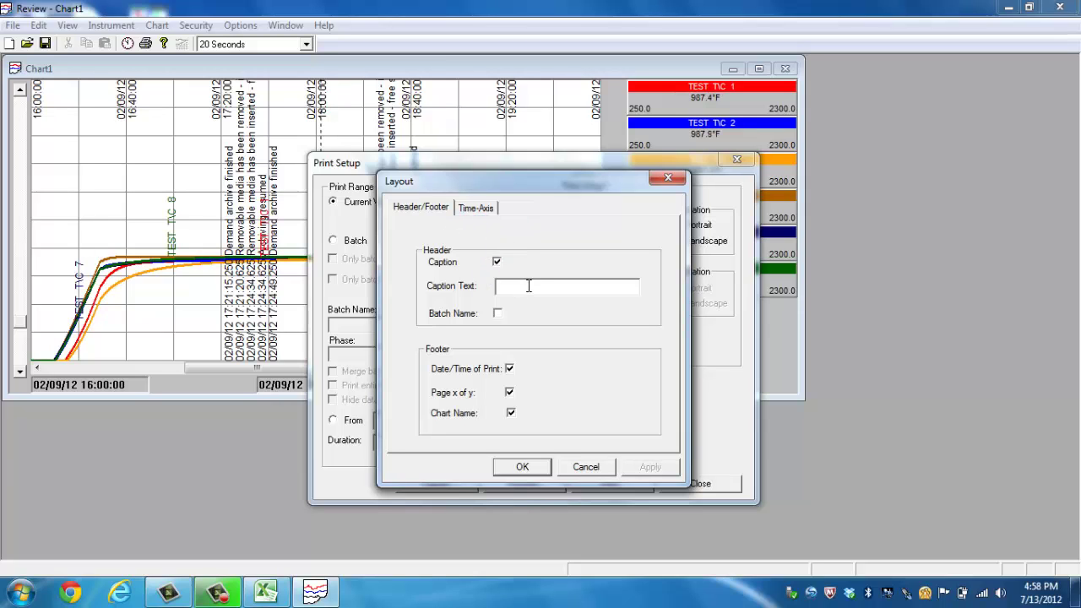
click(529, 286)
text(Test Caption)
click(528, 465)
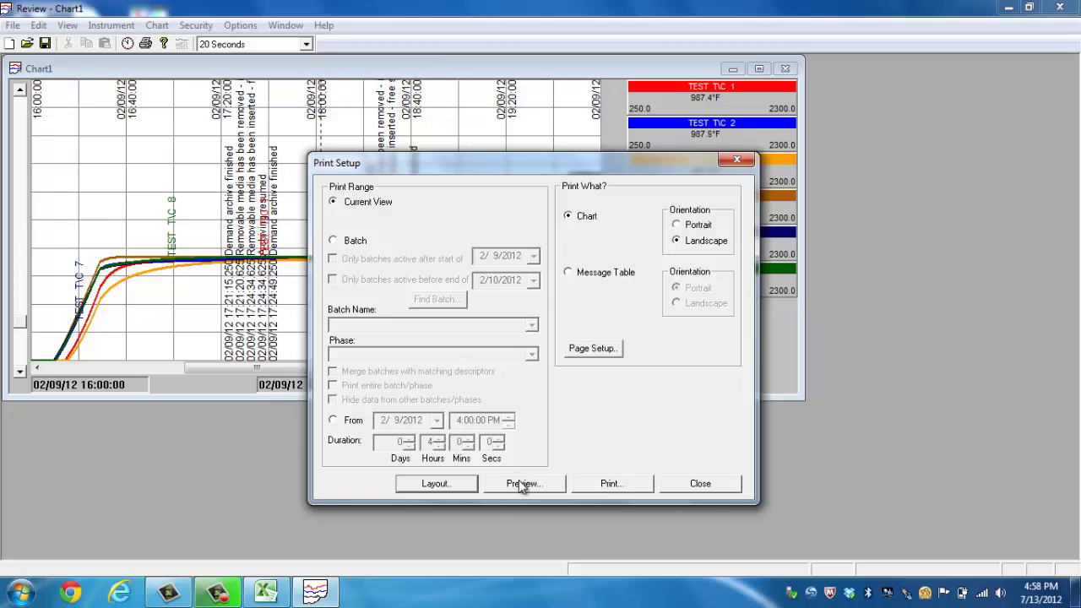
- Preview the printout of the current chart view with the chart window maximized, and close the preview
click(522, 484)
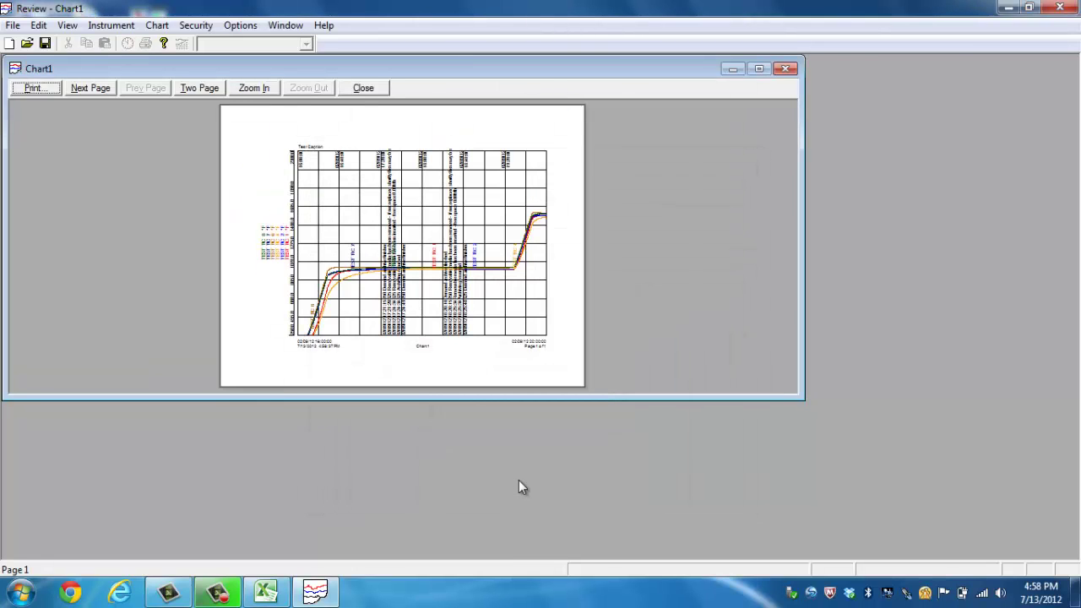
click(762, 72)
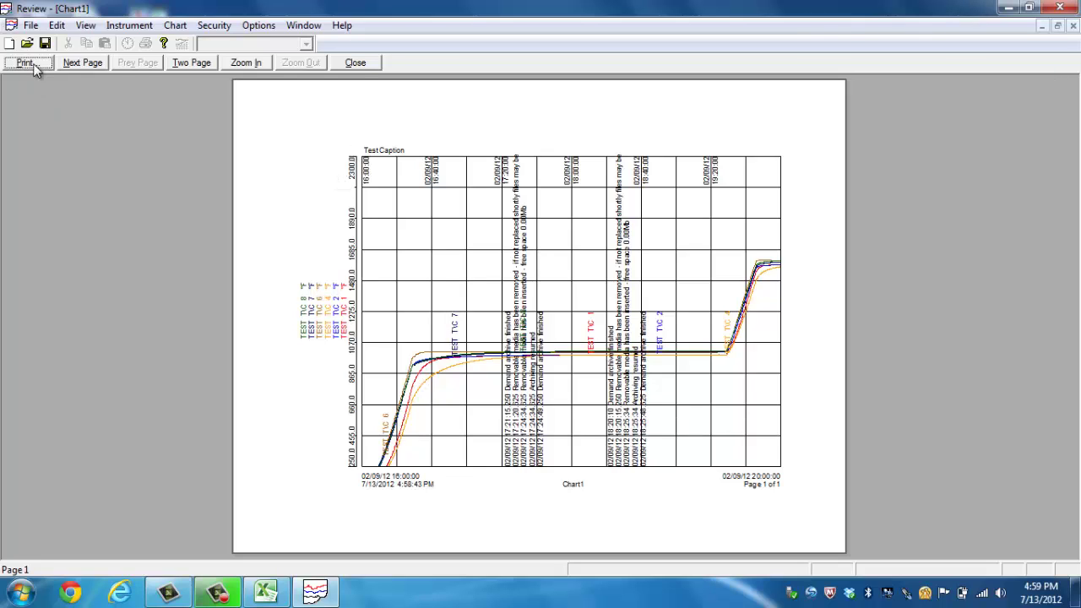
click(355, 64)
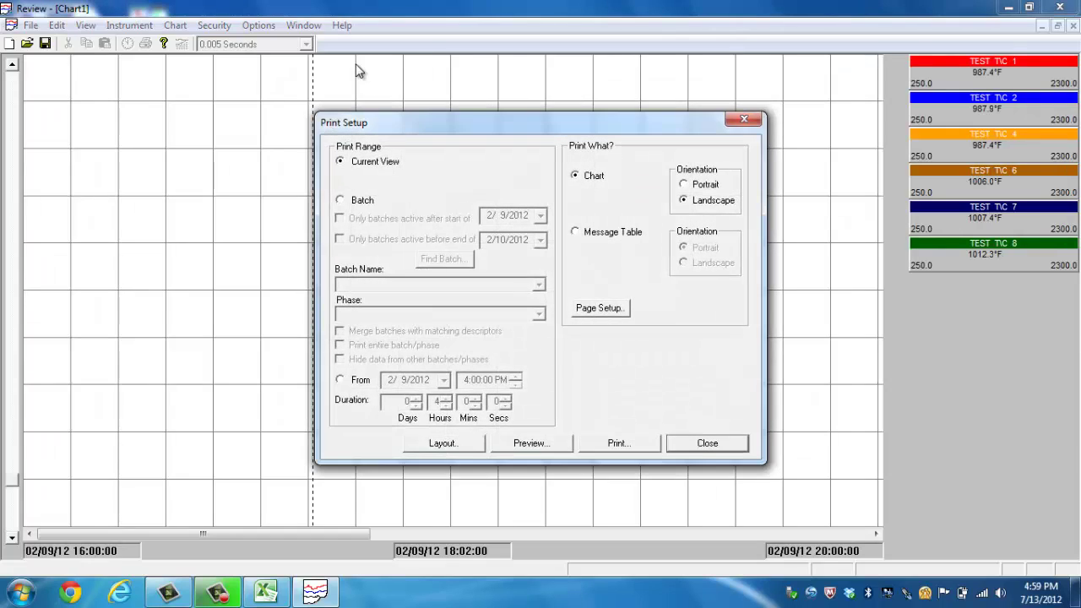
- Look over the Batch and From date print ranges in the print setup, and close it without printing
click(348, 201)
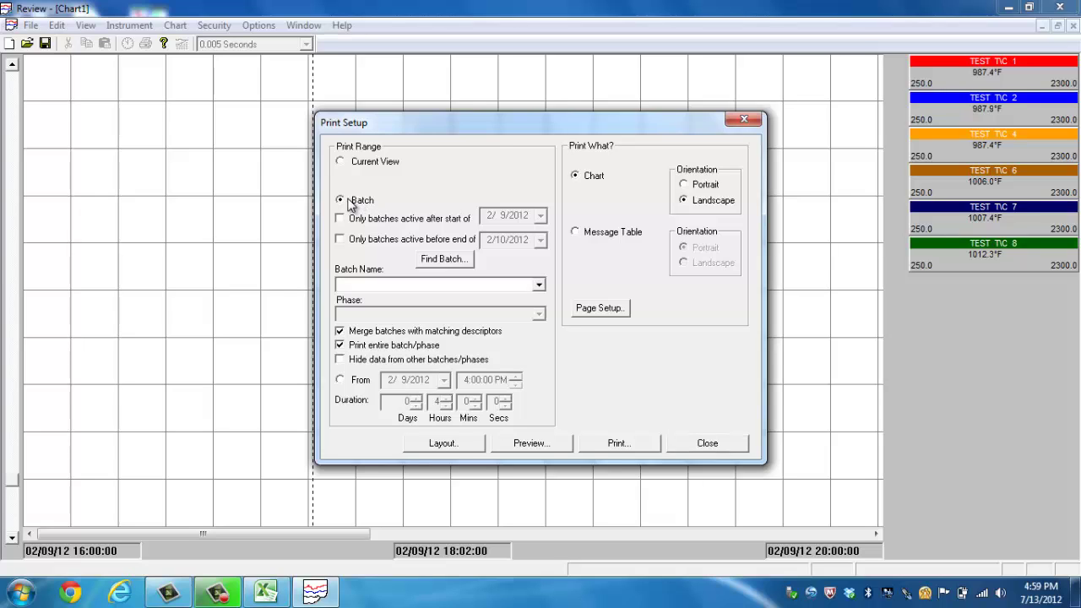
click(340, 380)
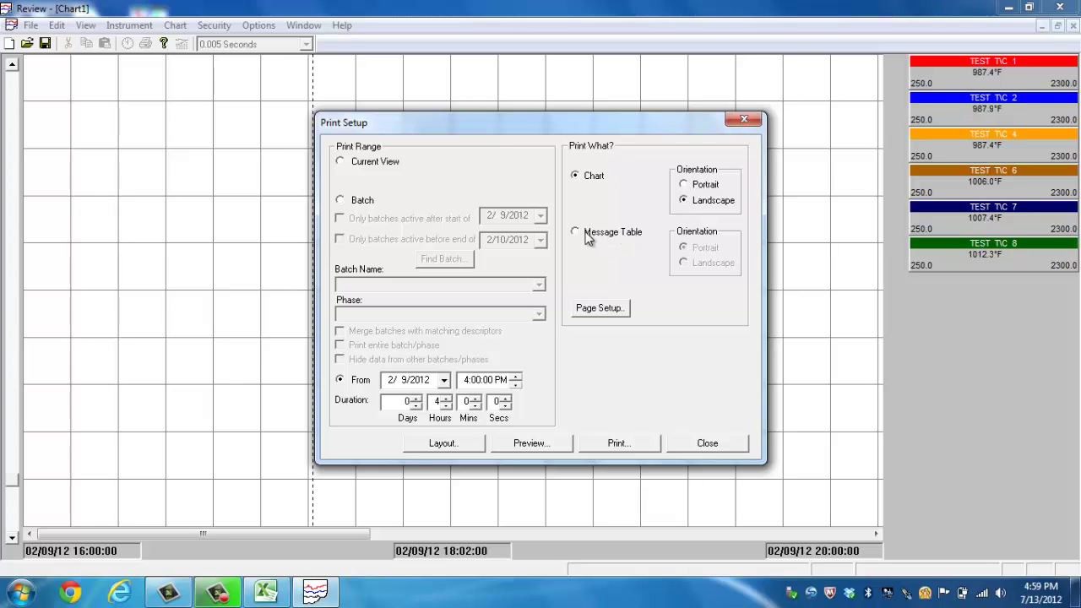
click(697, 444)
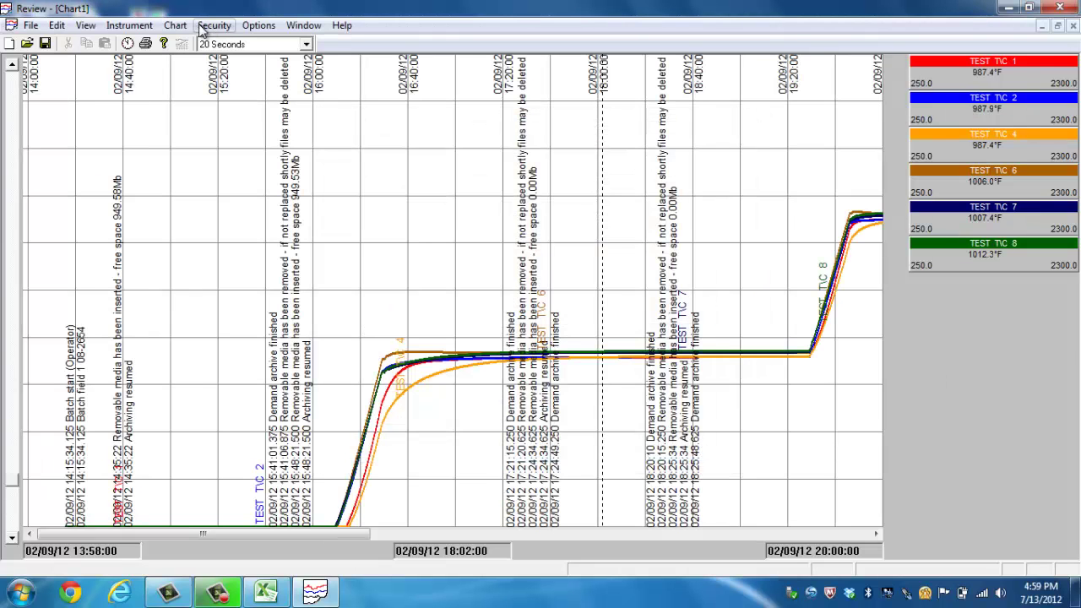
- Try a Note annotation on the chart saying that a named person verified it, and discard it
click(178, 25)
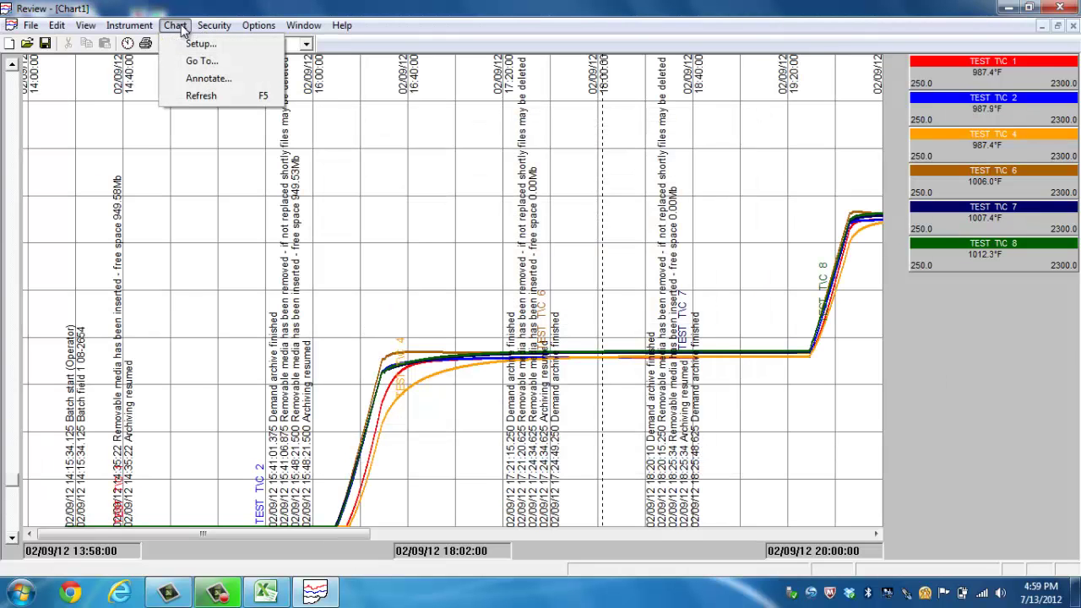
click(203, 78)
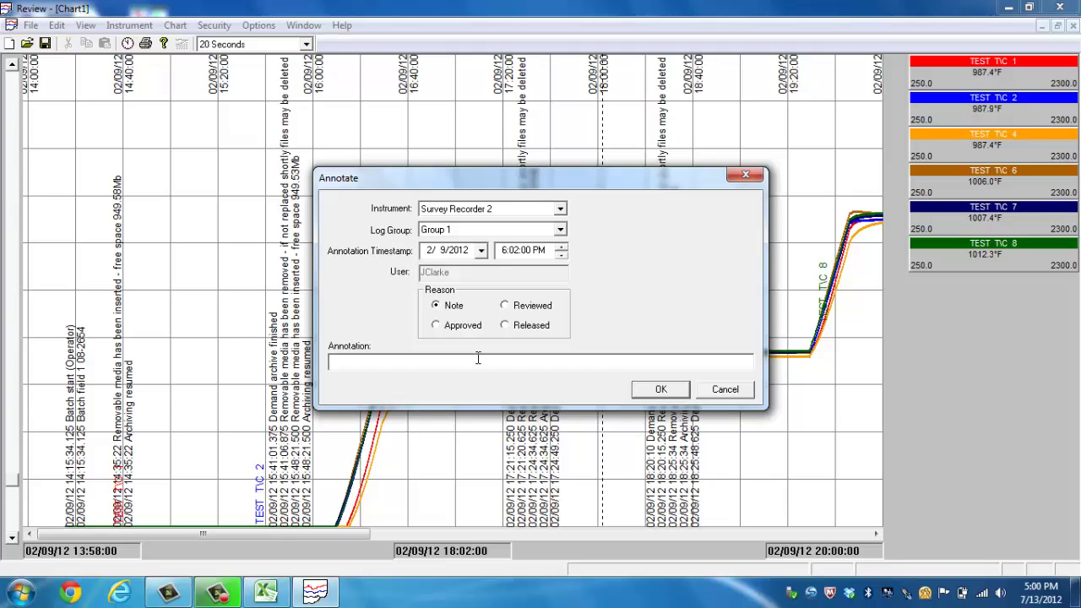
mouse_move(574, 172)
mouse_down()
mouse_move(325, 369)
mouse_move(548, 161)
mouse_up()
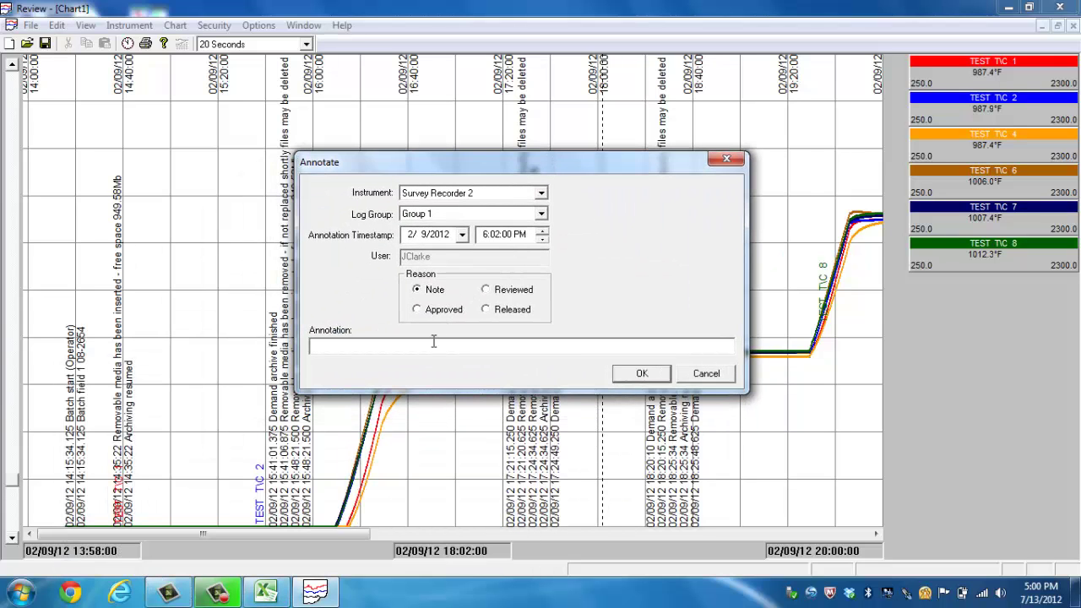
text(Verified by Joe)
click(710, 374)
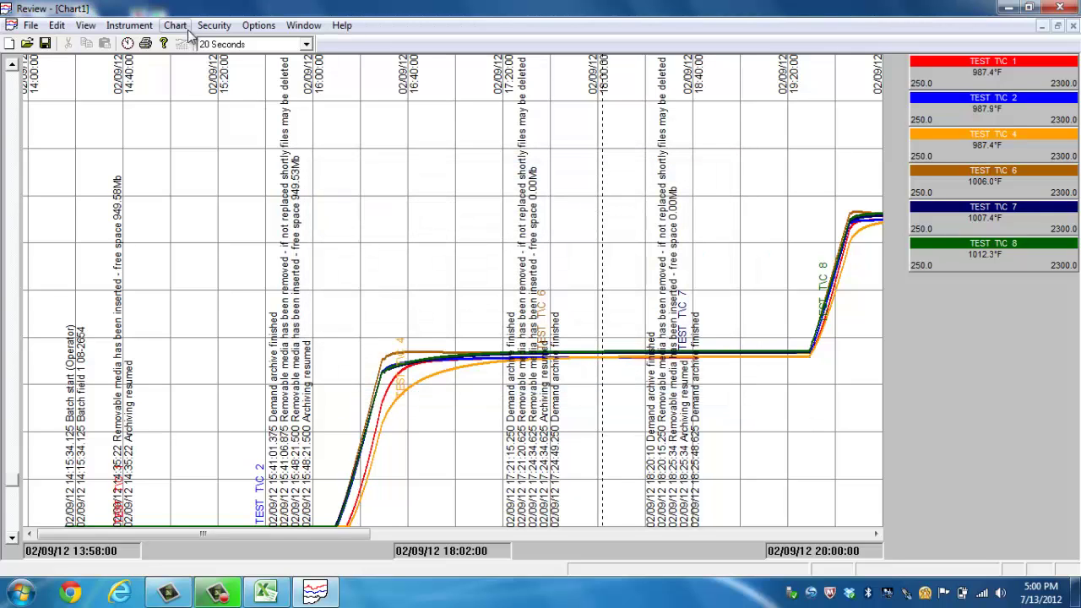
click(184, 27)
mouse_move(206, 28)
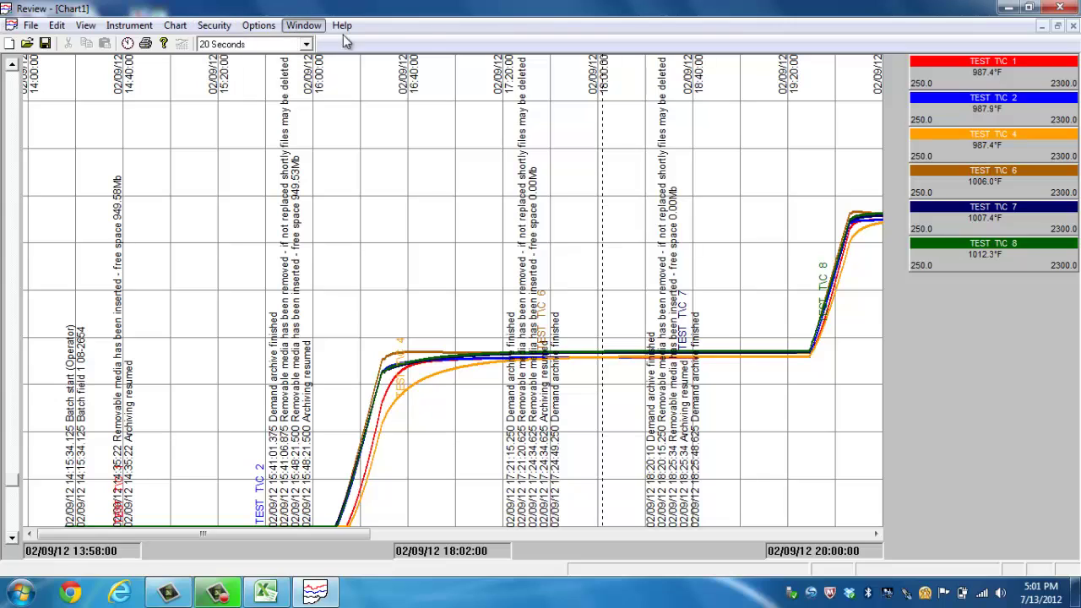
click(455, 26)
- Look over the available font options and the master archive folder setup, leaving the folder as it is
click(262, 27)
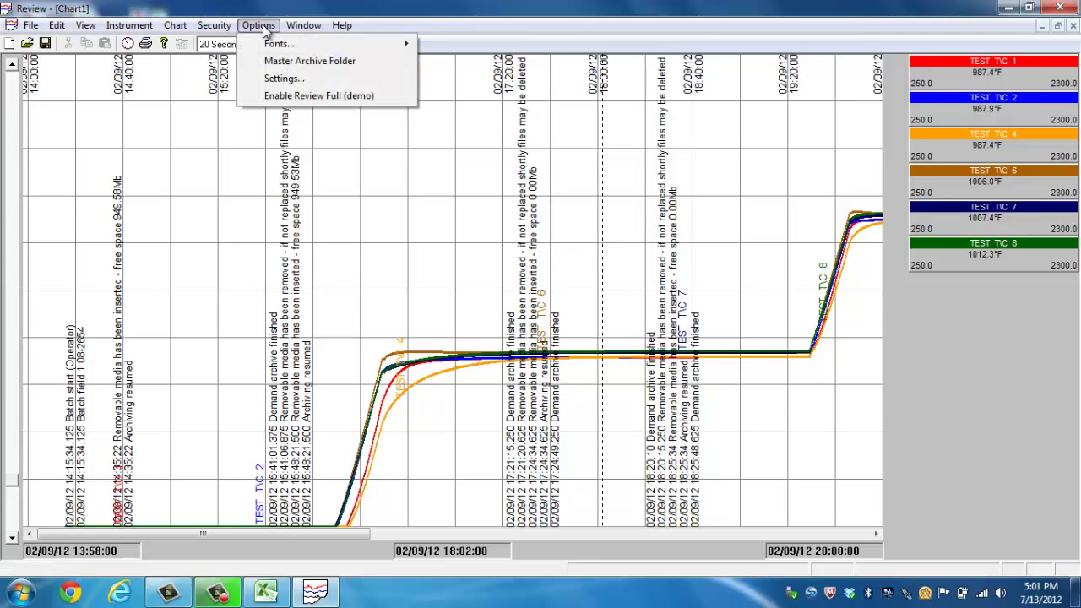
mouse_move(273, 45)
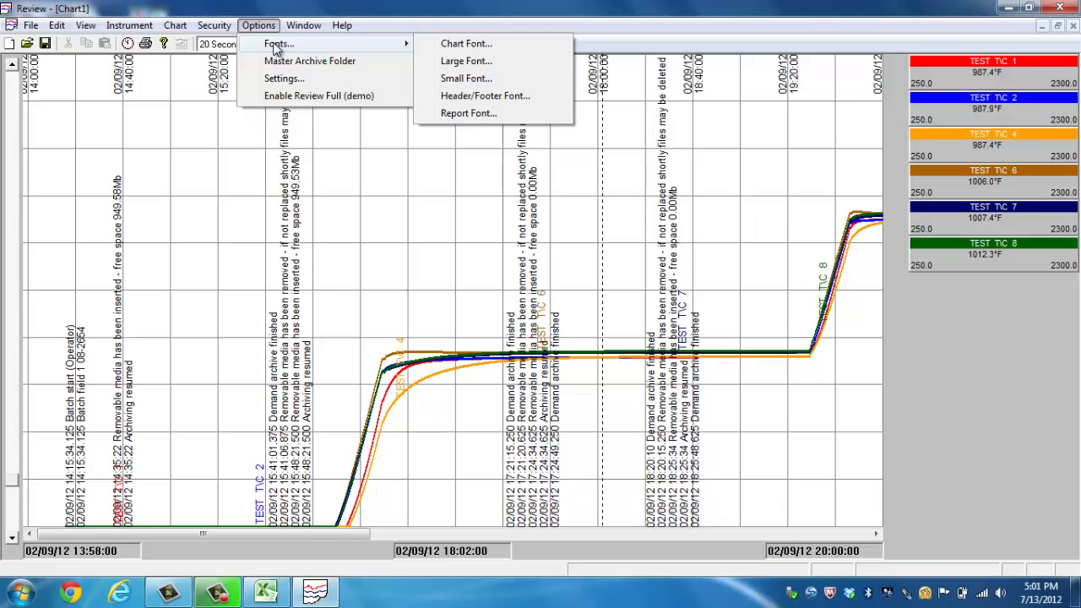
click(306, 63)
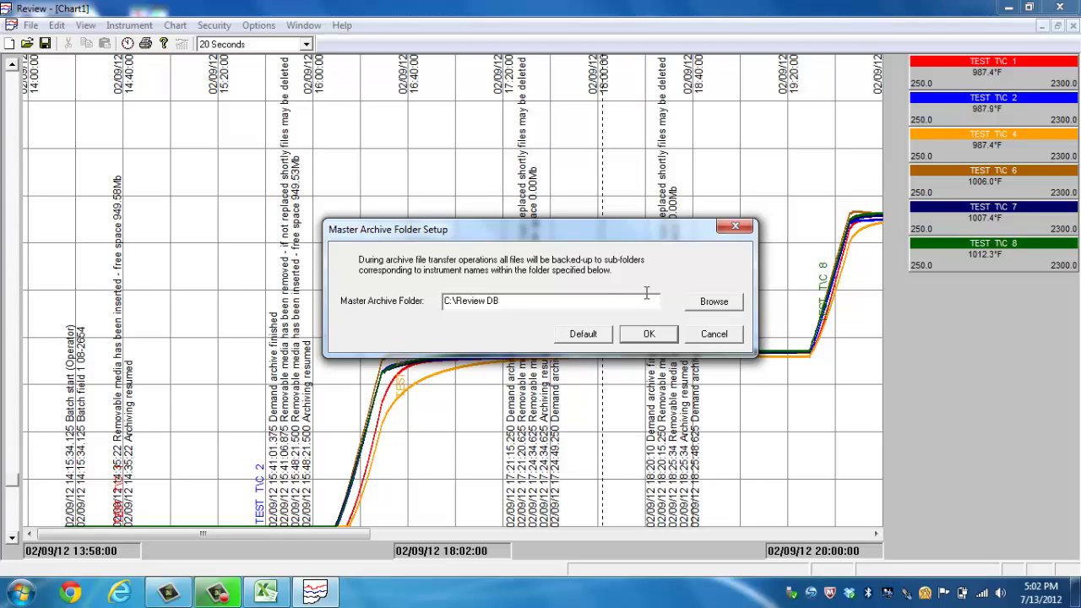
click(715, 339)
- Examine the default settings for new charts, including trace mode, sample interval, export setup and CSV format, without changing them
click(259, 27)
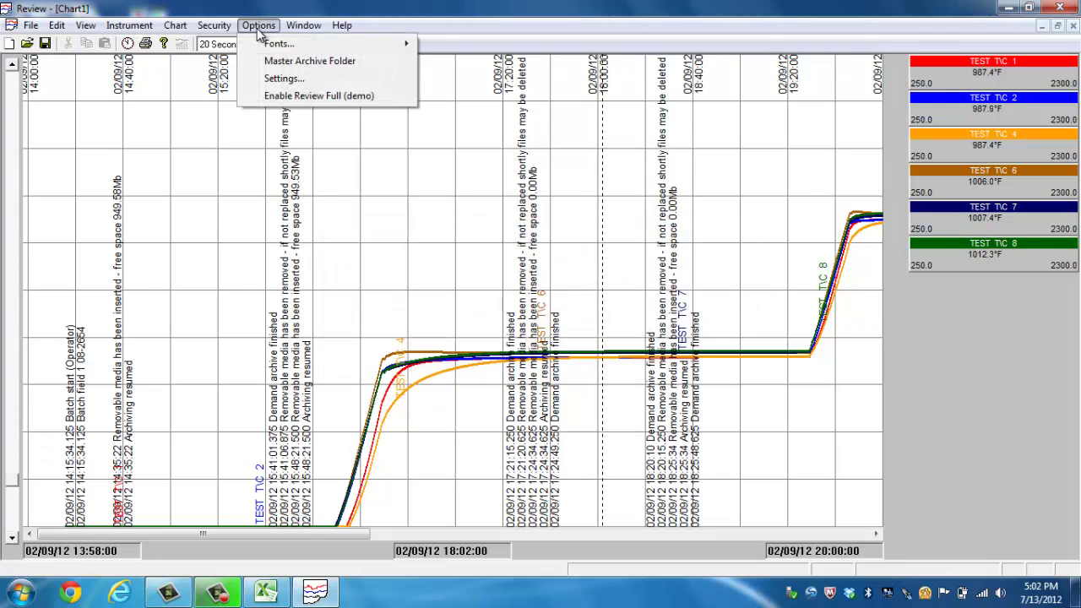
click(282, 79)
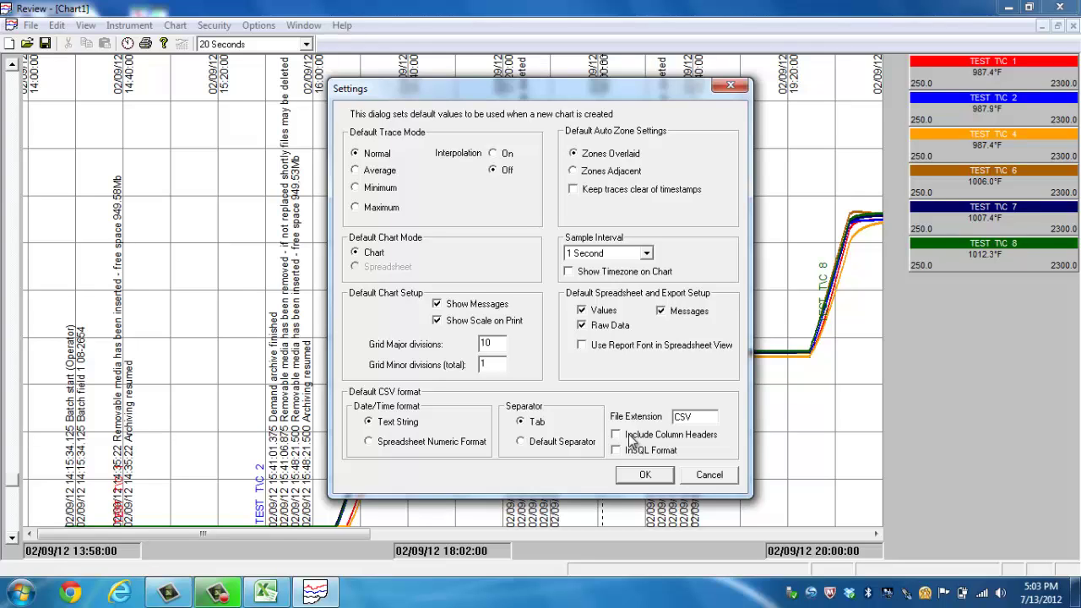
click(711, 477)
click(259, 26)
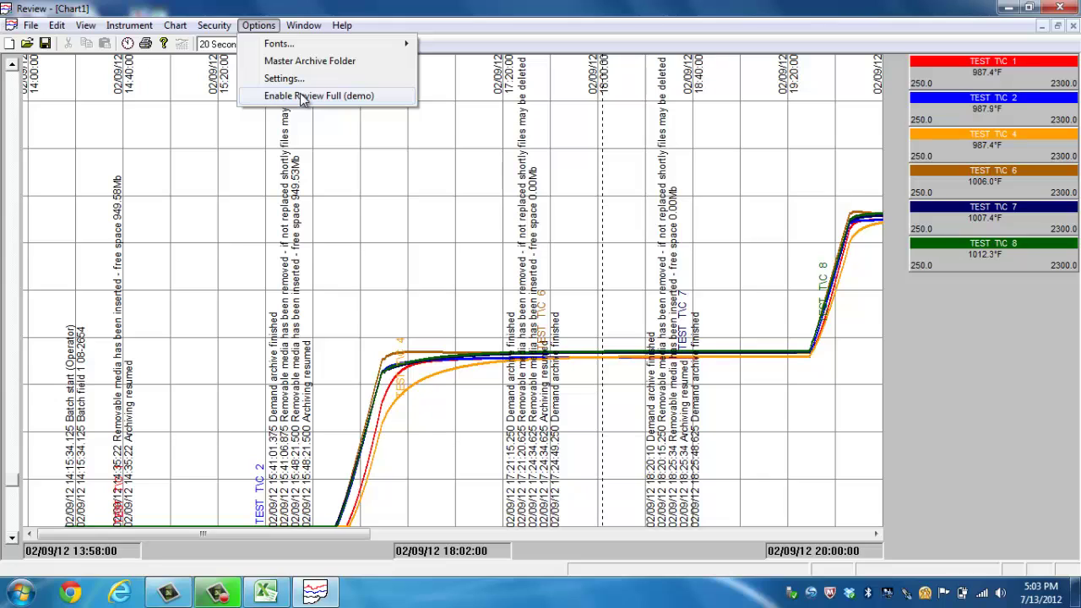
click(304, 25)
click(312, 26)
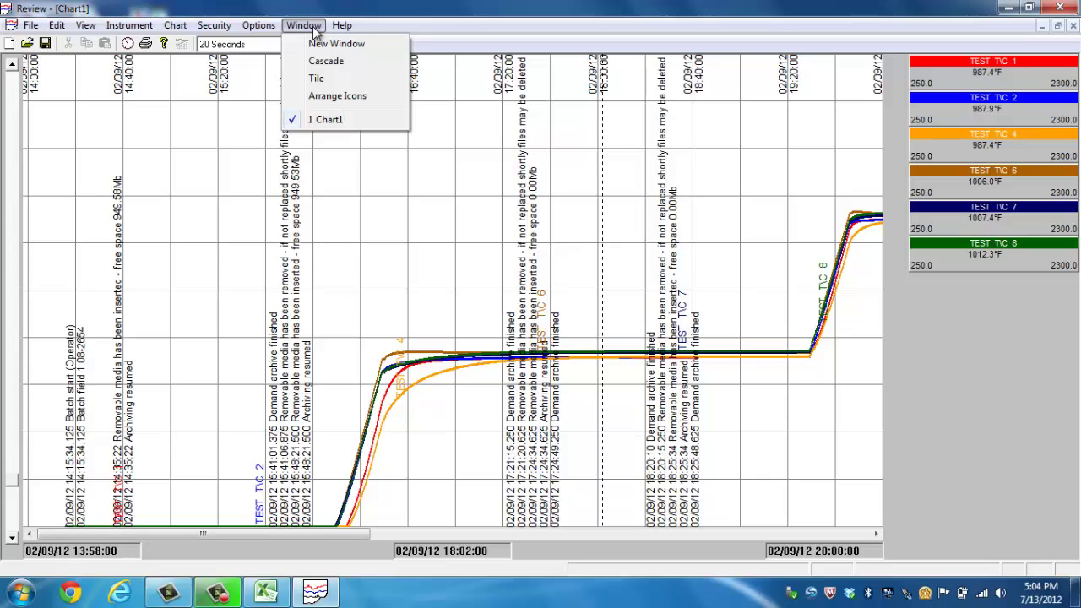
- Browse the help topics, view the Database Selection page of the Introduction, and close the help
mouse_move(342, 28)
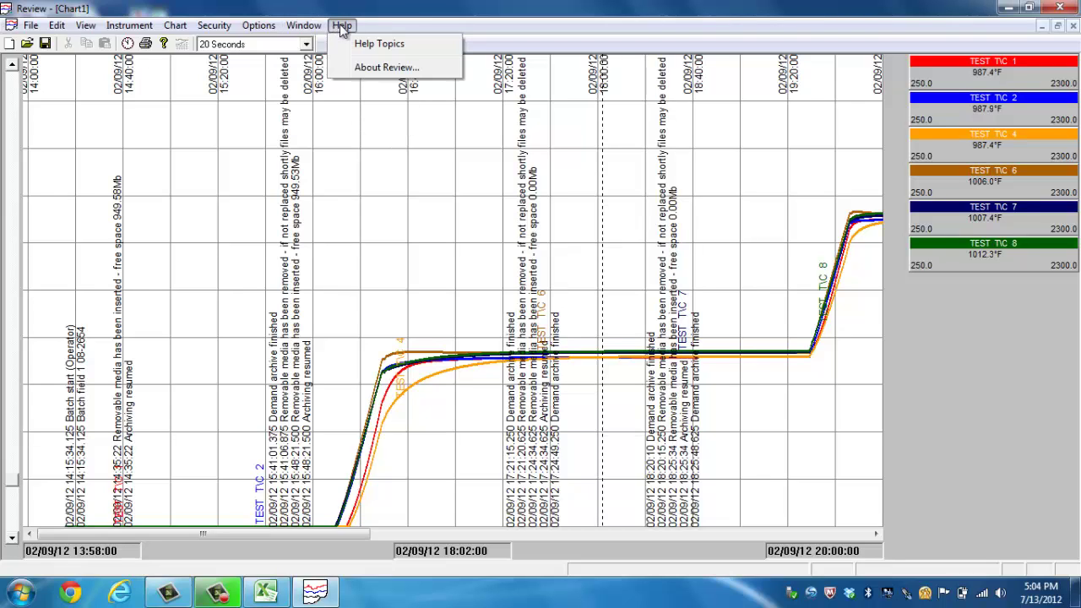
click(387, 42)
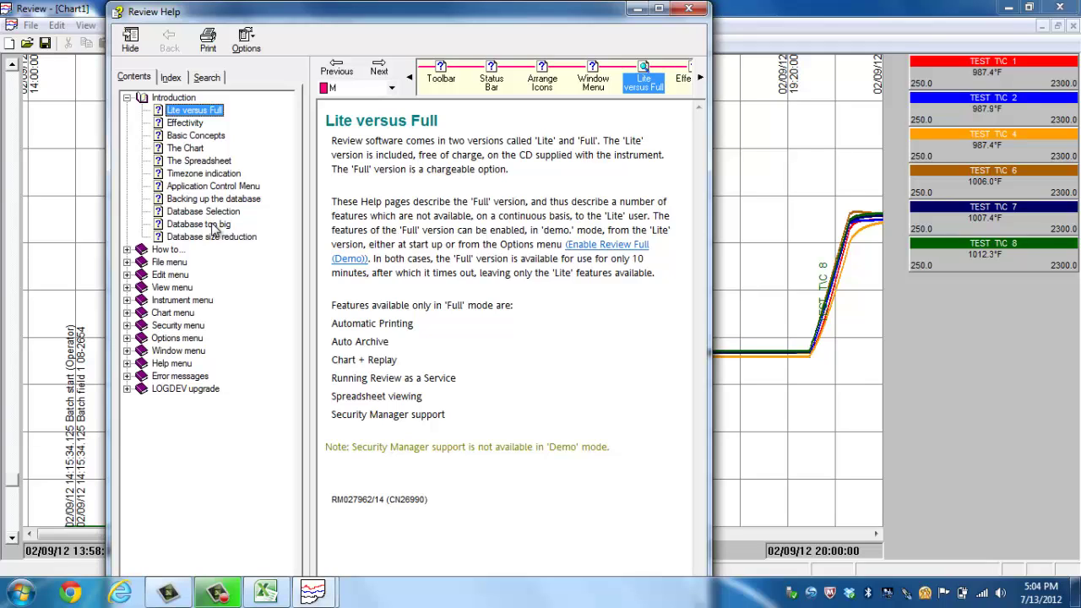
click(206, 78)
click(139, 78)
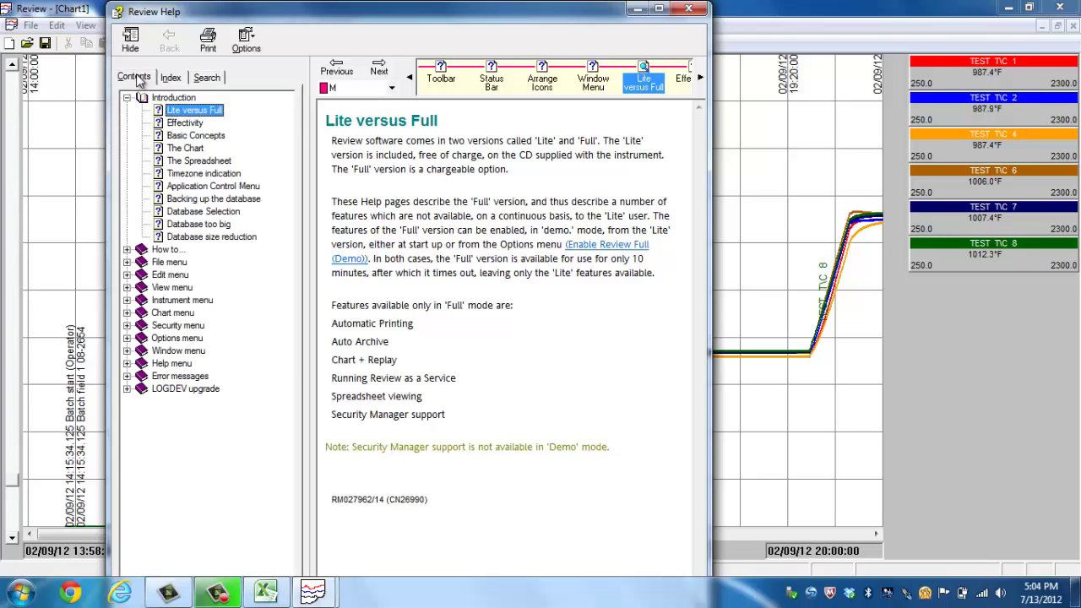
click(195, 216)
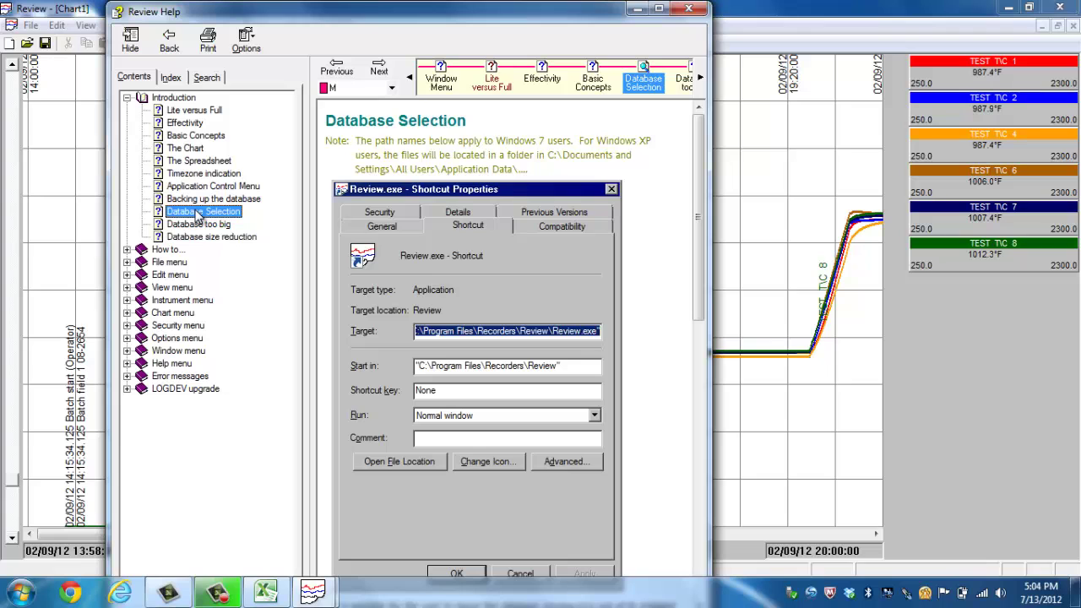
click(689, 8)
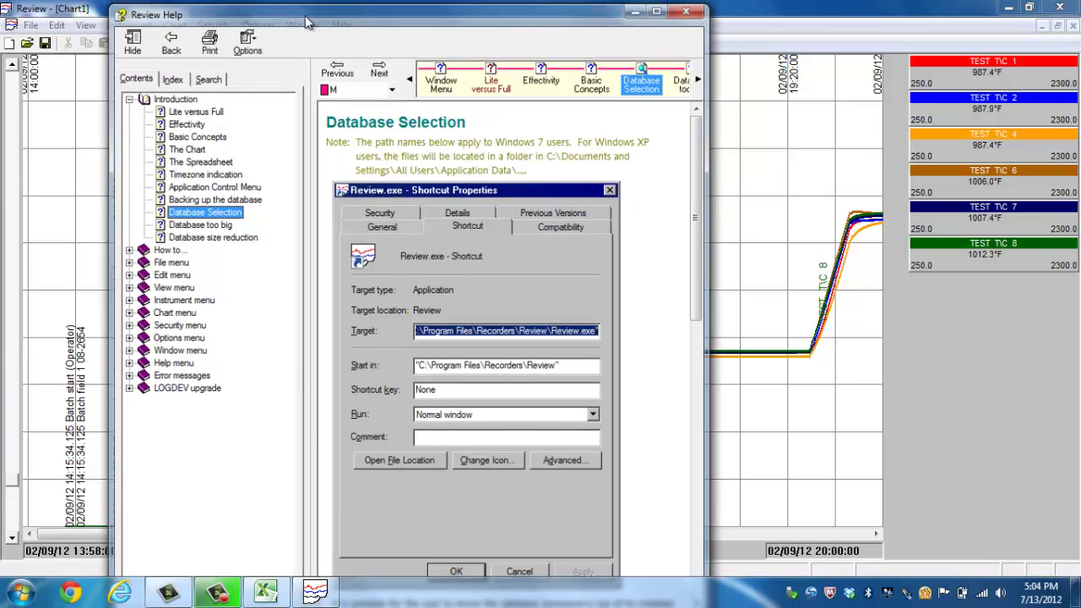
- View the version information of the Review software and close it
click(342, 24)
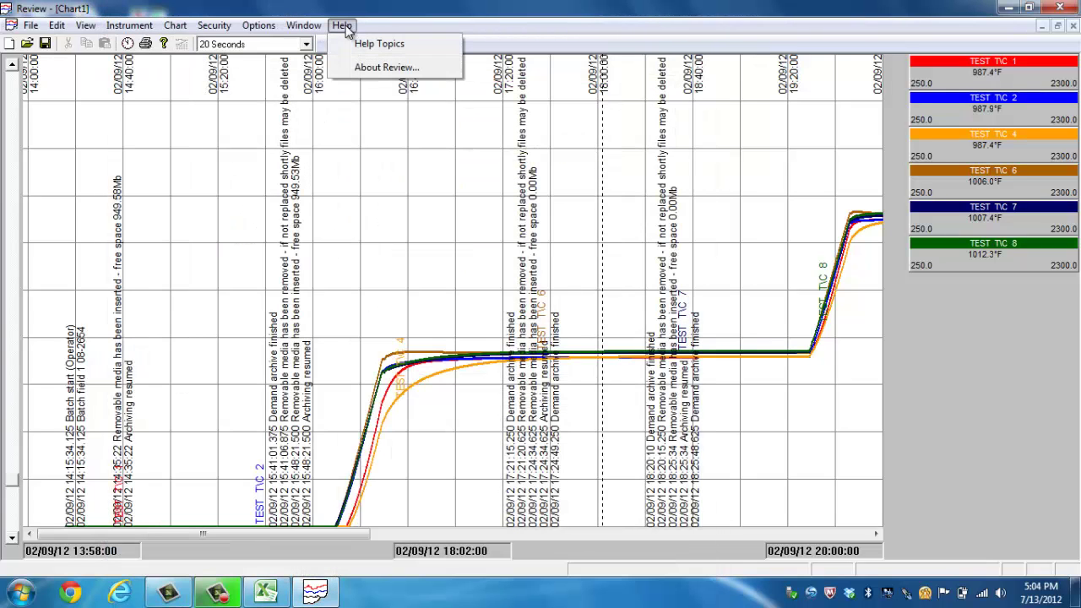
click(380, 67)
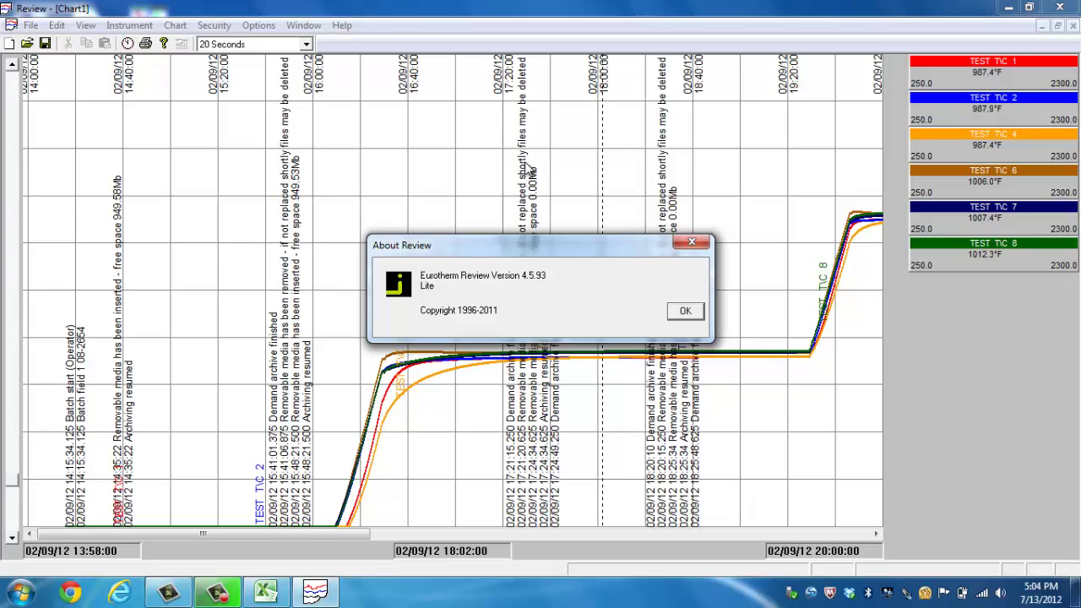
click(685, 312)
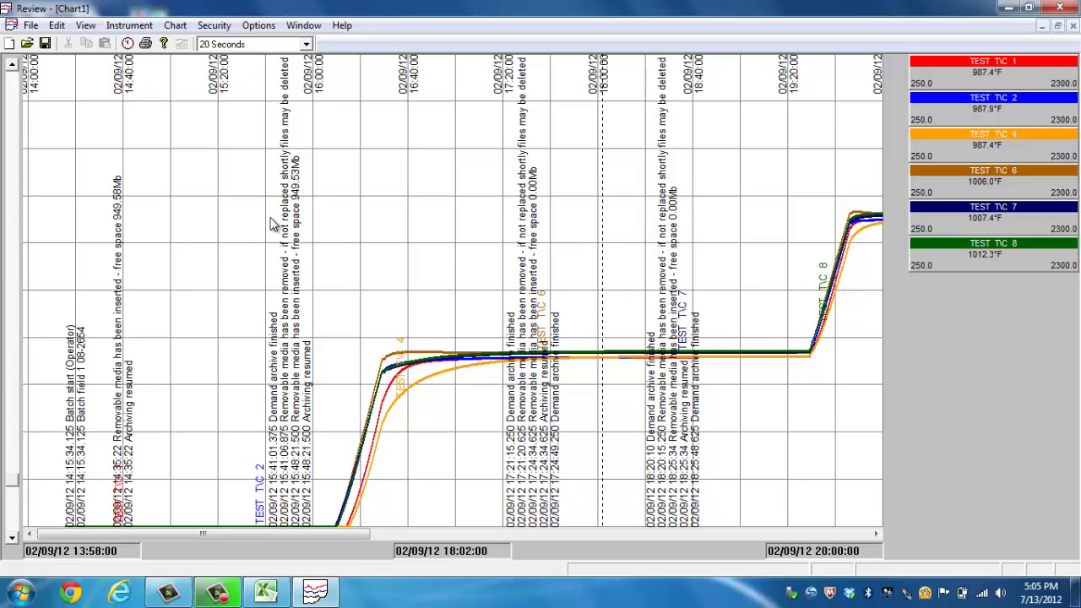
- Set the chart's export range to Current View and look over the export table layout options
click(30, 25)
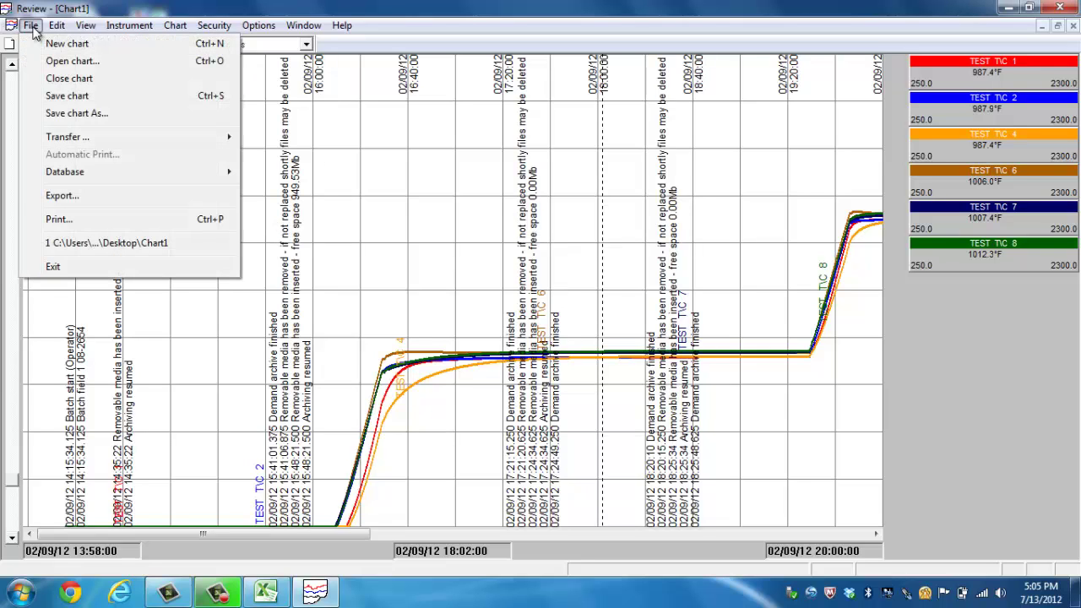
click(84, 200)
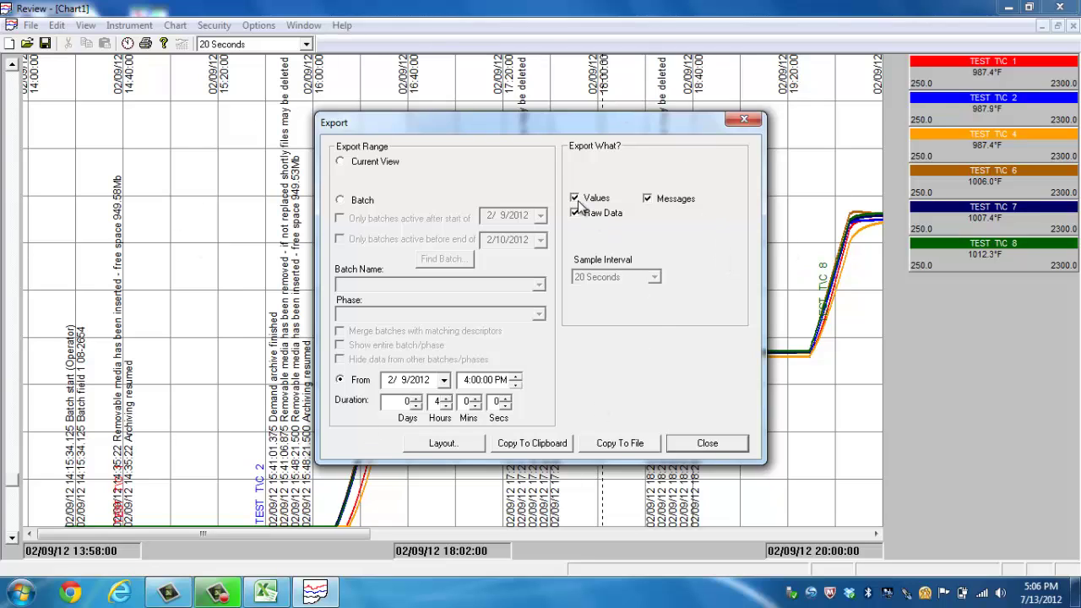
click(342, 165)
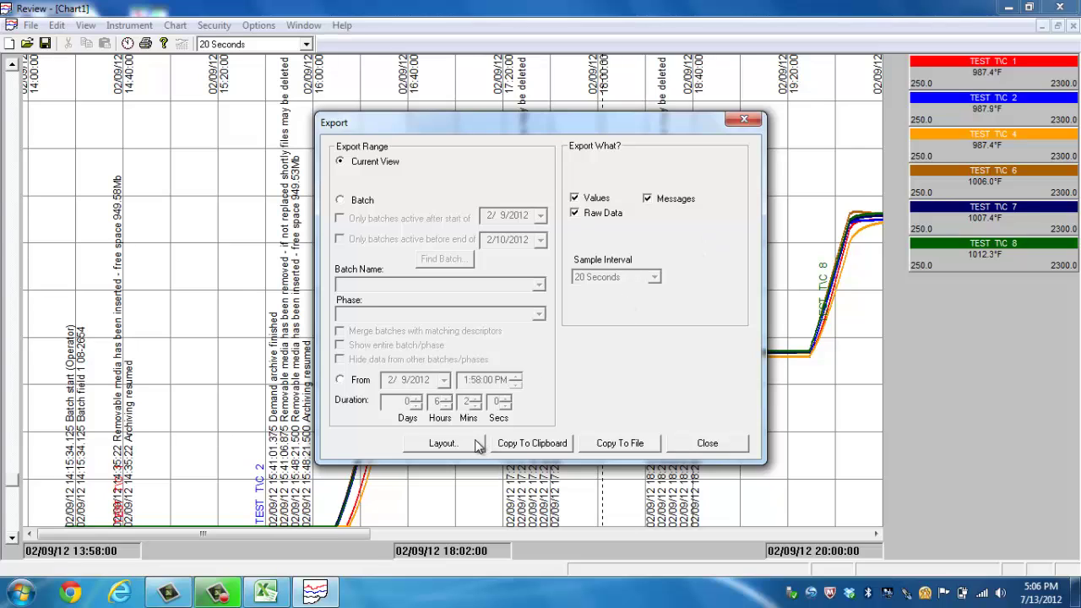
click(448, 444)
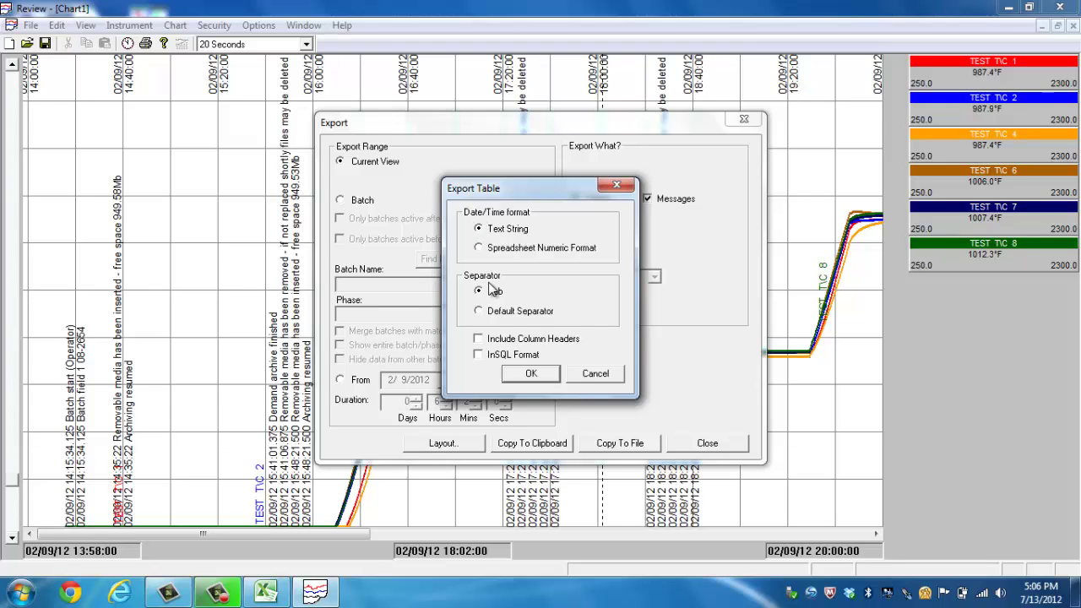
click(601, 374)
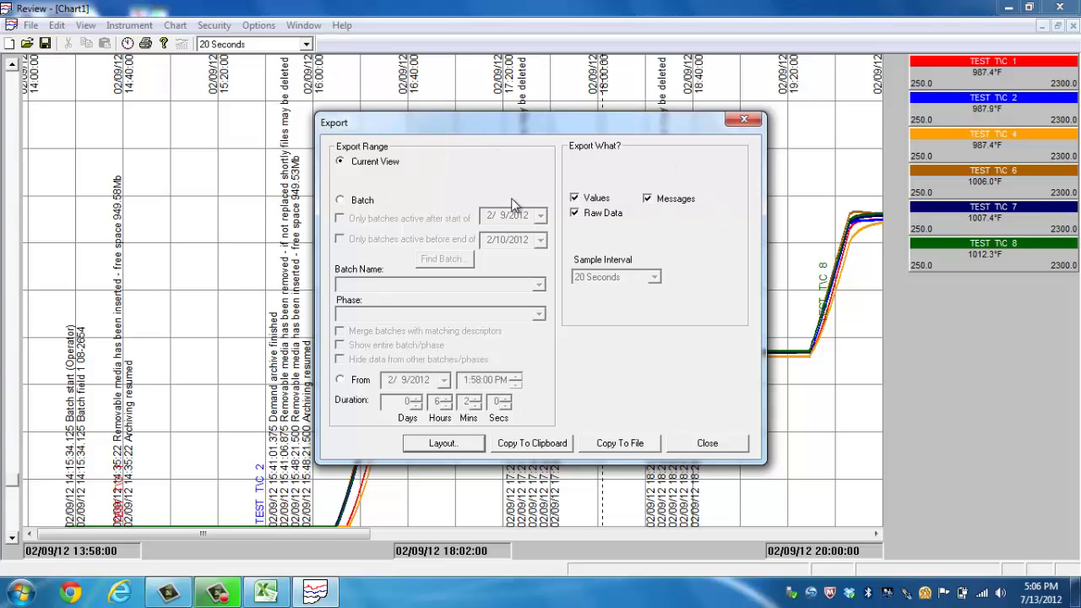
- Export the current chart view to a file named example on the Desktop
click(614, 445)
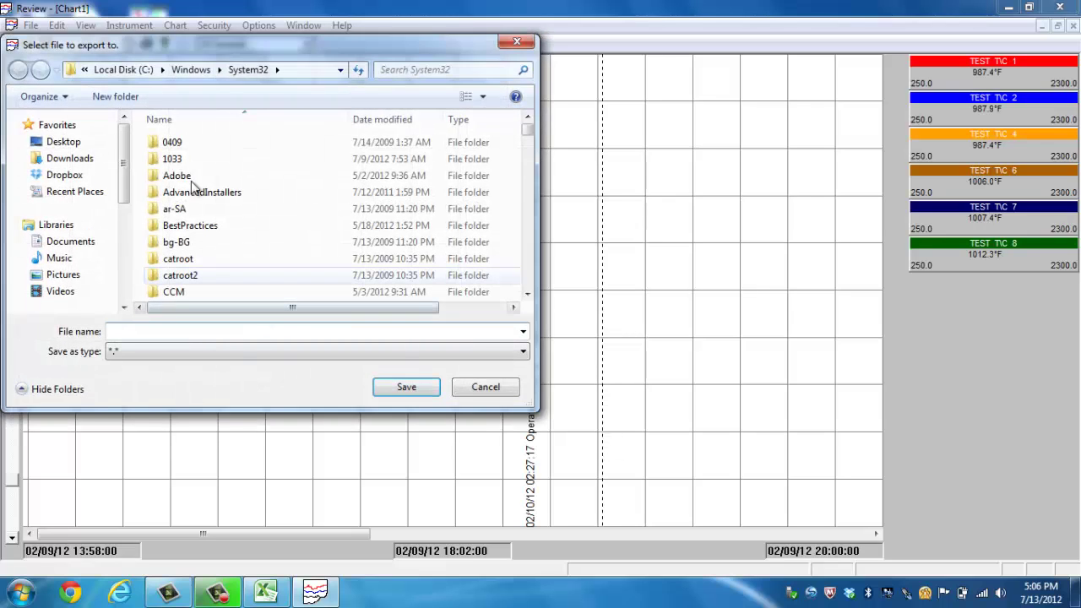
click(53, 141)
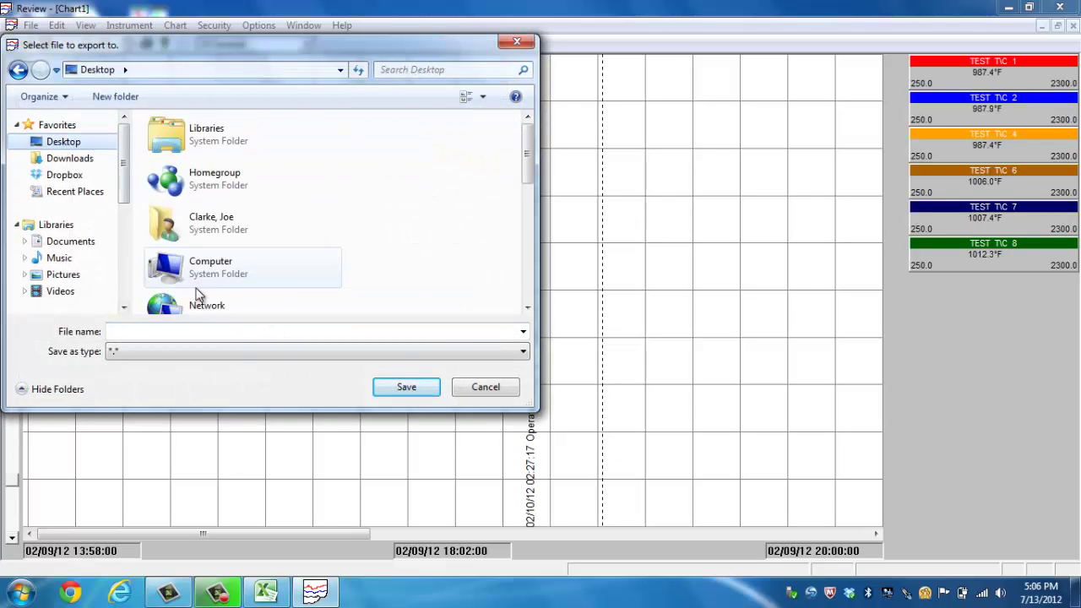
click(418, 331)
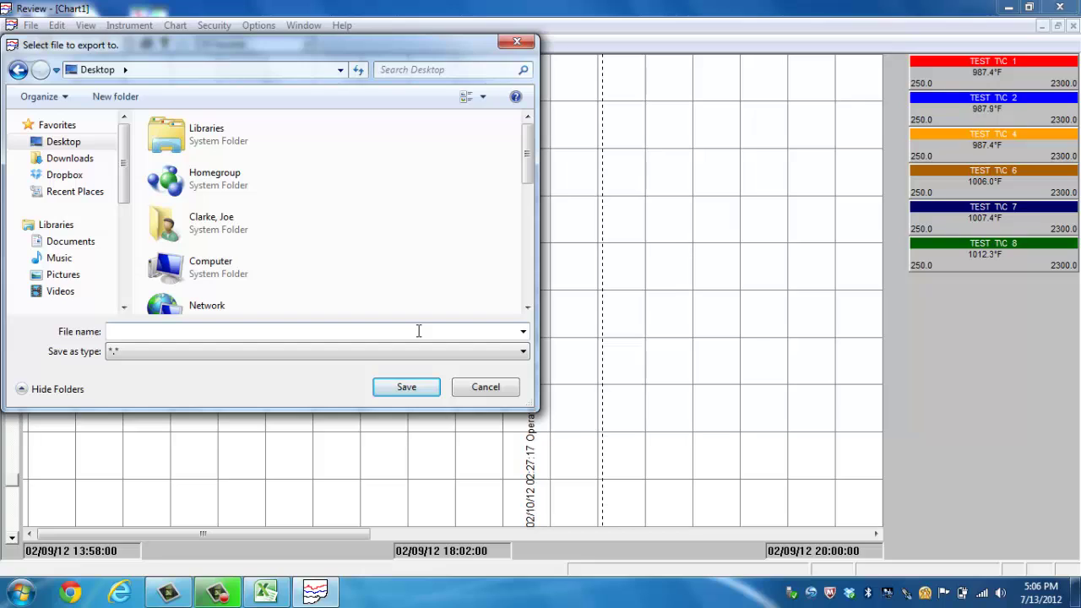
text(example)
click(407, 387)
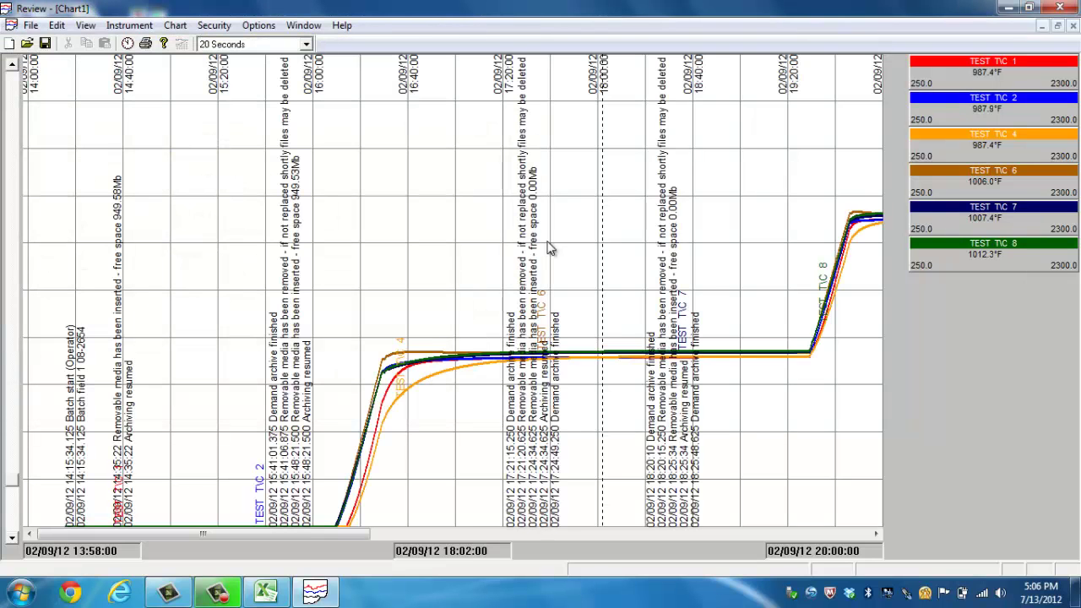
- Switch to Excel and open the exported example file from the Desktop, accepting its differing format
click(1009, 9)
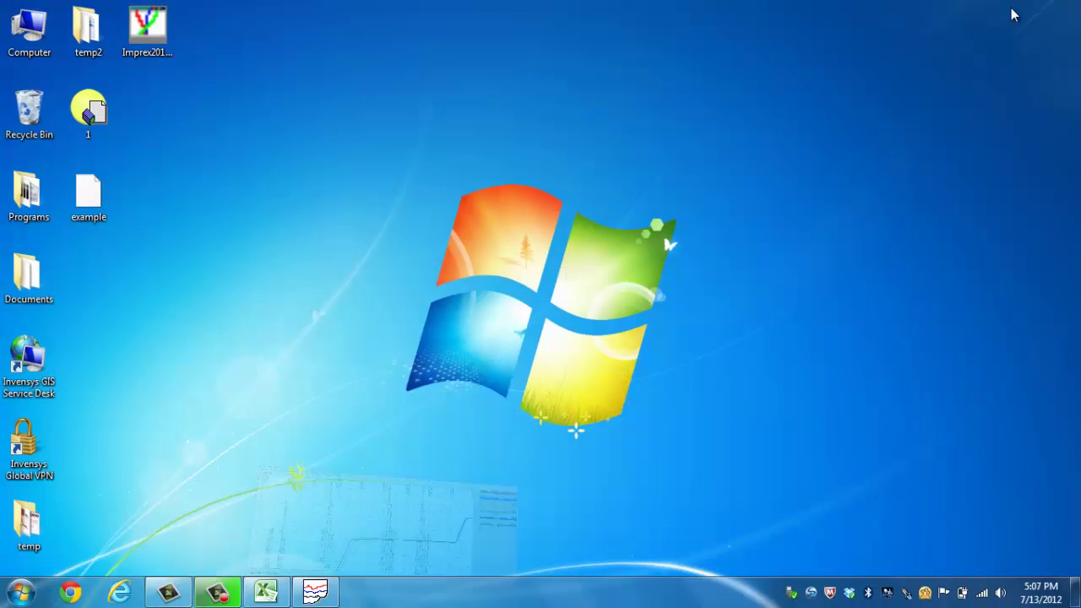
click(96, 191)
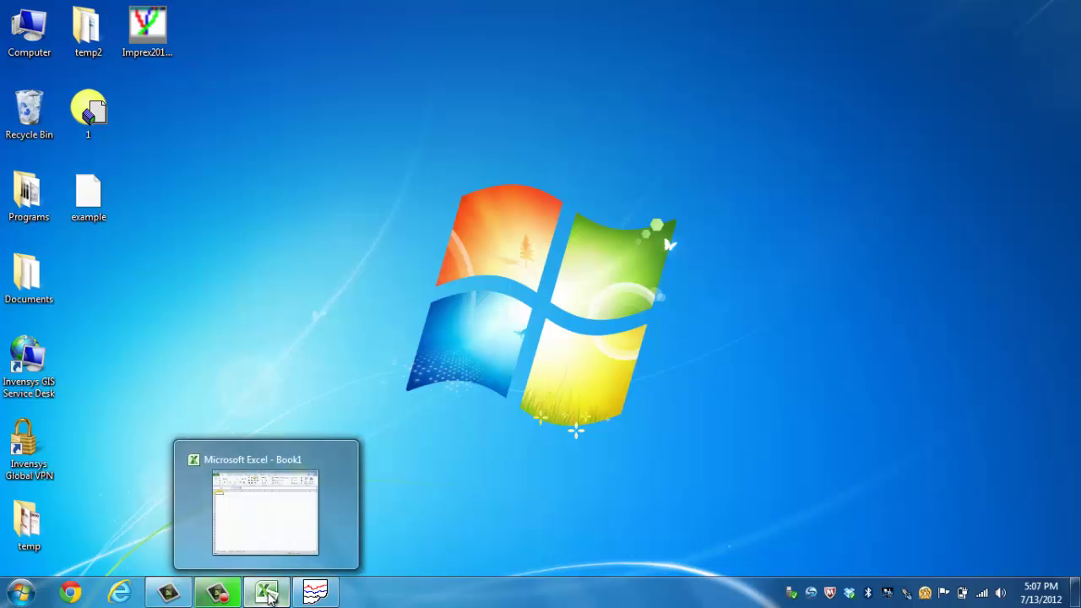
click(268, 596)
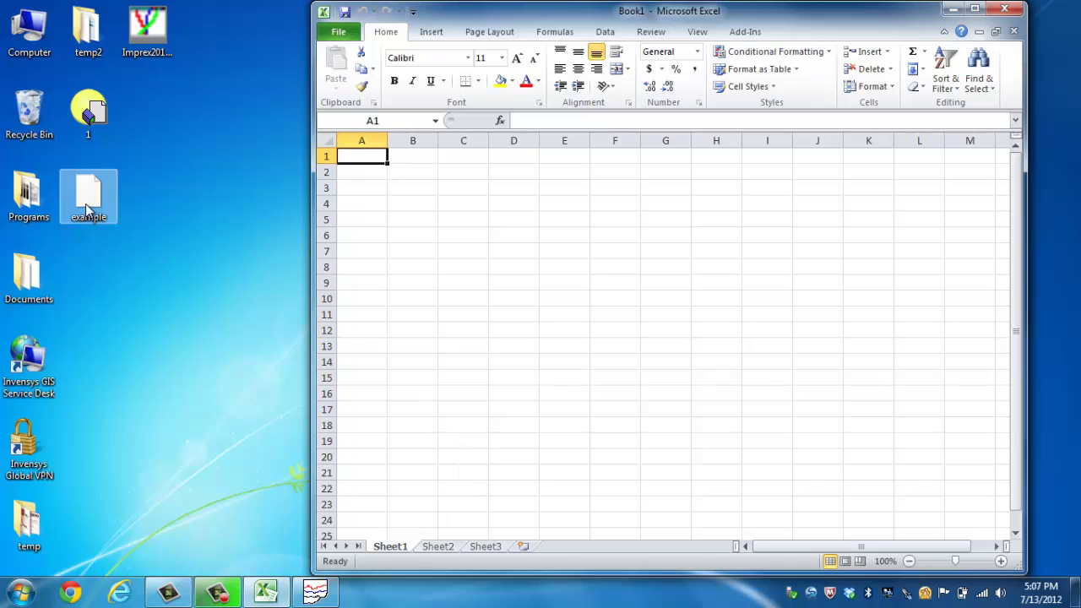
drag(88, 209, 445, 243)
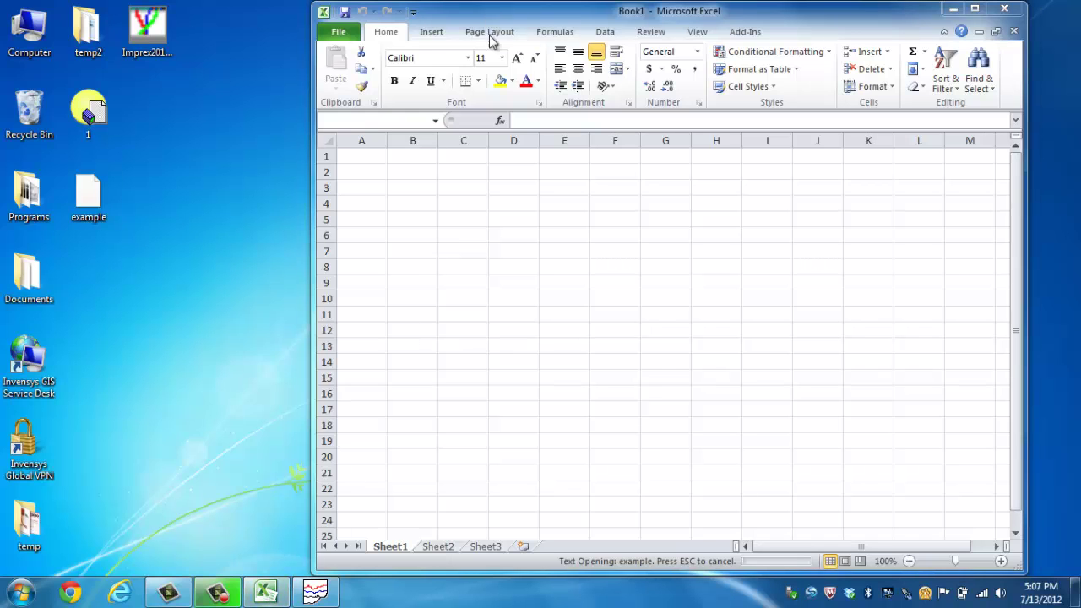
drag(495, 12, 524, 23)
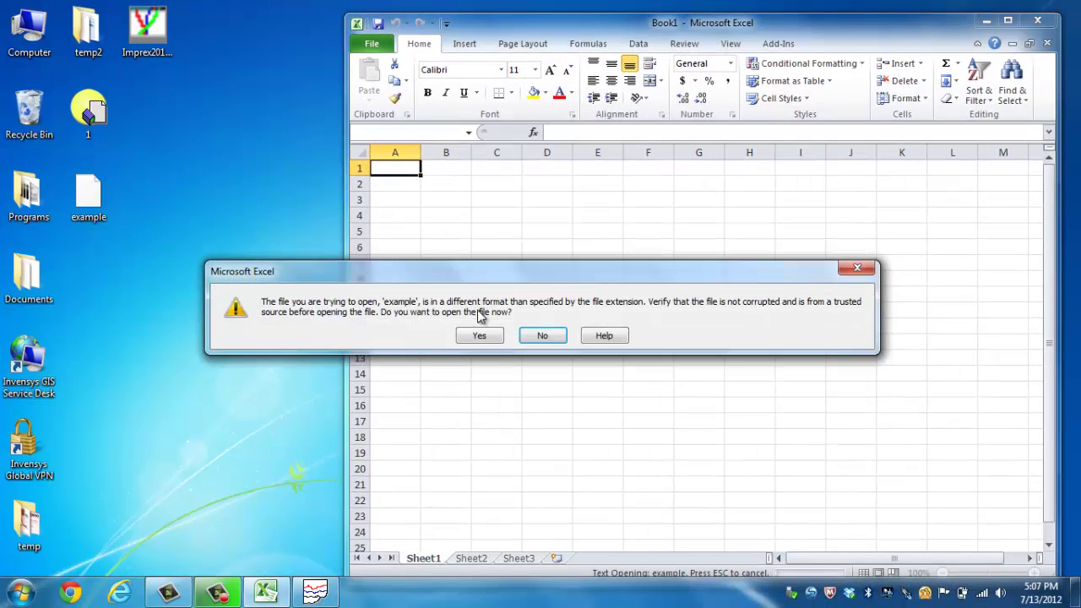
click(480, 336)
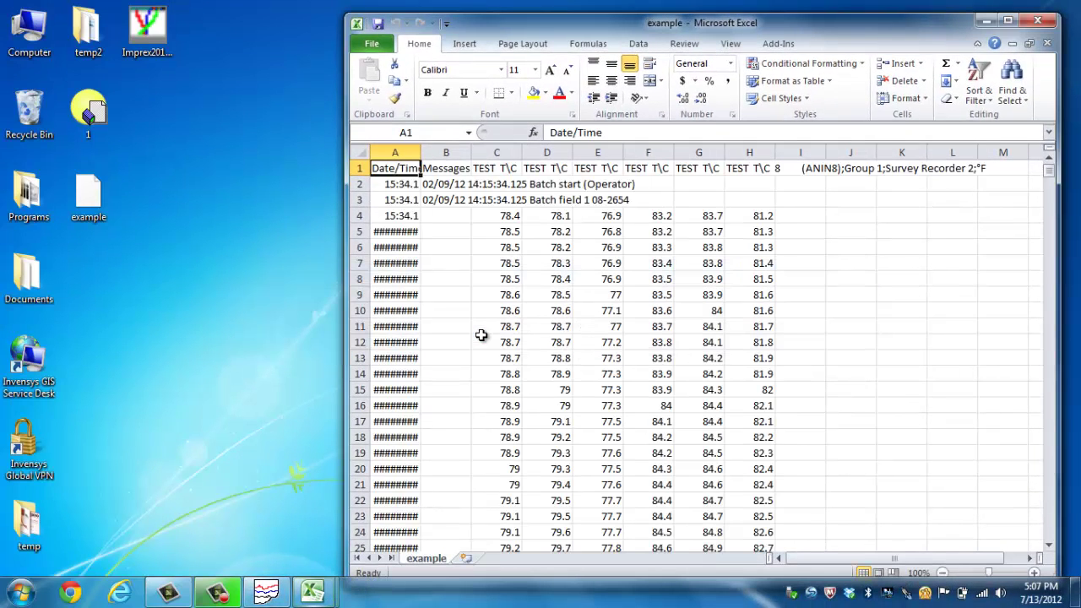
- Set the font size of the whole example worksheet to 8
click(359, 153)
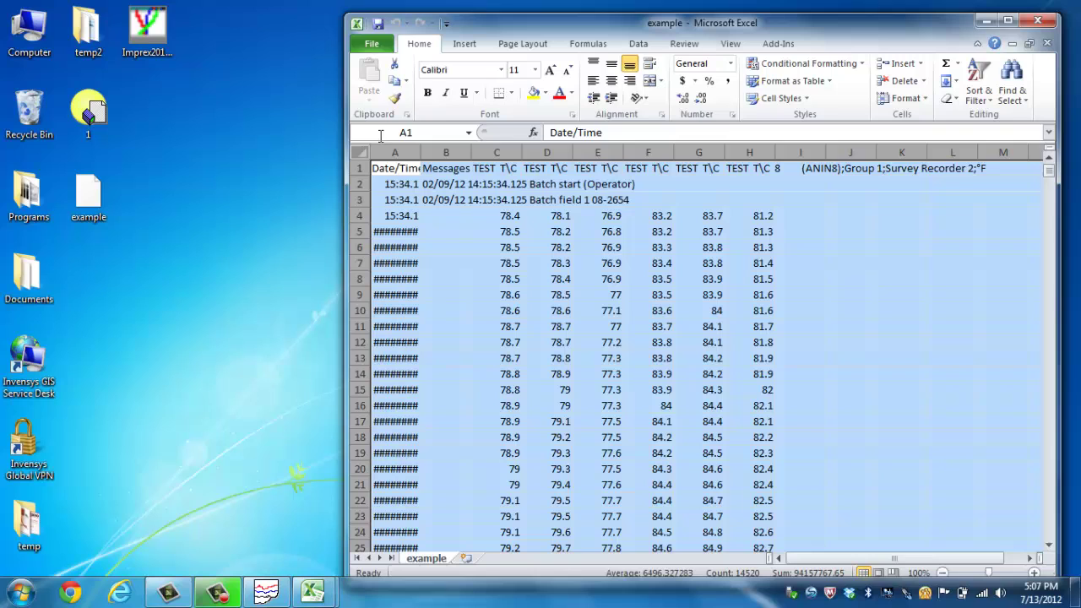
click(533, 70)
click(517, 88)
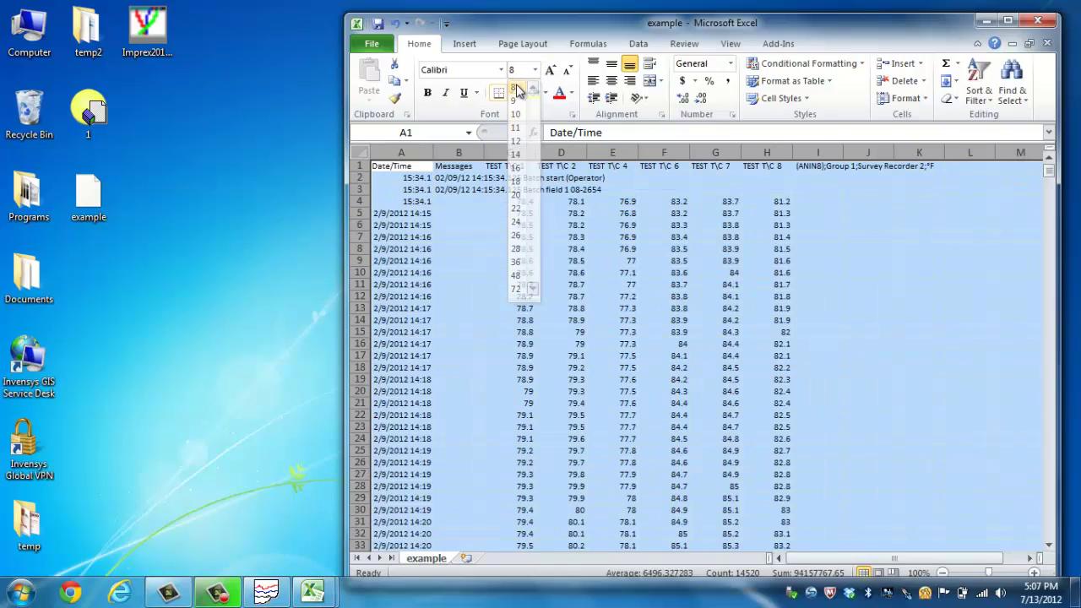
click(867, 294)
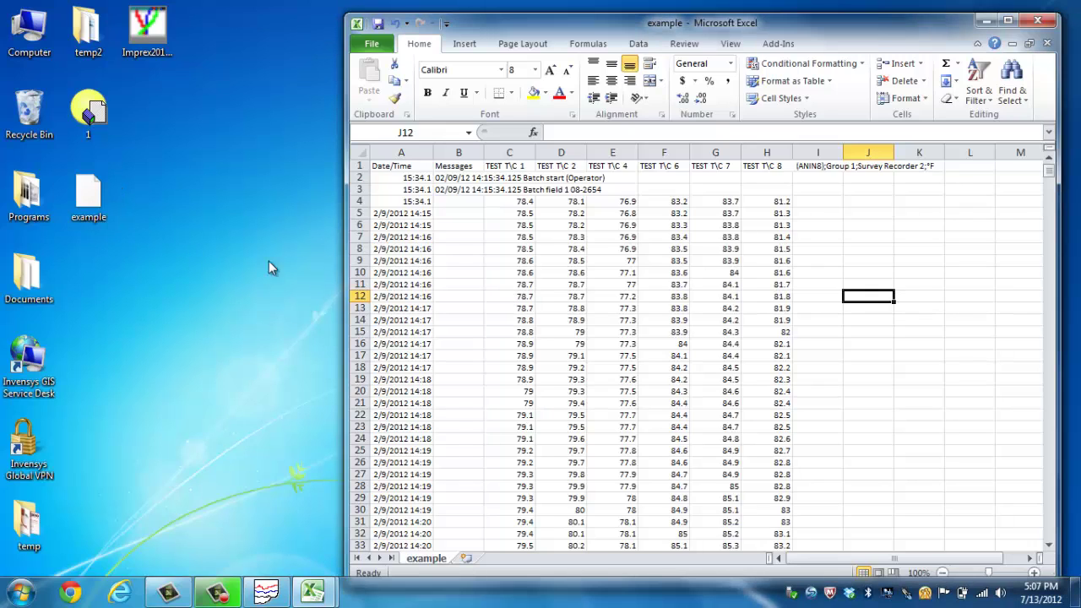
- Inspect the TEST T\C 8 and TEST T\C 7 columns of the exported data
click(81, 207)
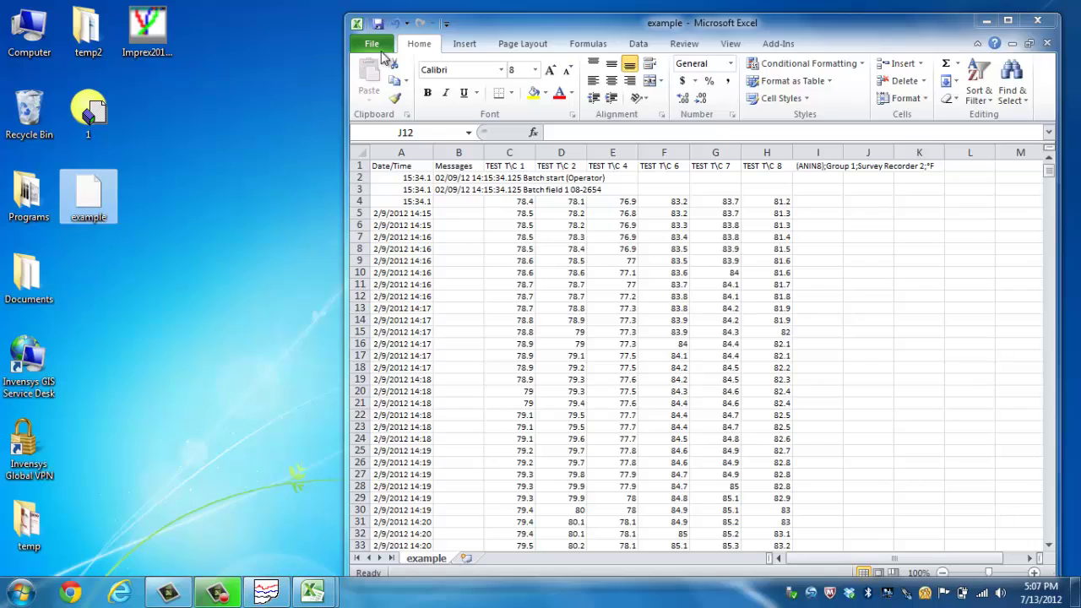
click(504, 197)
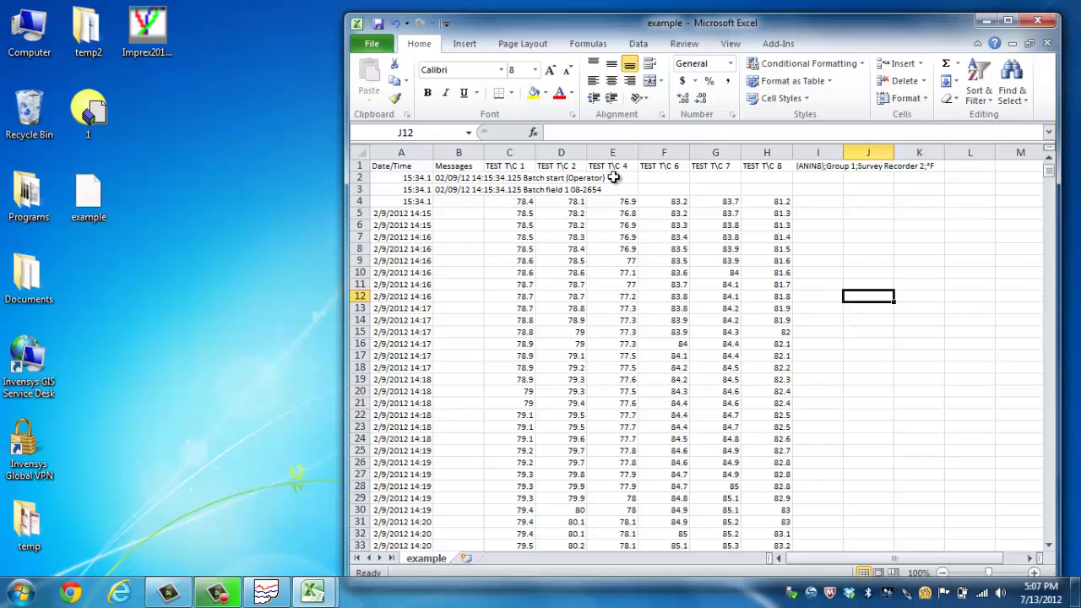
click(767, 152)
click(715, 152)
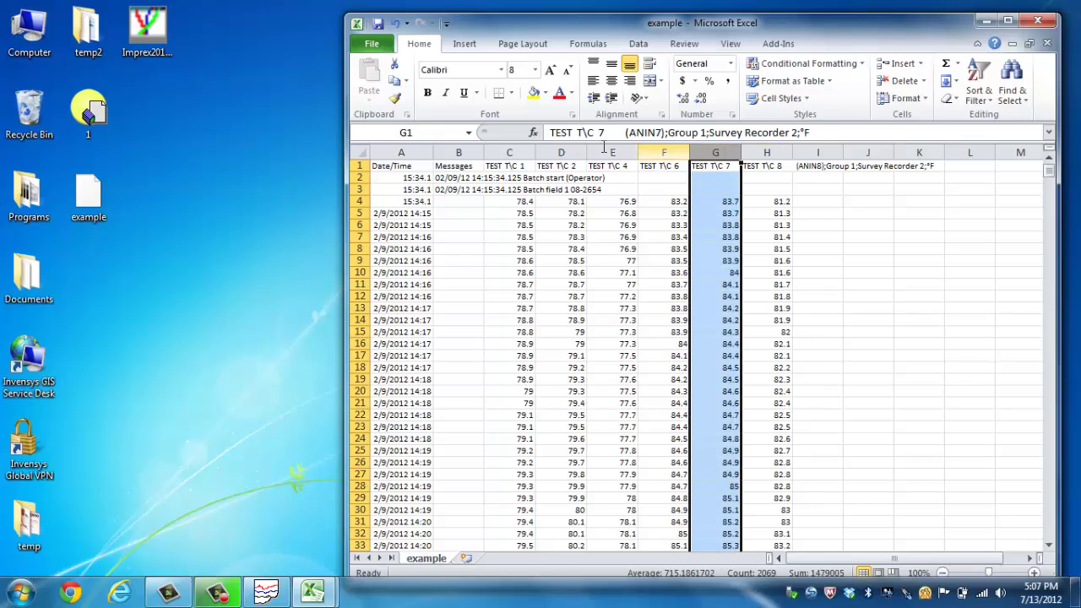
- Look over the file formats available for saving the example worksheet, and leave without saving
click(370, 43)
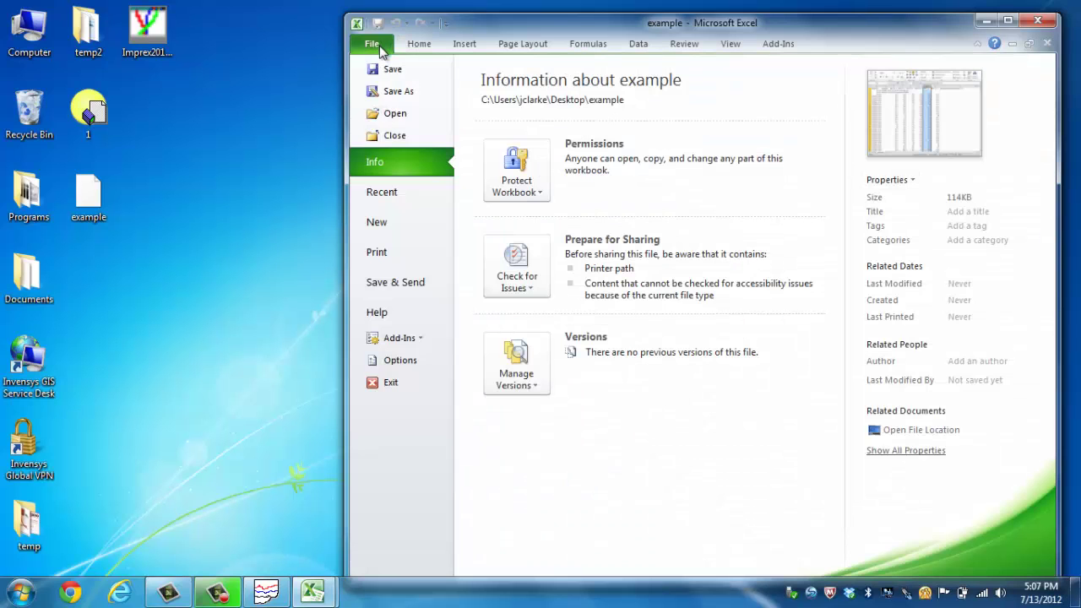
click(395, 92)
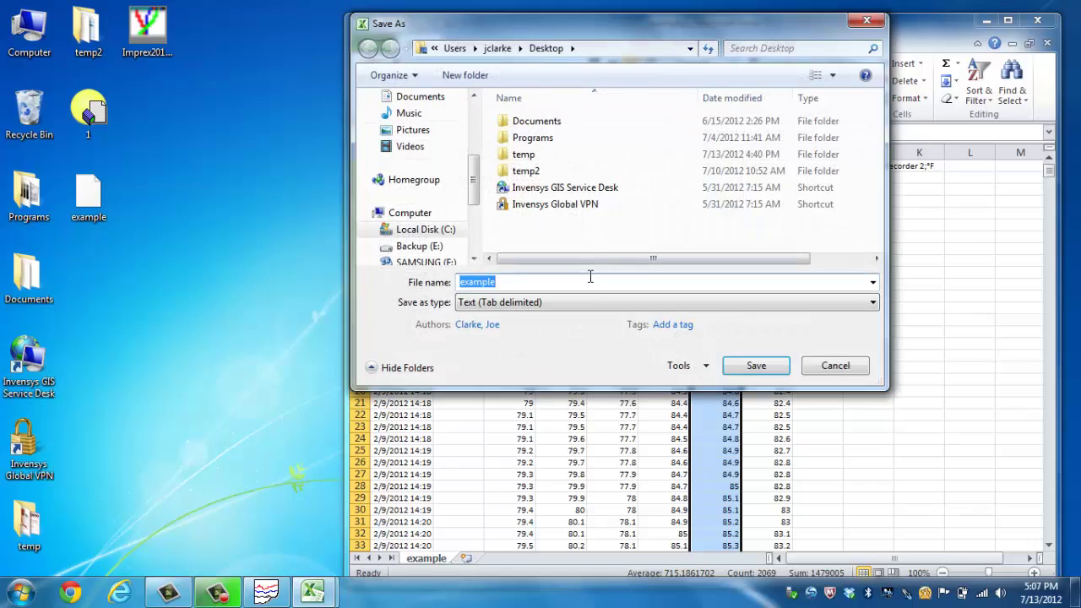
click(582, 303)
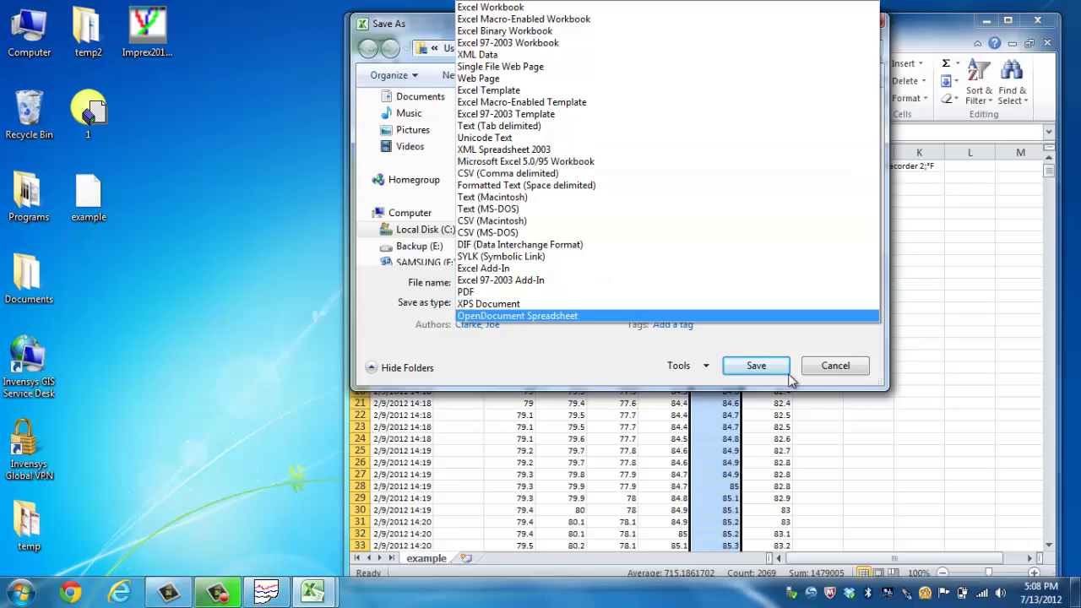
click(829, 367)
click(830, 366)
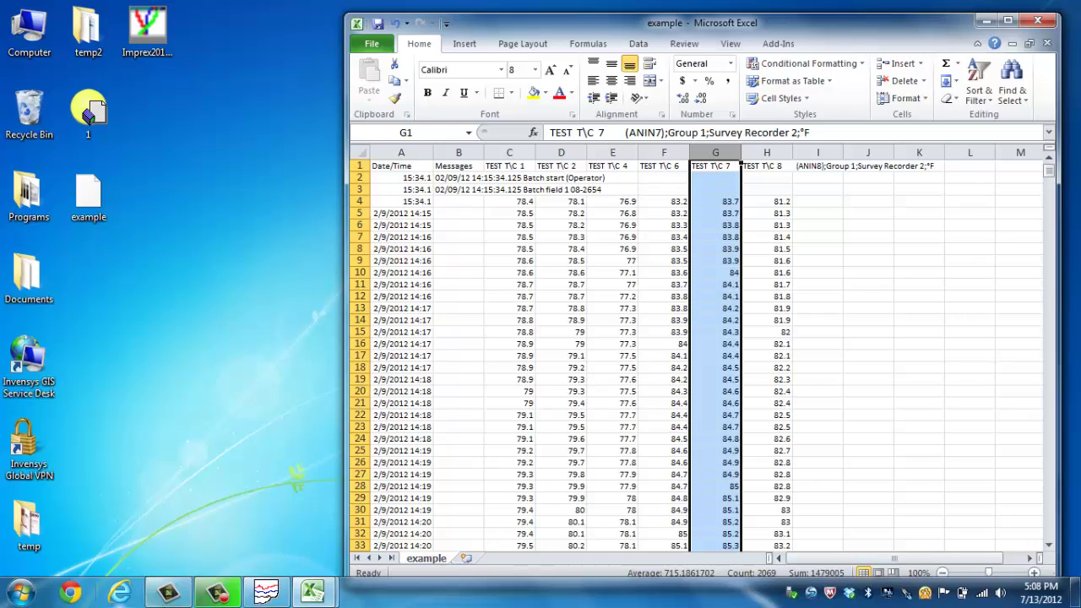
- Compare the chart in Review with the exported readings and event messages around row 566 of the worksheet
click(277, 594)
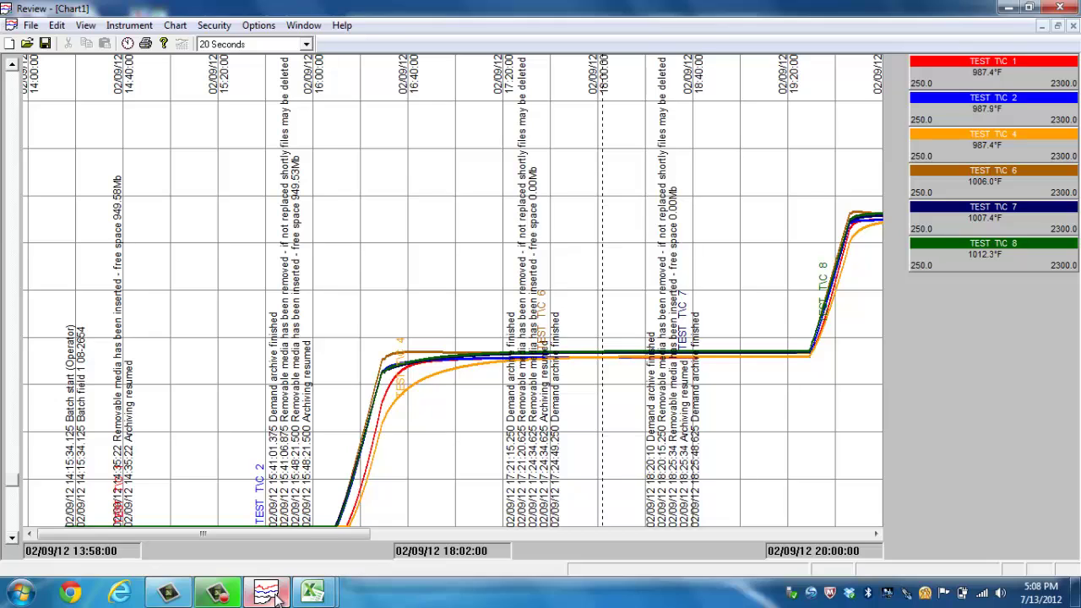
click(276, 594)
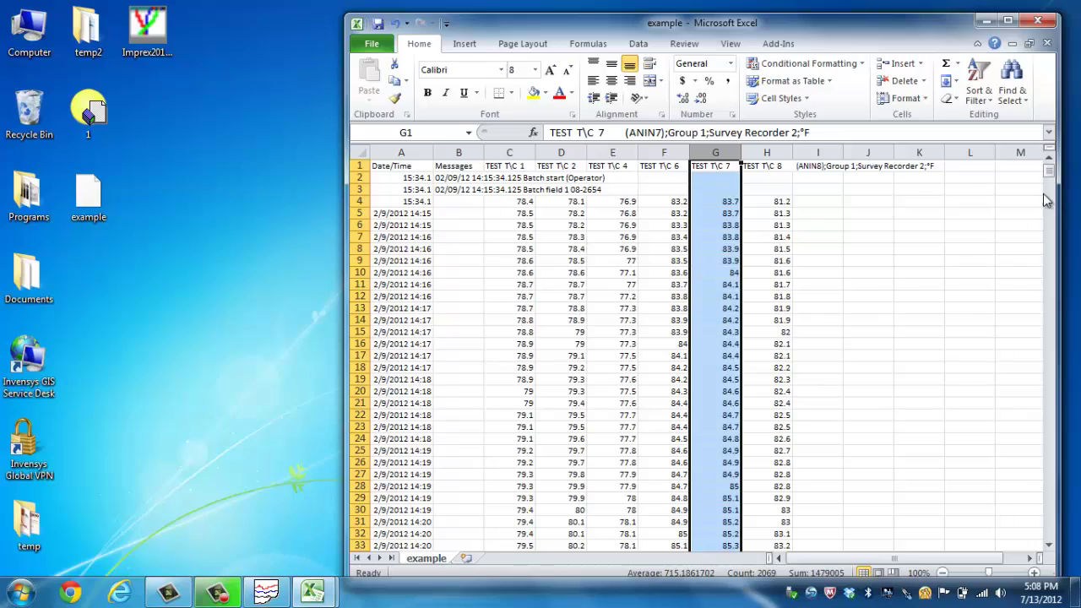
drag(1049, 174, 1053, 281)
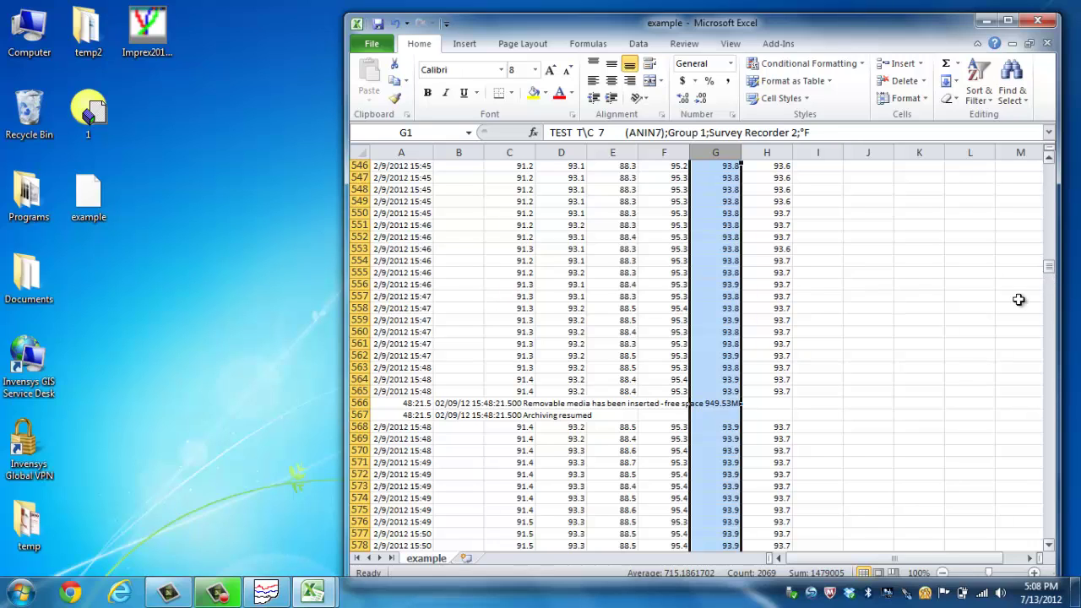
click(908, 319)
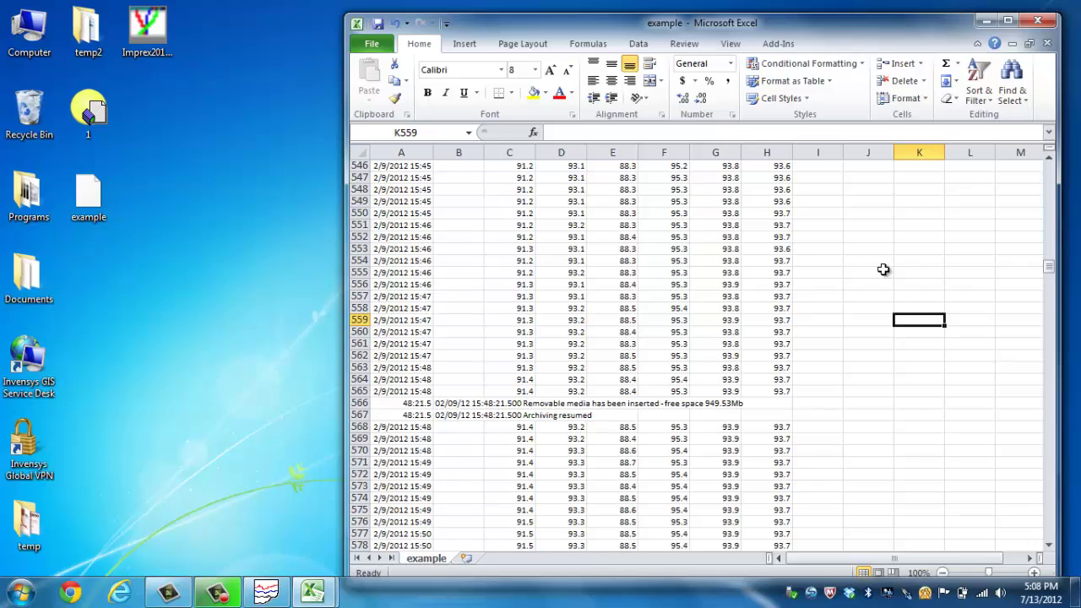
- Minimize the Excel window to return to Review, and minimize the Chart1 window there
click(986, 28)
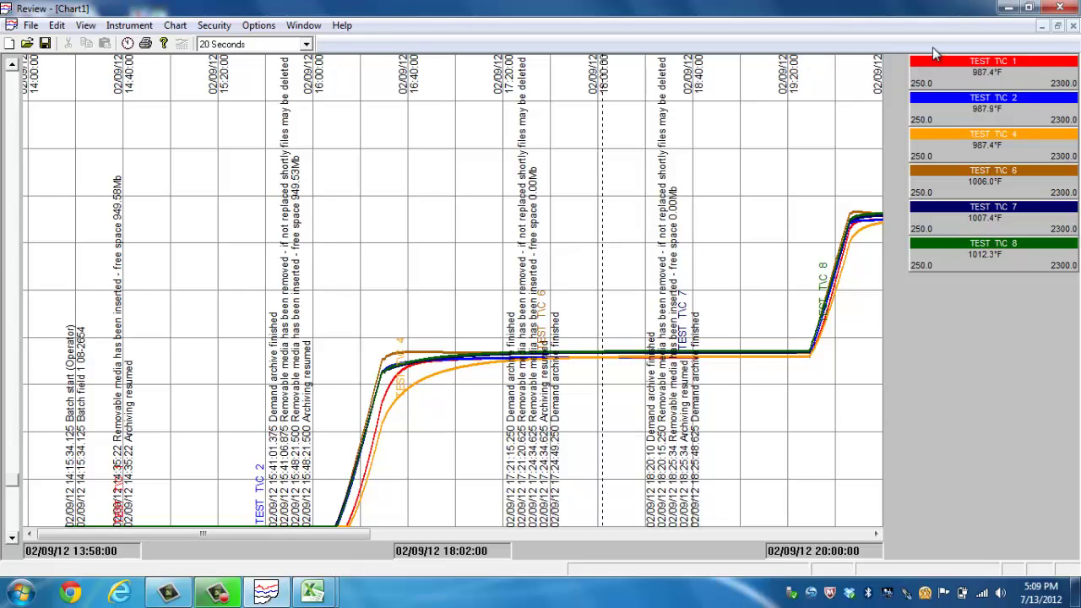
click(1040, 27)
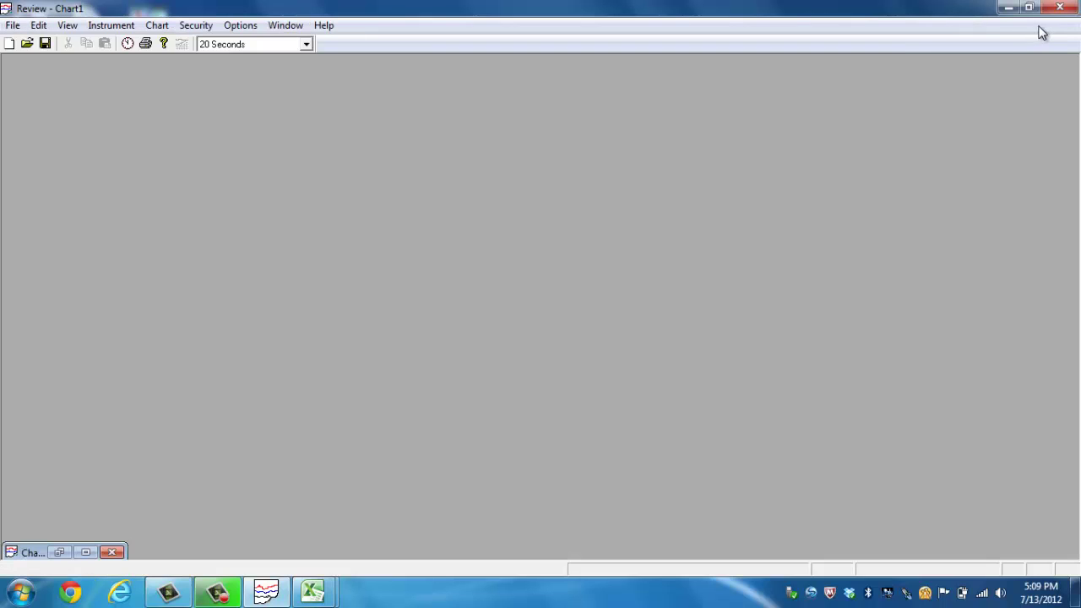